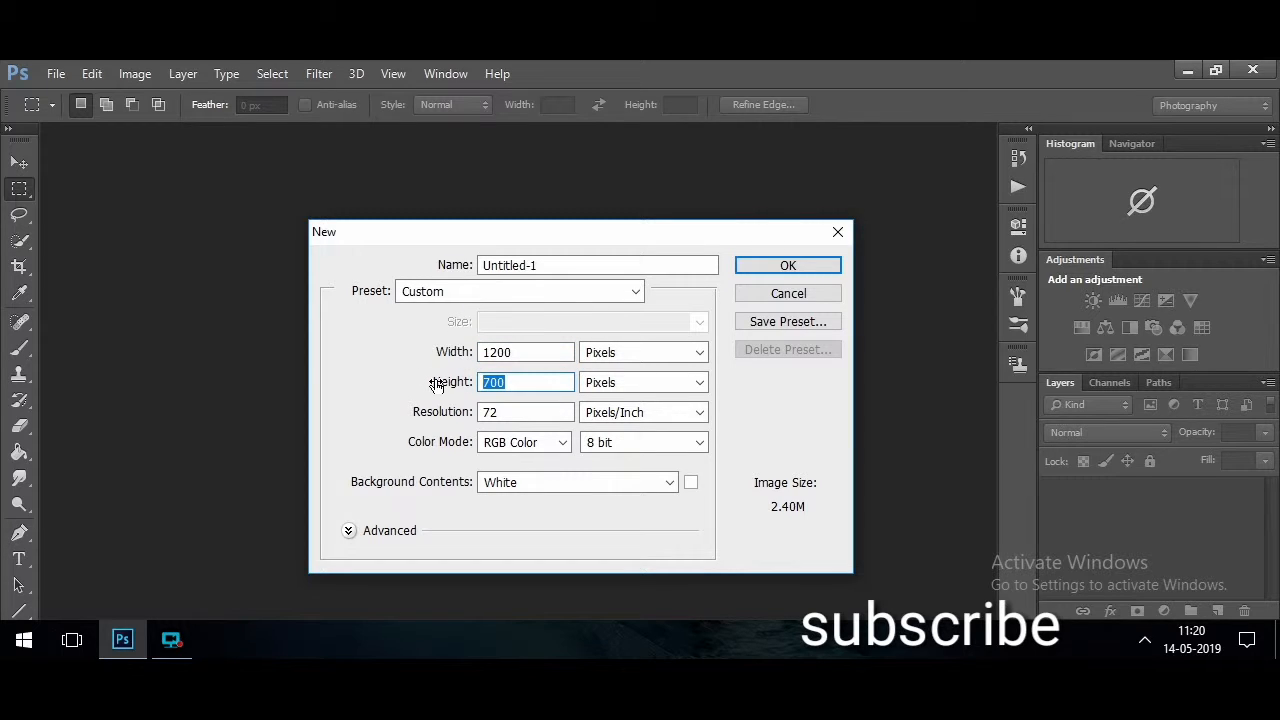
Create a 1200 × 700 pixel RGB document at 72 pixels/inch, 16 bit, with white background contents, and dock its window
text(700)
drag(500, 412, 449, 424)
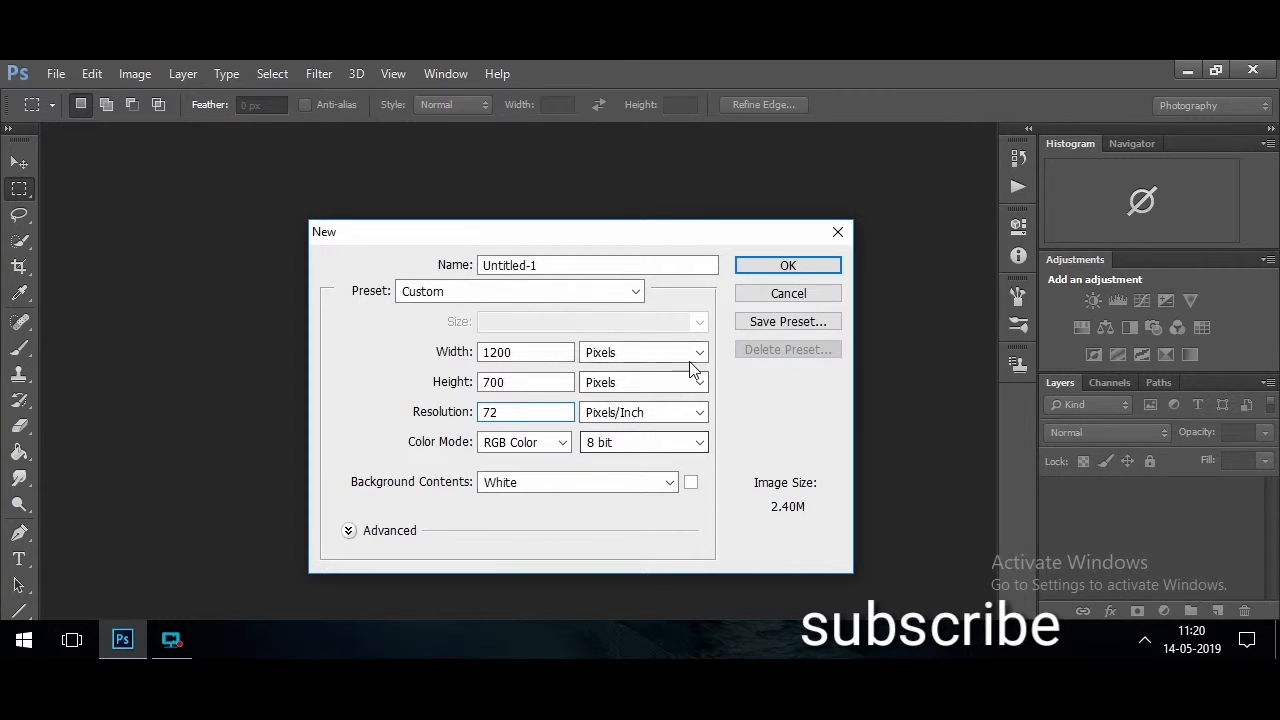
double_click(700, 441)
double_click(693, 443)
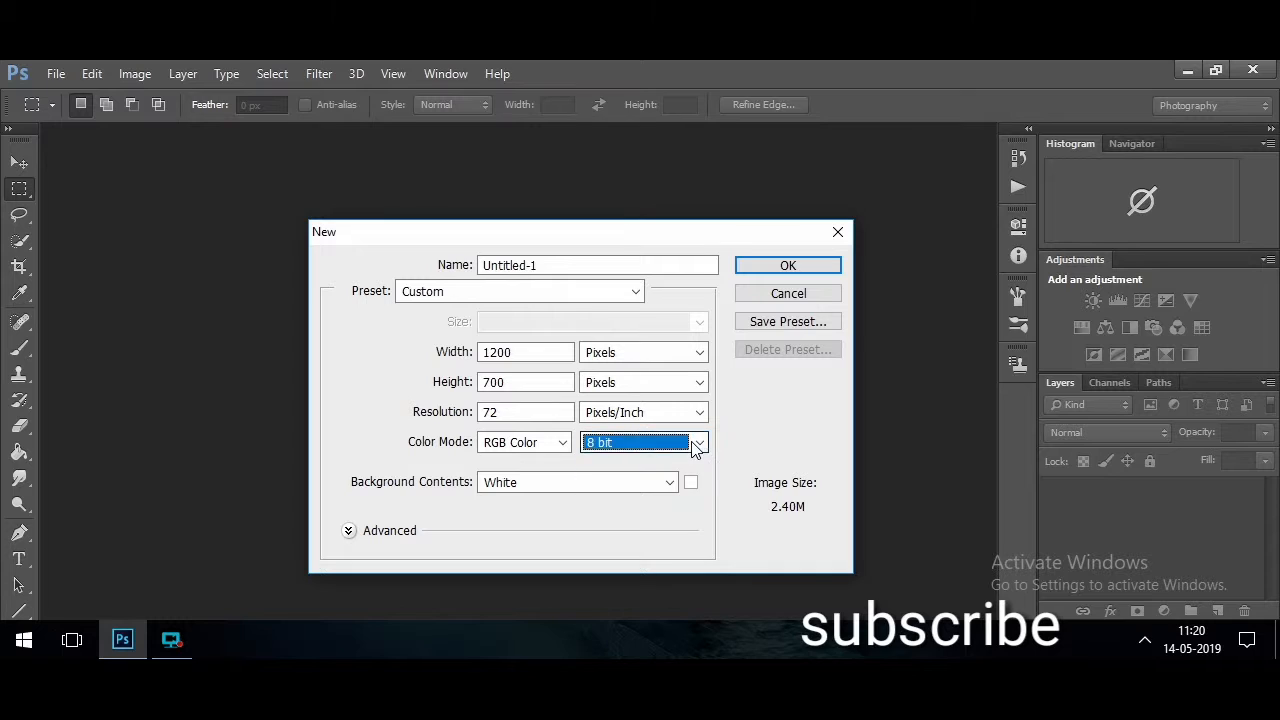
click(697, 445)
click(677, 482)
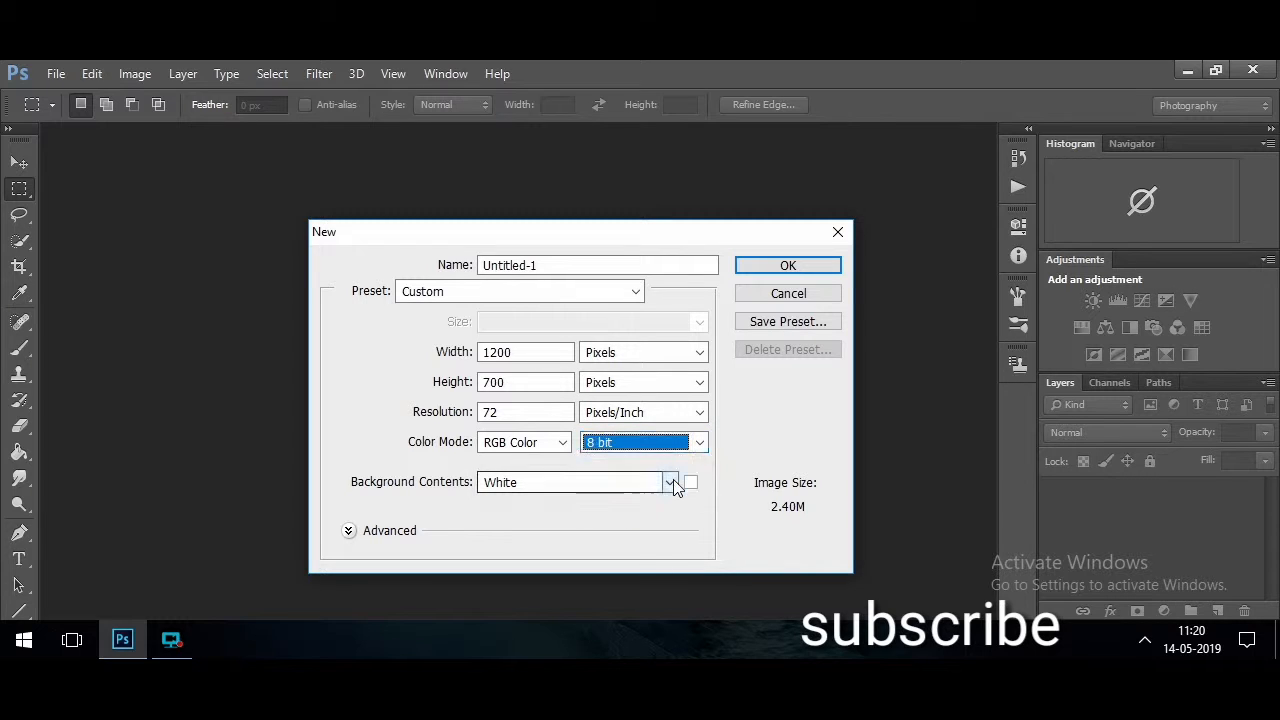
click(697, 446)
click(692, 494)
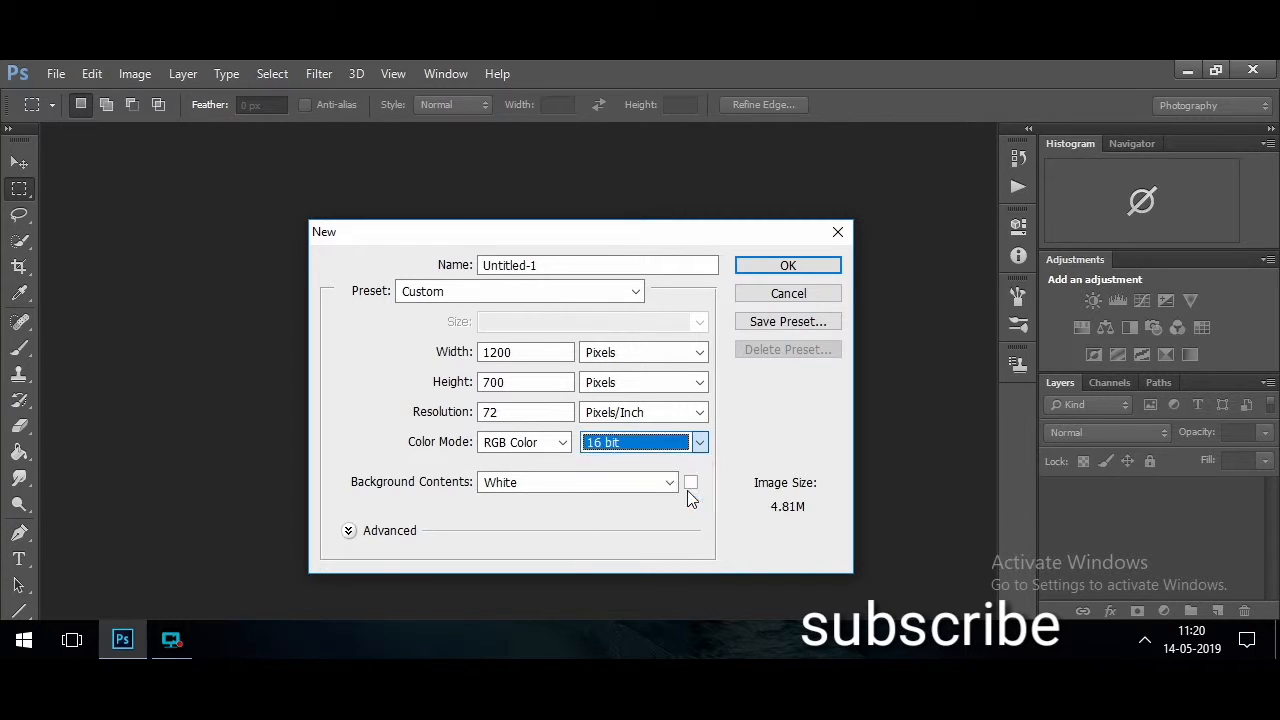
click(672, 483)
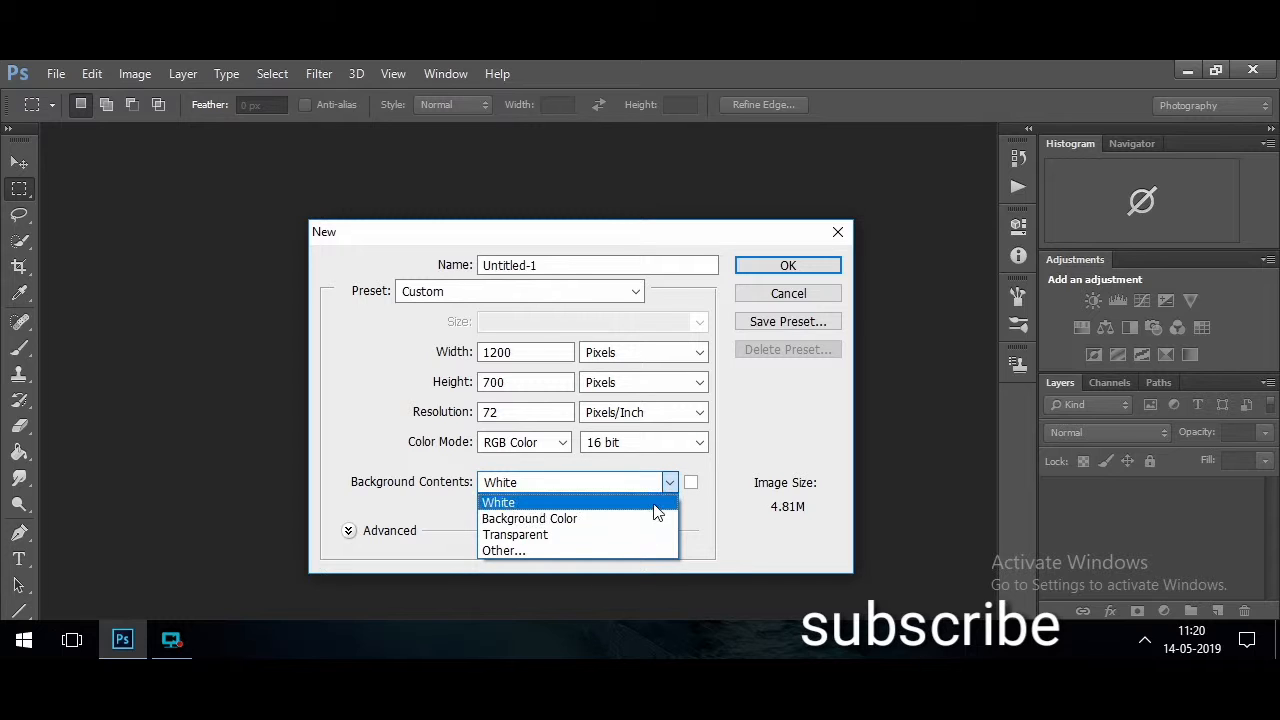
click(657, 503)
click(753, 267)
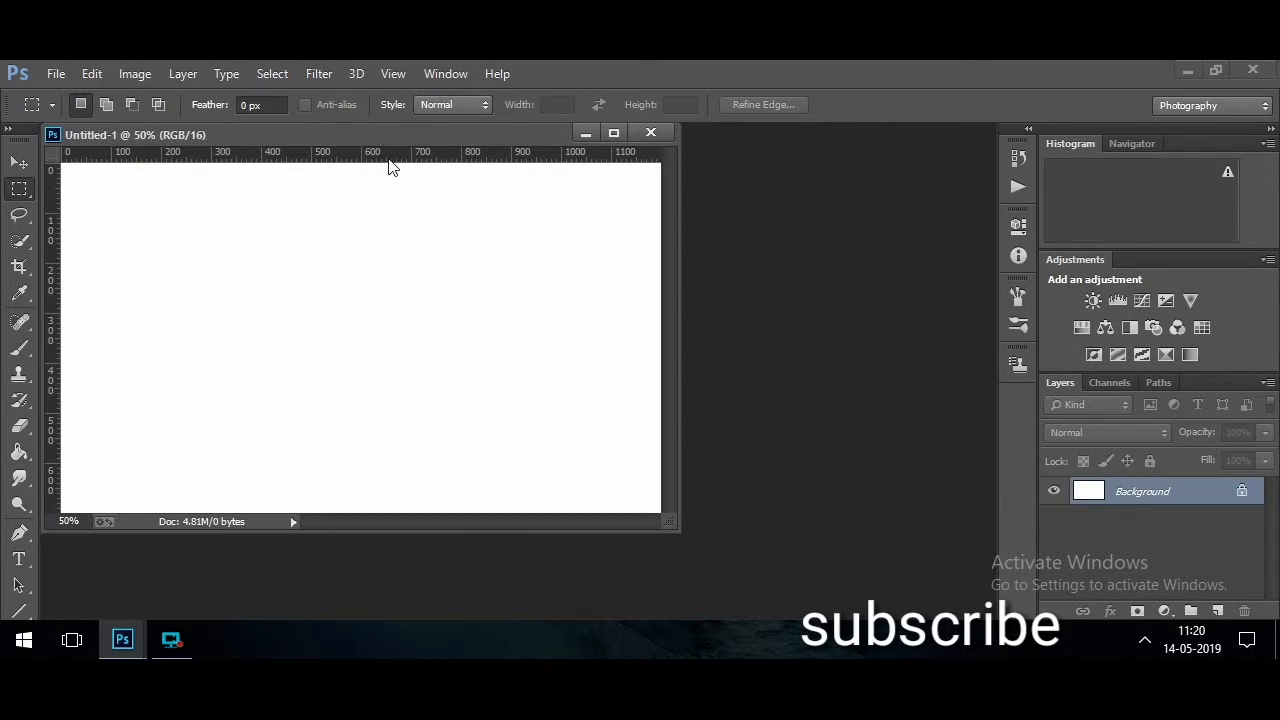
drag(389, 136, 494, 140)
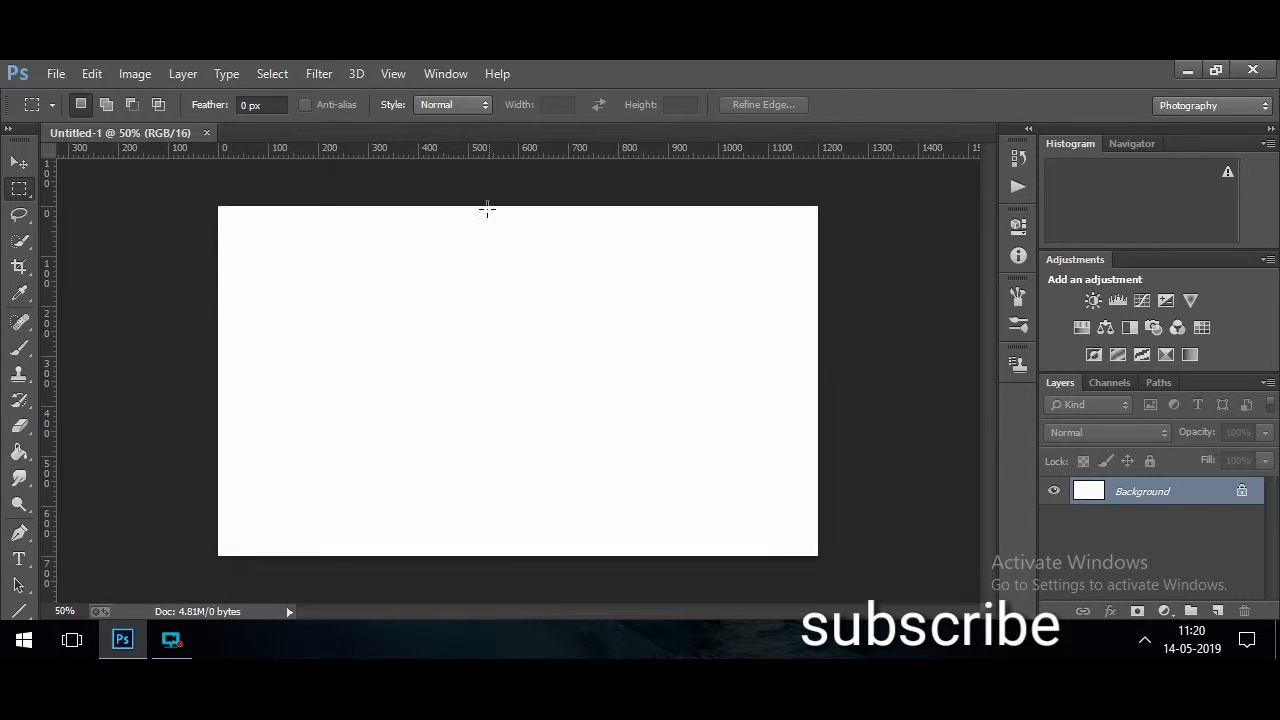
Add a new empty layer and convert the locked Background into a regular layer named Layer 0
click(1216, 610)
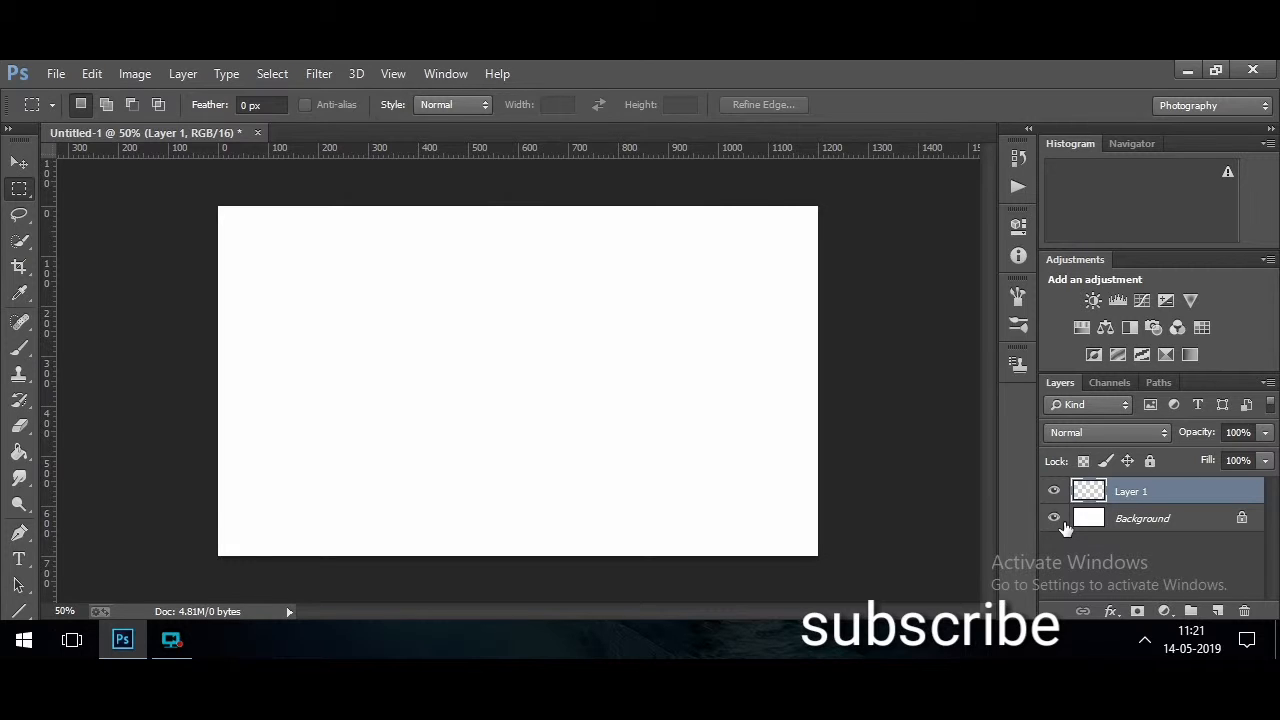
double_click(1151, 520)
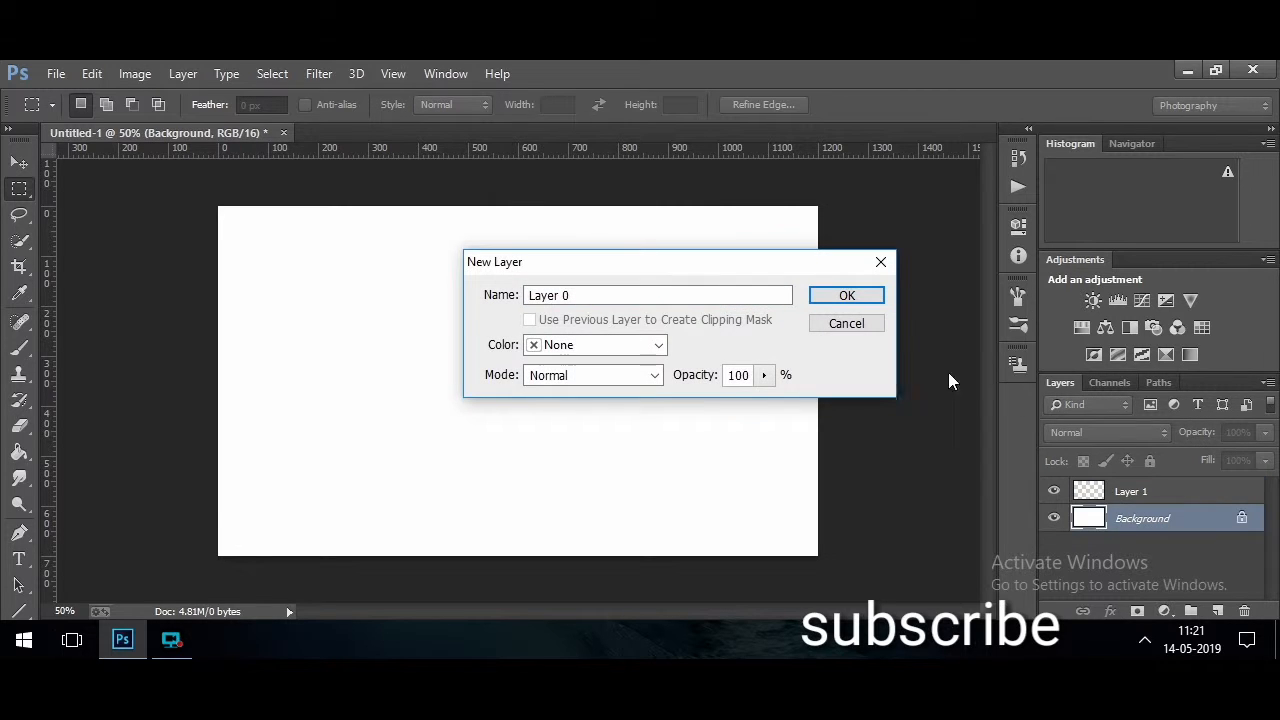
click(870, 298)
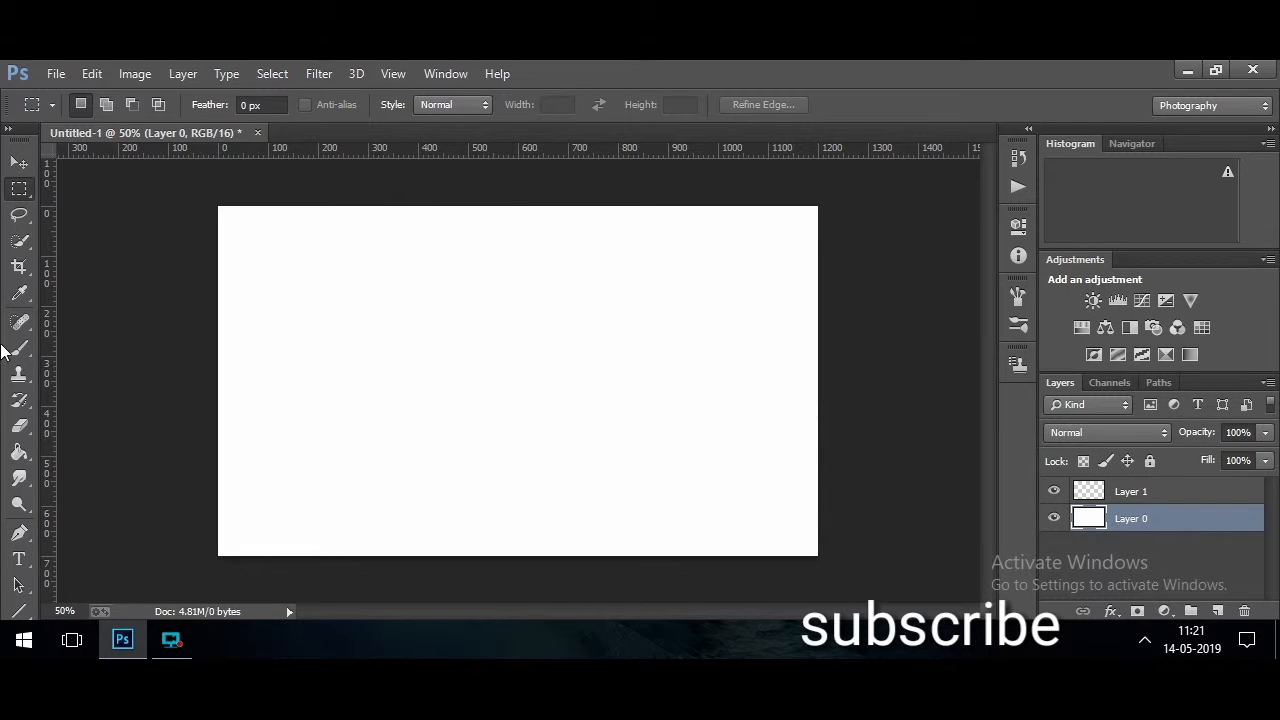
Open the image Azhagiya-Tamilmagan-221 and dock its window alongside the blank document
click(52, 77)
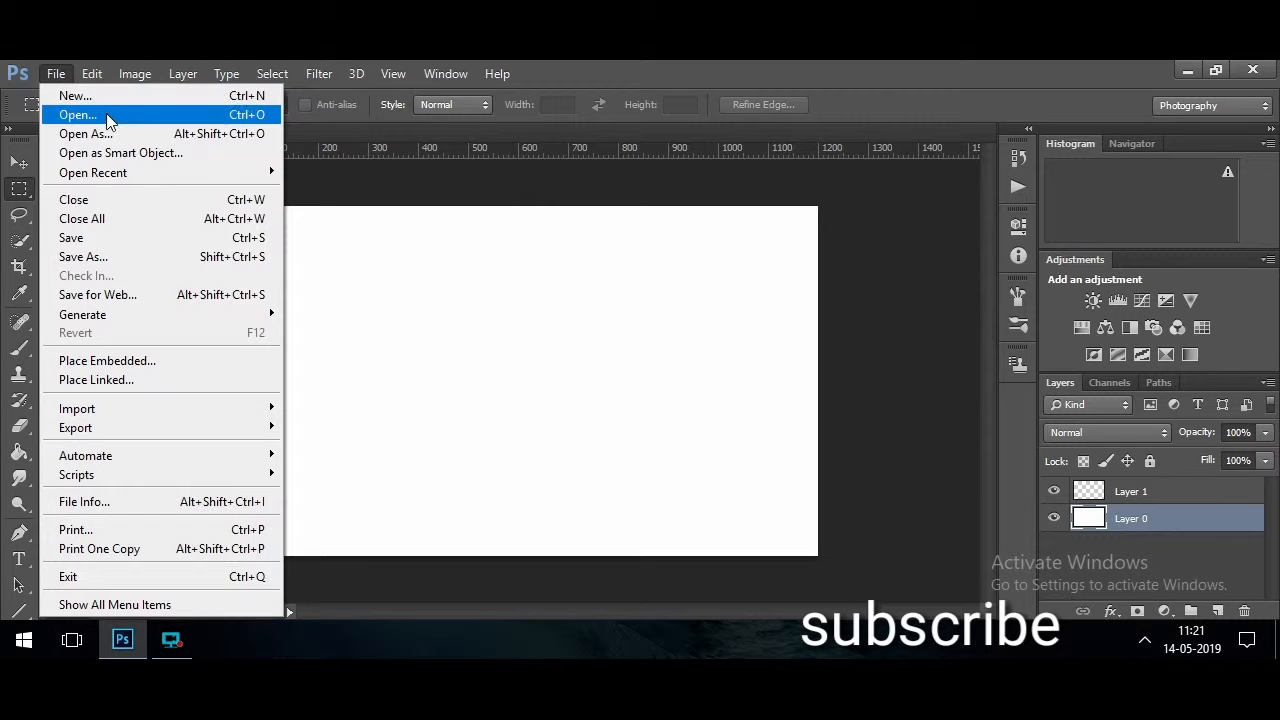
click(106, 117)
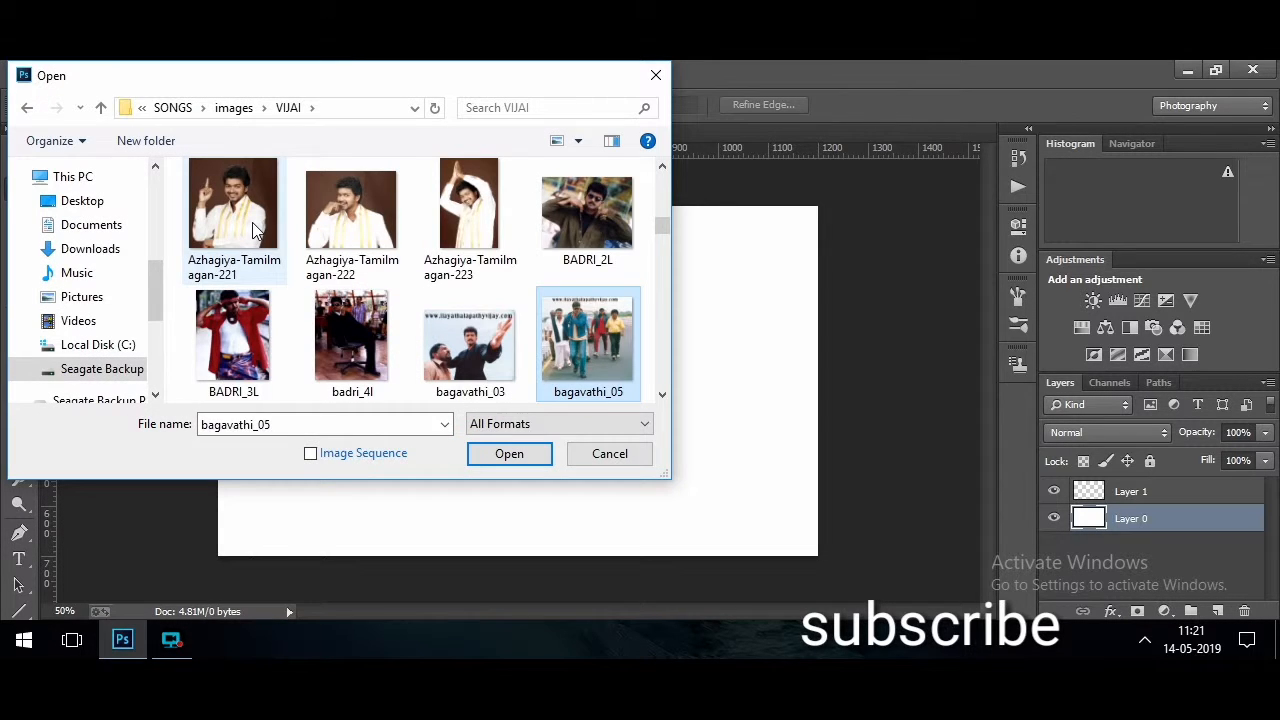
double_click(253, 230)
drag(267, 158, 435, 132)
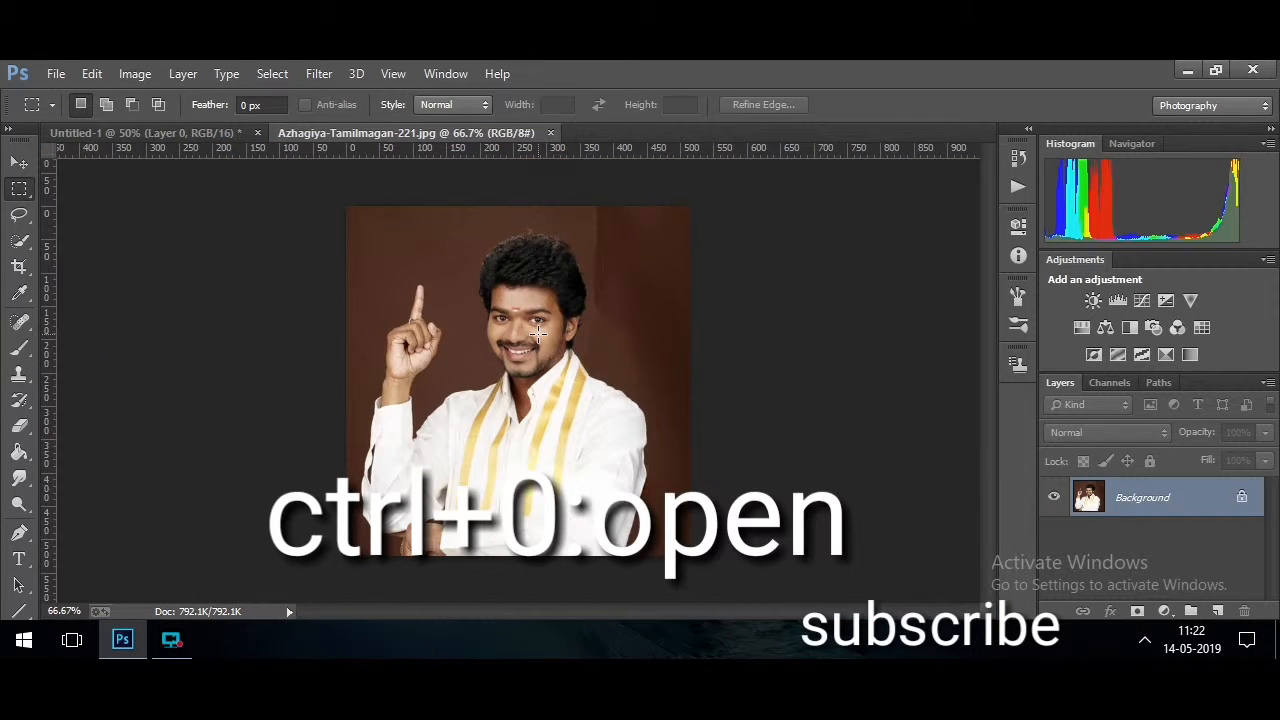
Select the man's face, shirt, sleeves and folded hand with the Quick Selection tool at brush size 15
key(z)
right_click(615, 301)
click(618, 302)
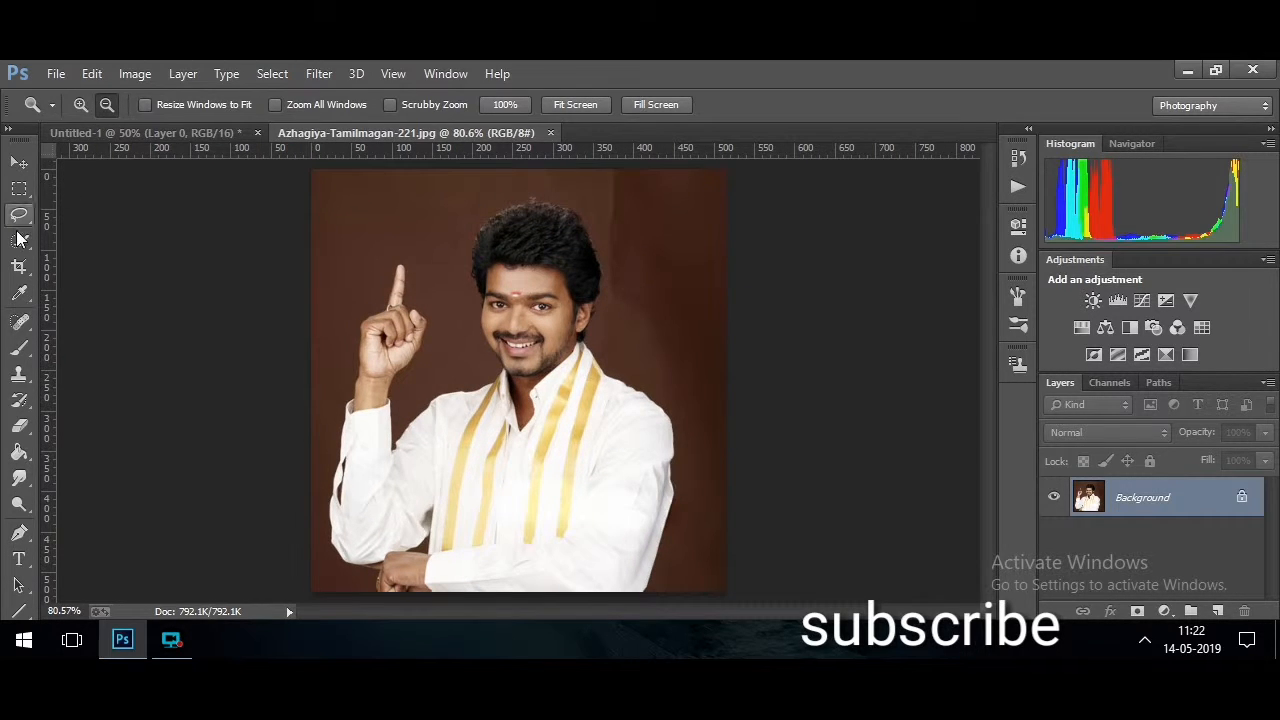
drag(20, 241, 114, 241)
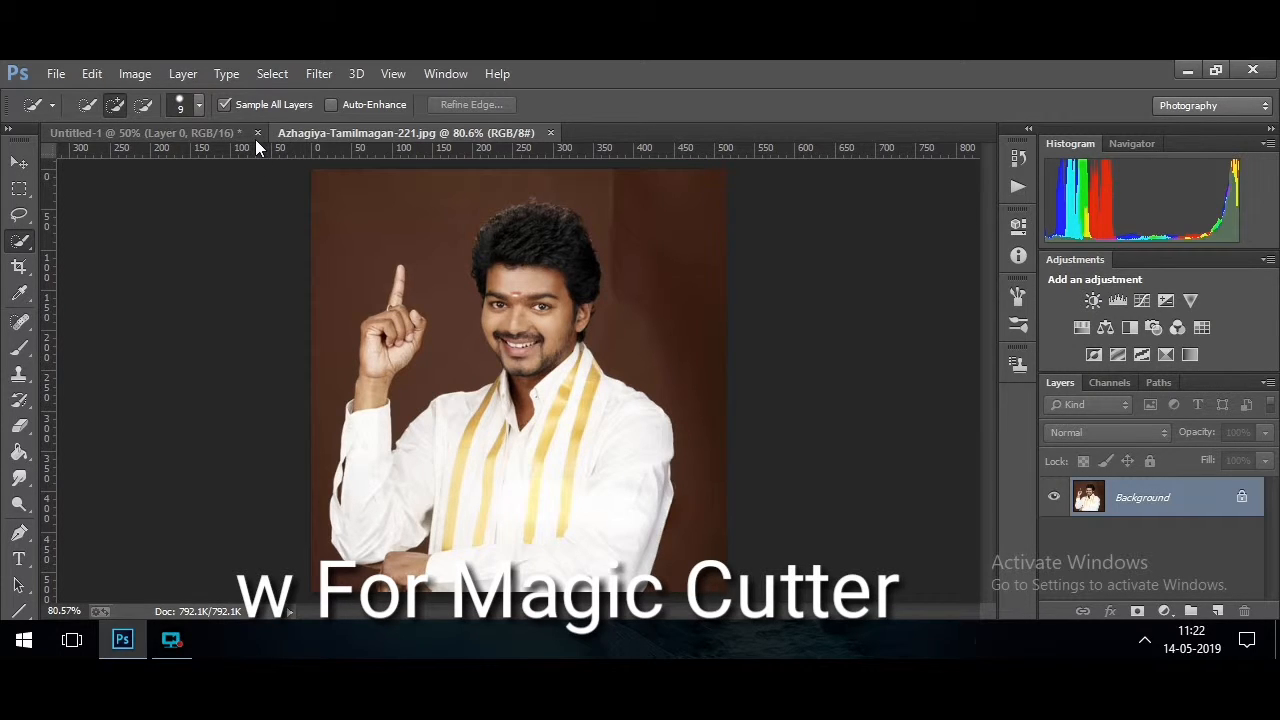
key(bracketright)
key(bracketright)
drag(536, 237, 529, 571)
drag(359, 423, 374, 517)
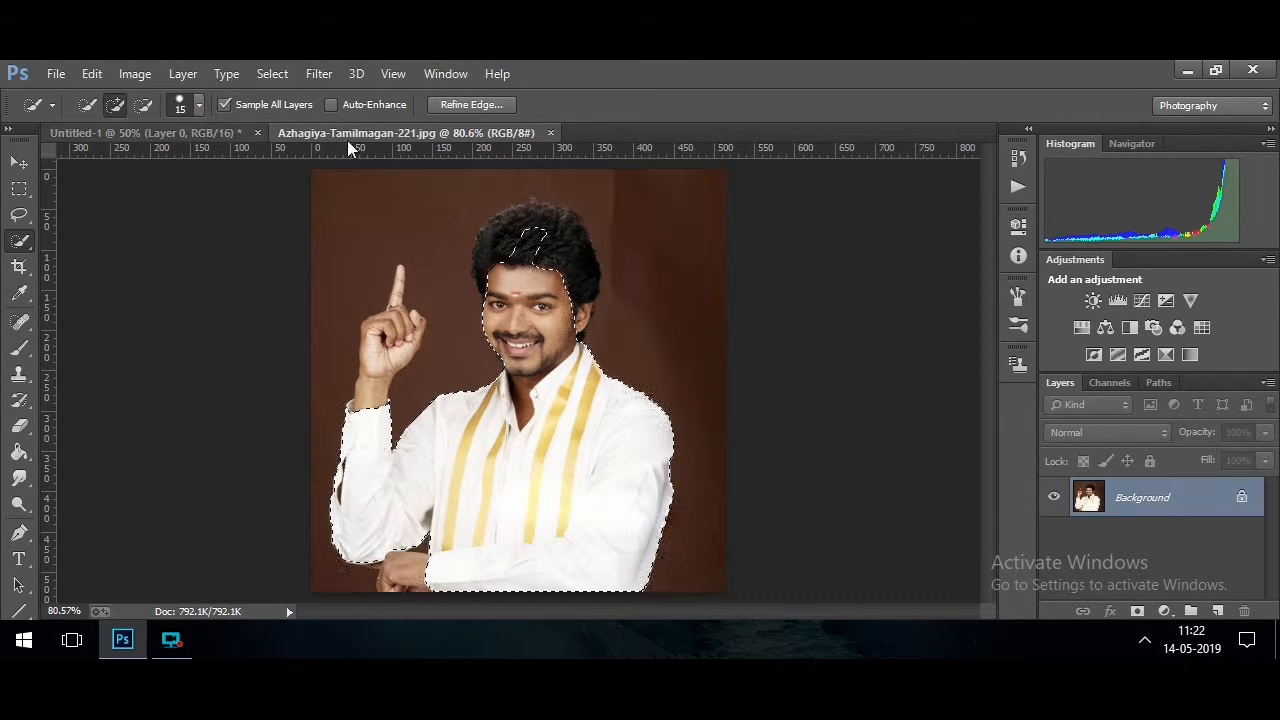
drag(417, 570, 387, 580)
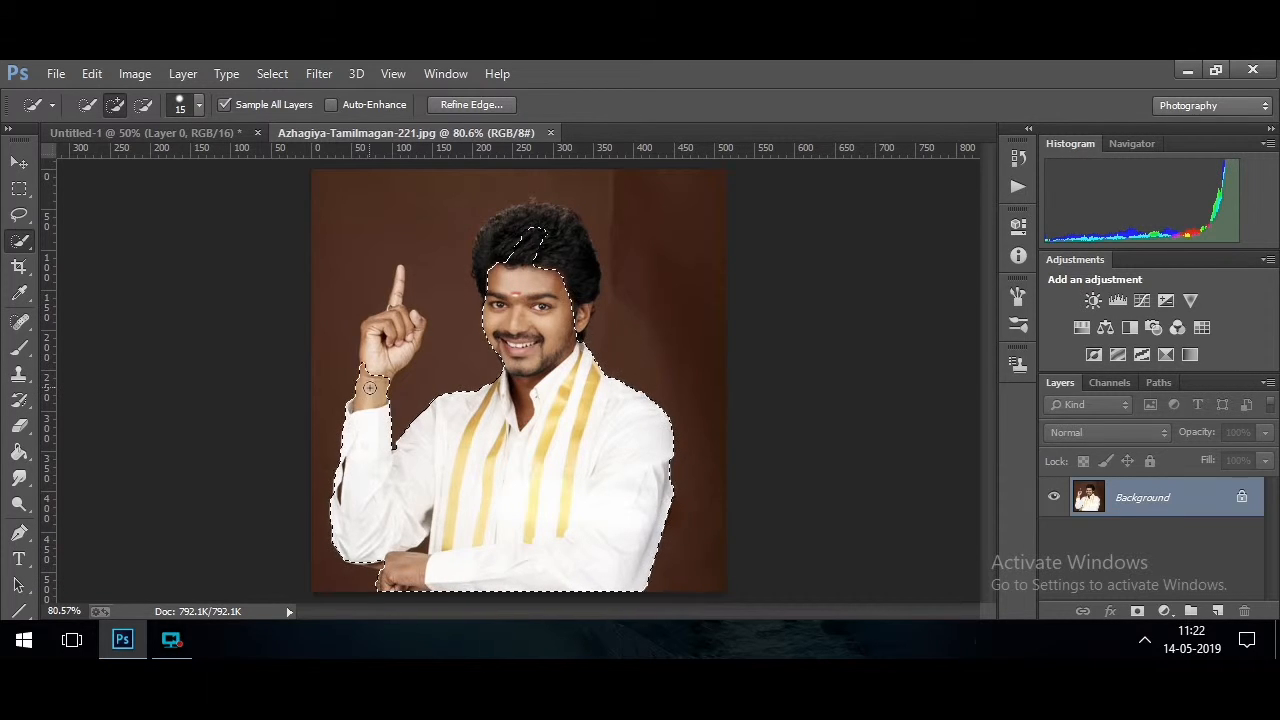
Add the raised hand, wrist and pointing finger to the quick selection
key(ctrl+plus)
key(ctrl+plus)
mouse_move(253, 318)
mouse_down()
mouse_move(205, 280)
mouse_move(263, 328)
mouse_move(289, 474)
mouse_up()
key(b)
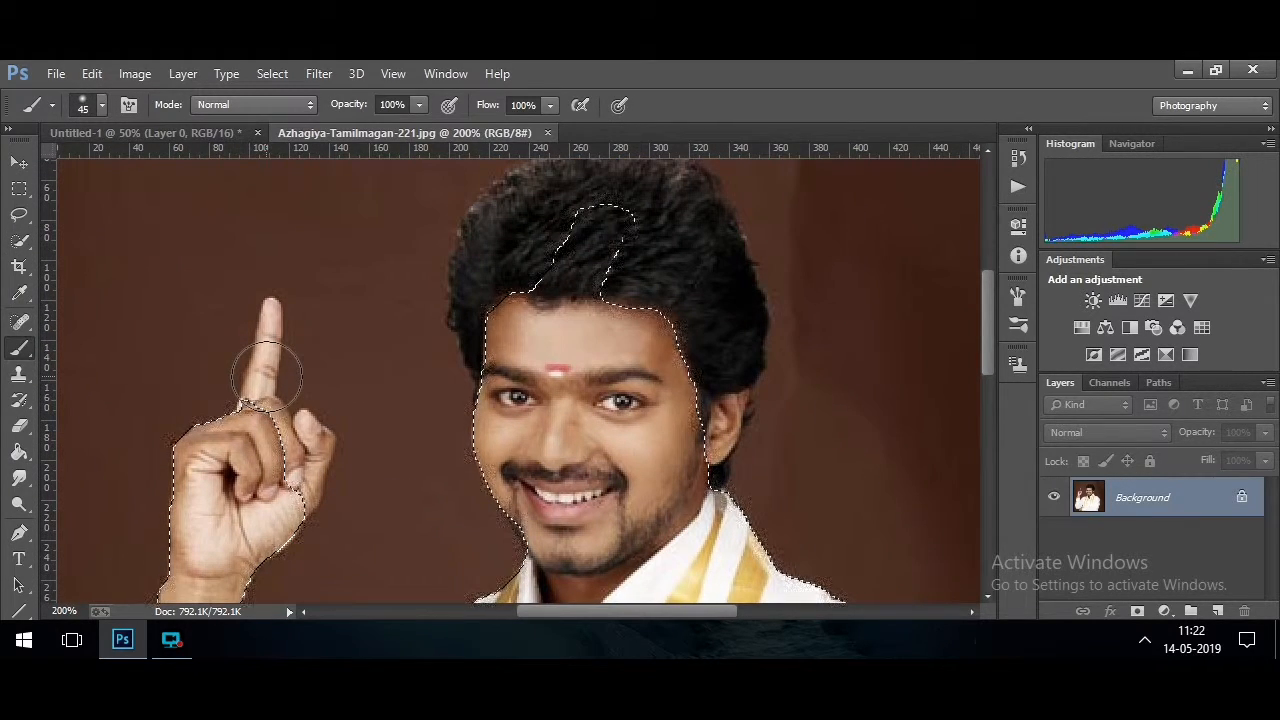
key(w)
drag(268, 340, 311, 430)
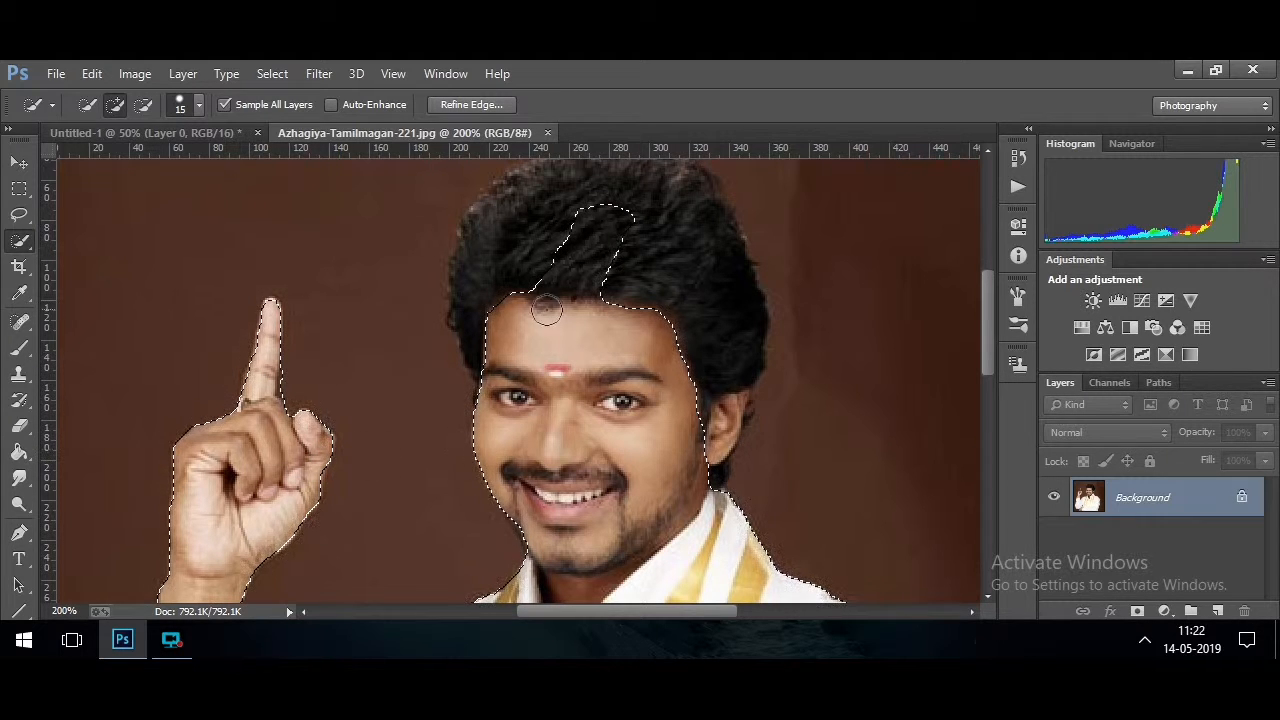
Extend the quick selection over the hair and the strip beneath the bent sleeve, undoing the stray selection change
mouse_move(688, 371)
mouse_down()
mouse_move(666, 309)
mouse_move(687, 474)
mouse_up()
mouse_move(665, 408)
mouse_down()
mouse_move(603, 303)
mouse_move(560, 338)
mouse_up()
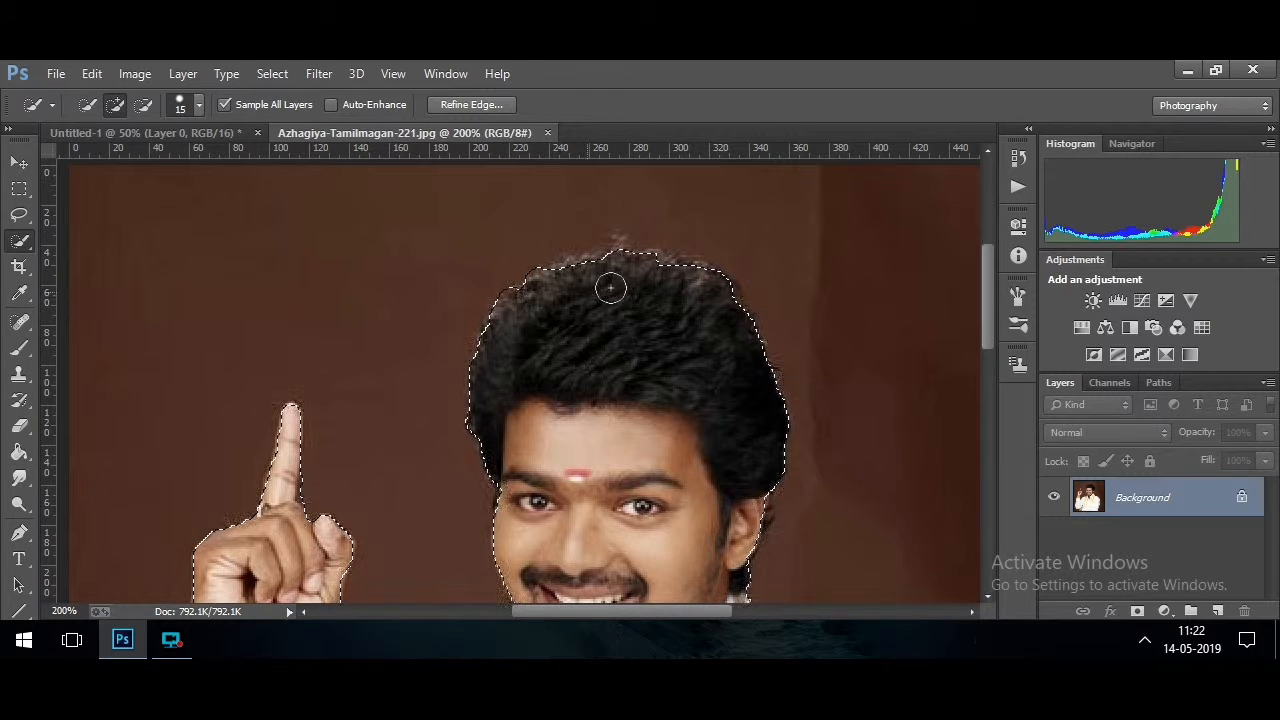
mouse_move(643, 380)
mouse_down()
mouse_move(626, 268)
mouse_move(583, 469)
mouse_move(565, 325)
mouse_up()
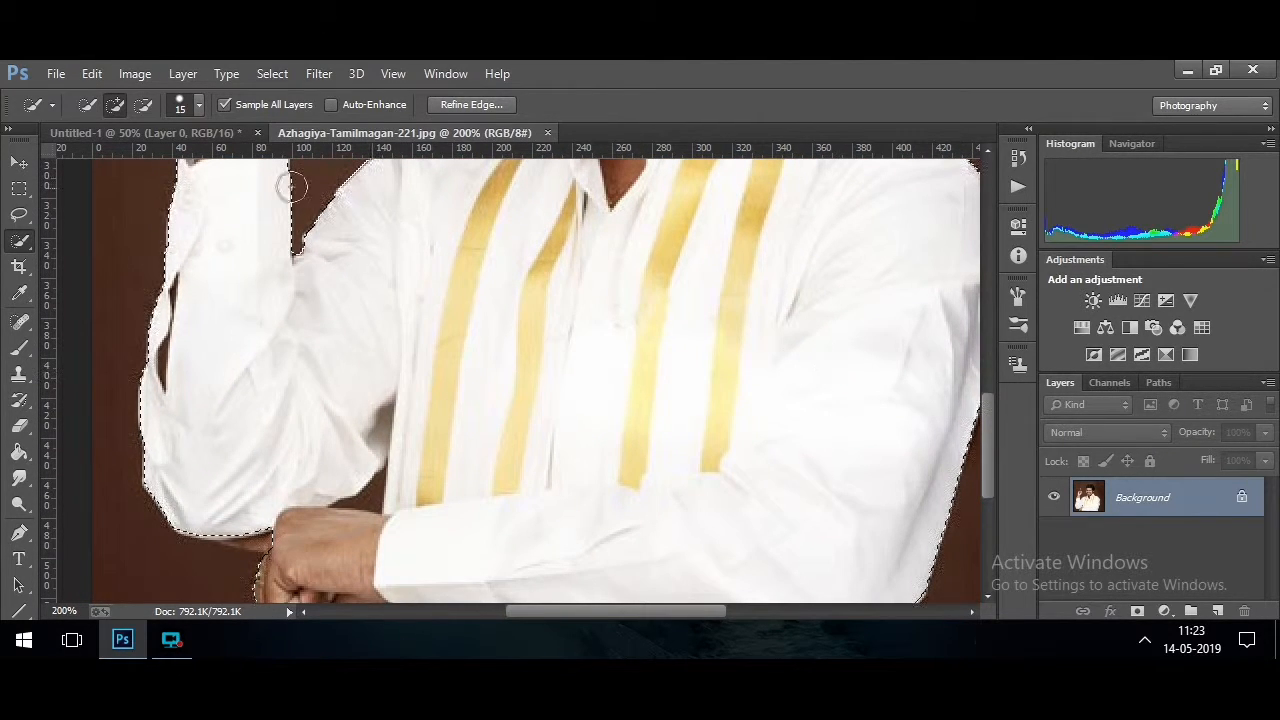
click(240, 543)
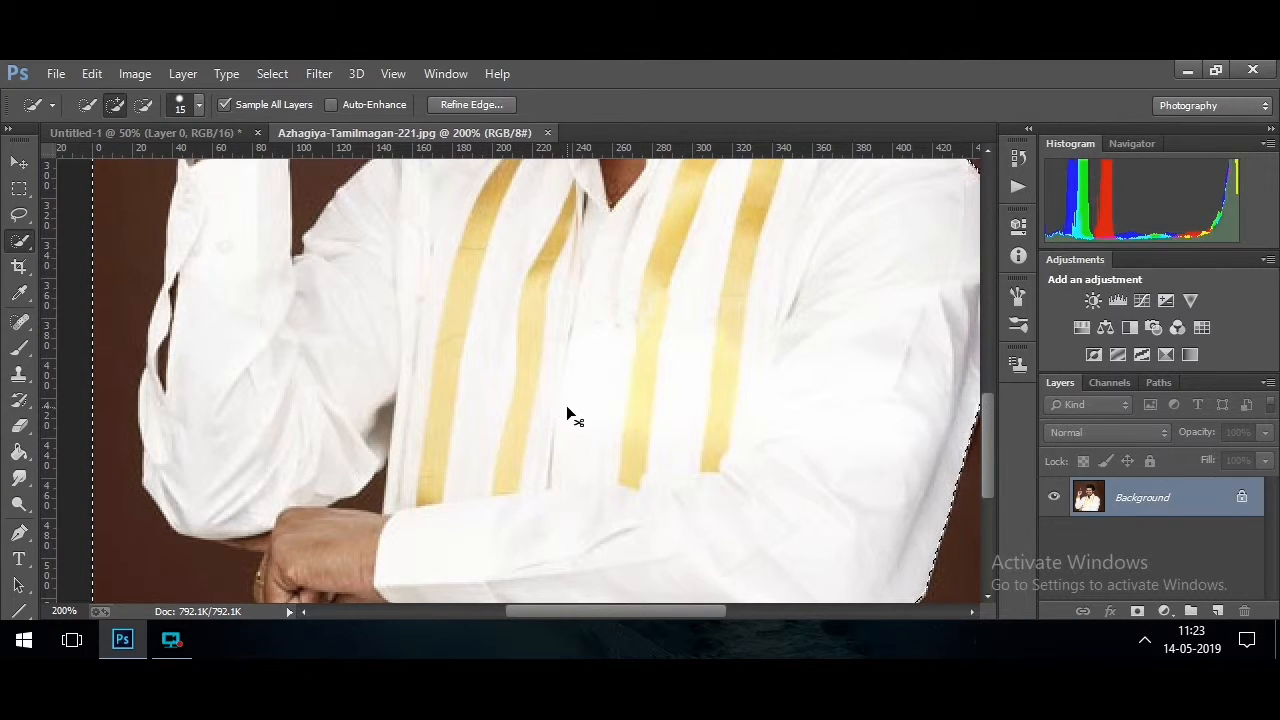
key(ctrl+z)
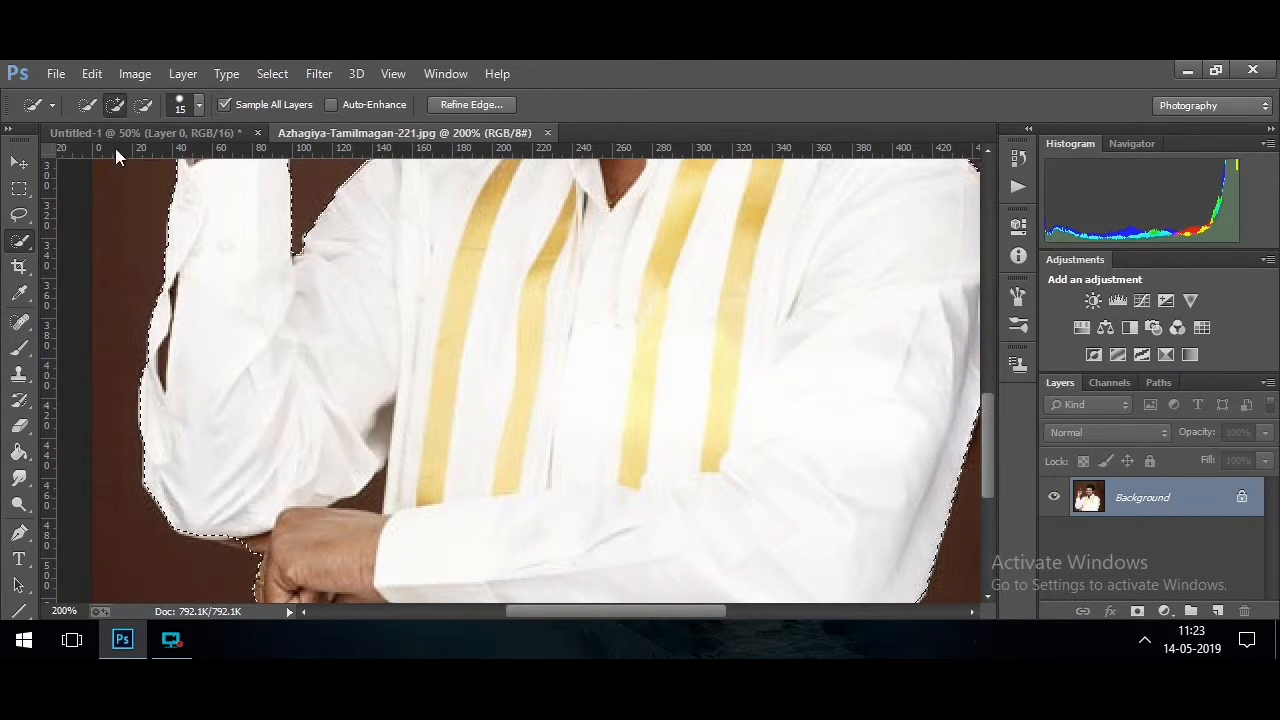
Trim the selection around the folded arm using Quick Selection in subtract mode with brush size 5
click(133, 108)
key(bracketleft)
key(bracketleft)
key(bracketleft)
key(bracketleft)
key(bracketleft)
key(bracketleft)
key(ctrl+0)
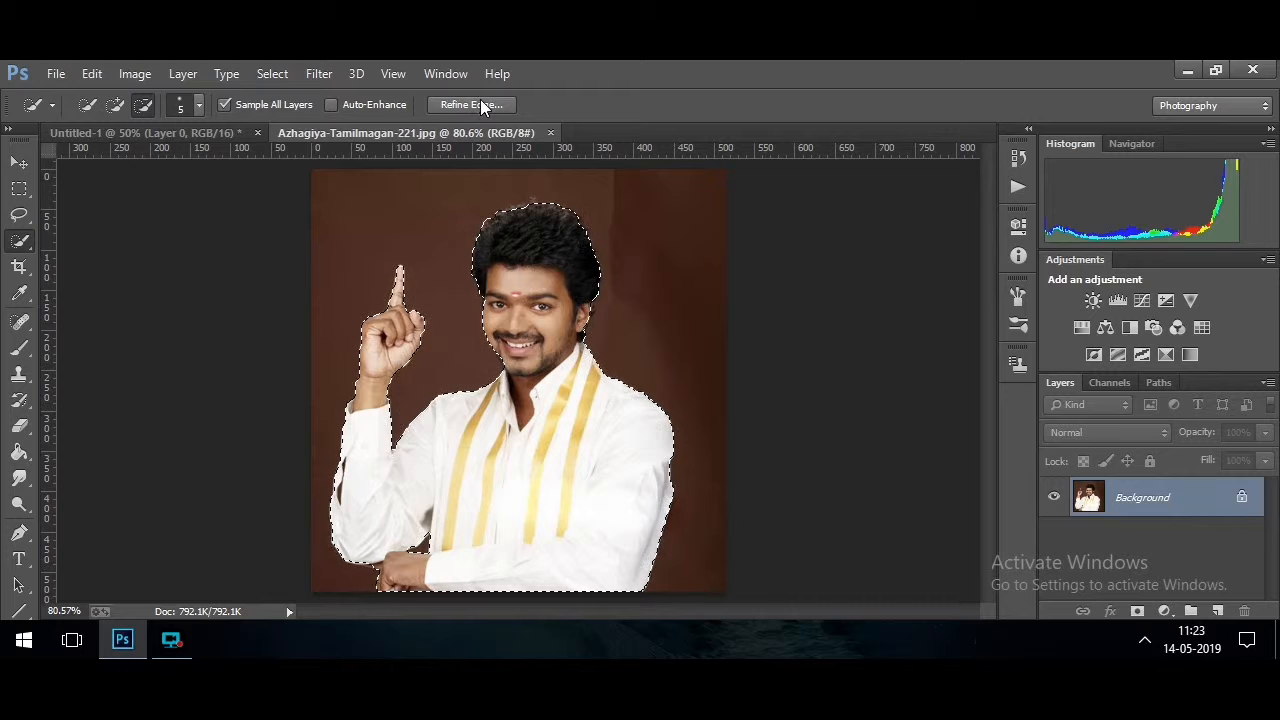
Refine the selection's edge with a radius of 1.6 px and smoothing of 26
click(480, 104)
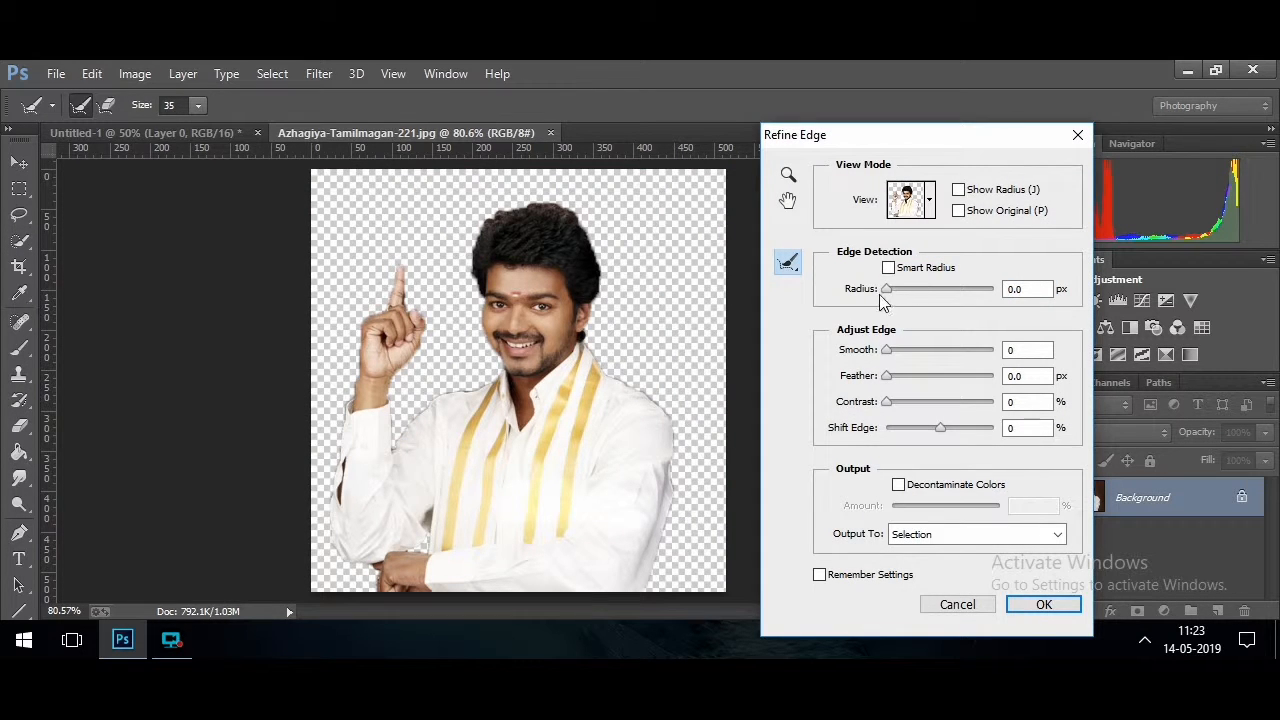
drag(897, 292, 900, 292)
drag(904, 352, 914, 352)
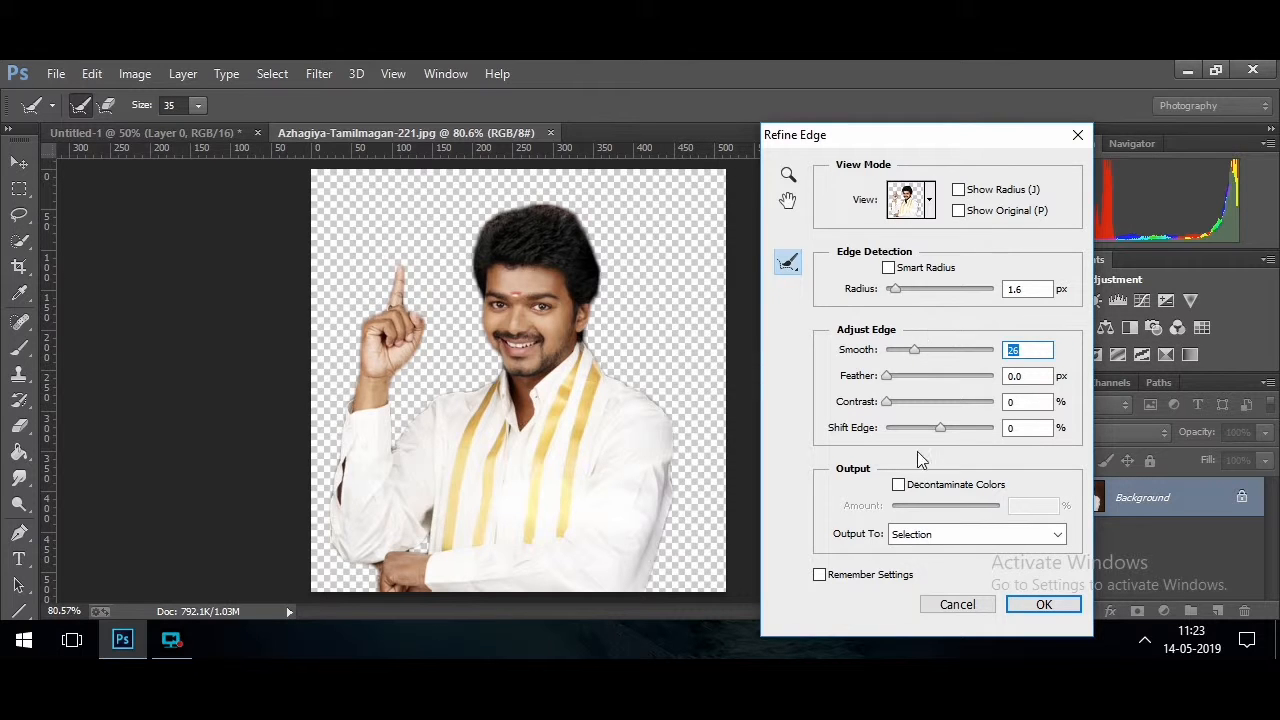
click(1043, 606)
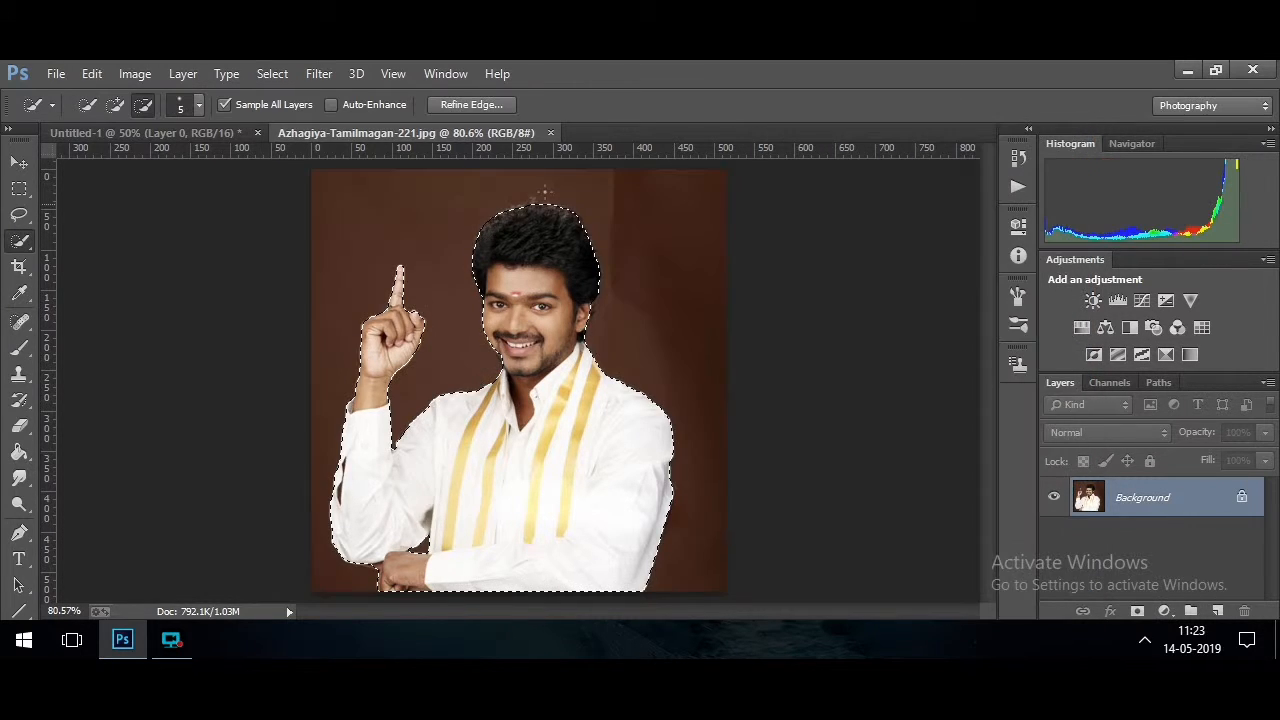
Cut the selected man onto a new layer and toggle the Background layer's visibility to check the cut-out
right_click(536, 199)
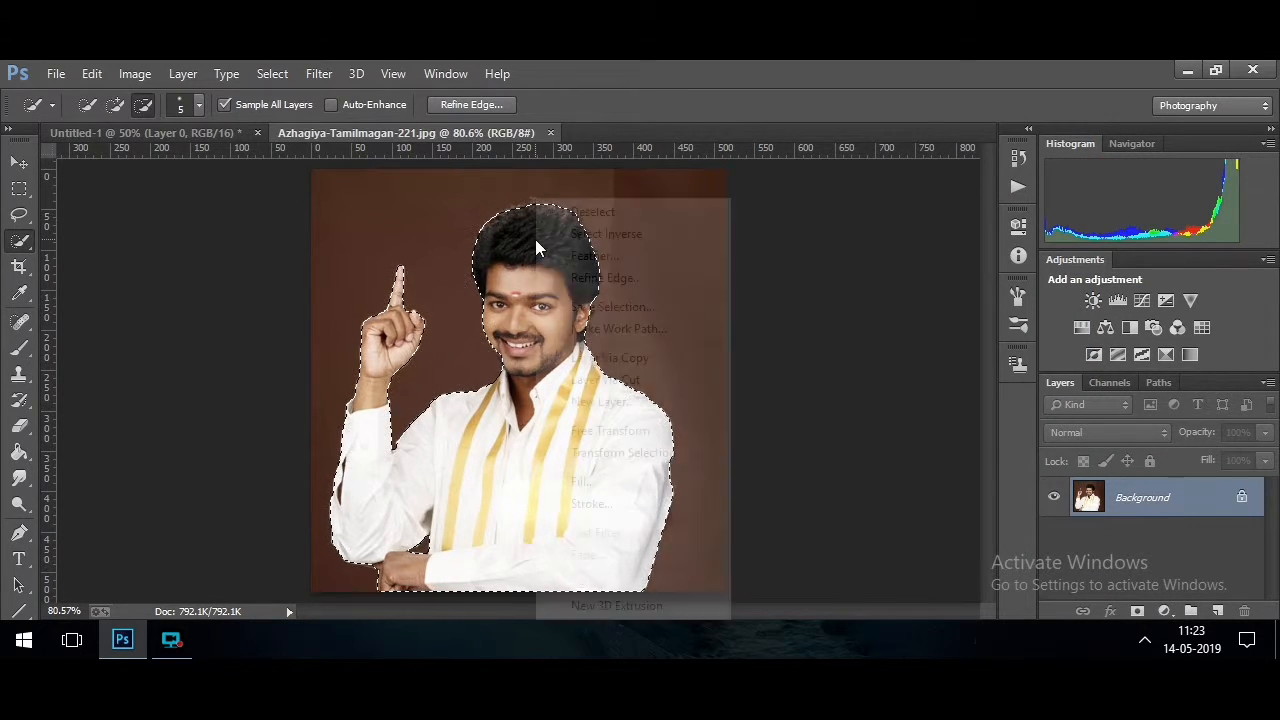
click(620, 381)
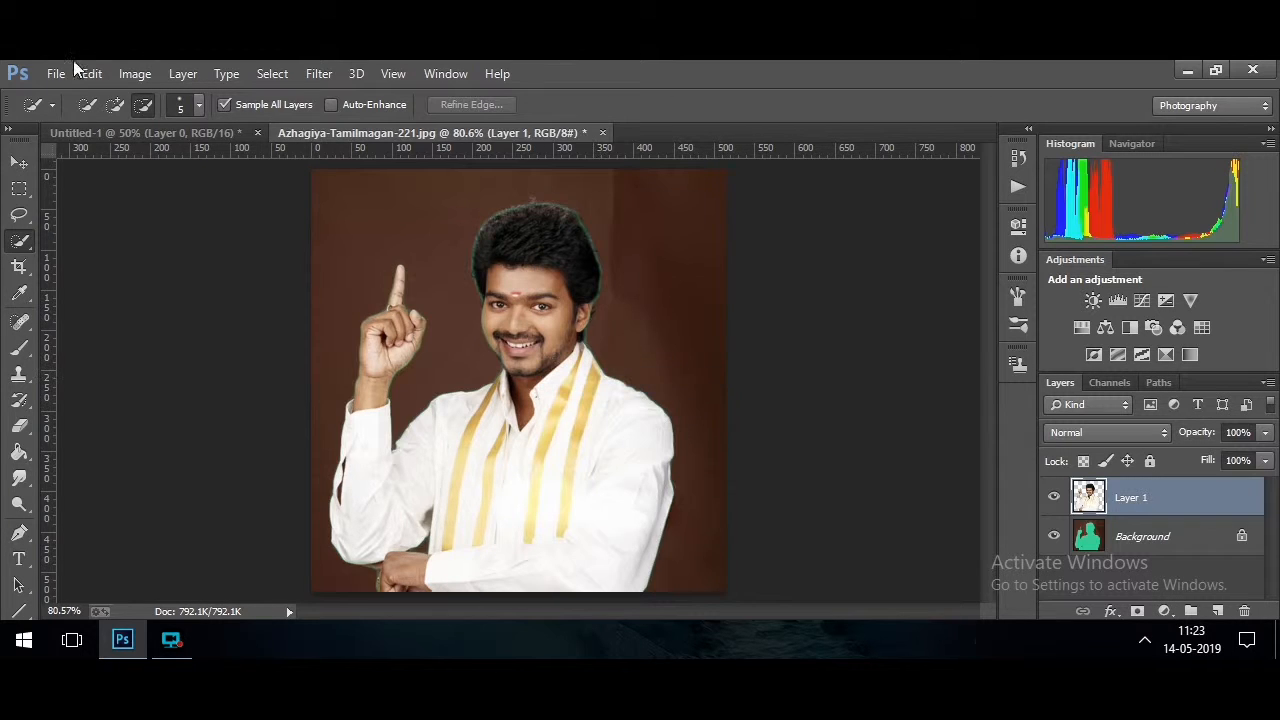
click(1054, 537)
click(1054, 537)
click(1054, 537)
click(1055, 538)
click(1055, 538)
click(1055, 538)
Float the photo window, move the cut-out man into Untitled-1 accepting the depth conversion, and minimize the photo
drag(377, 126, 312, 185)
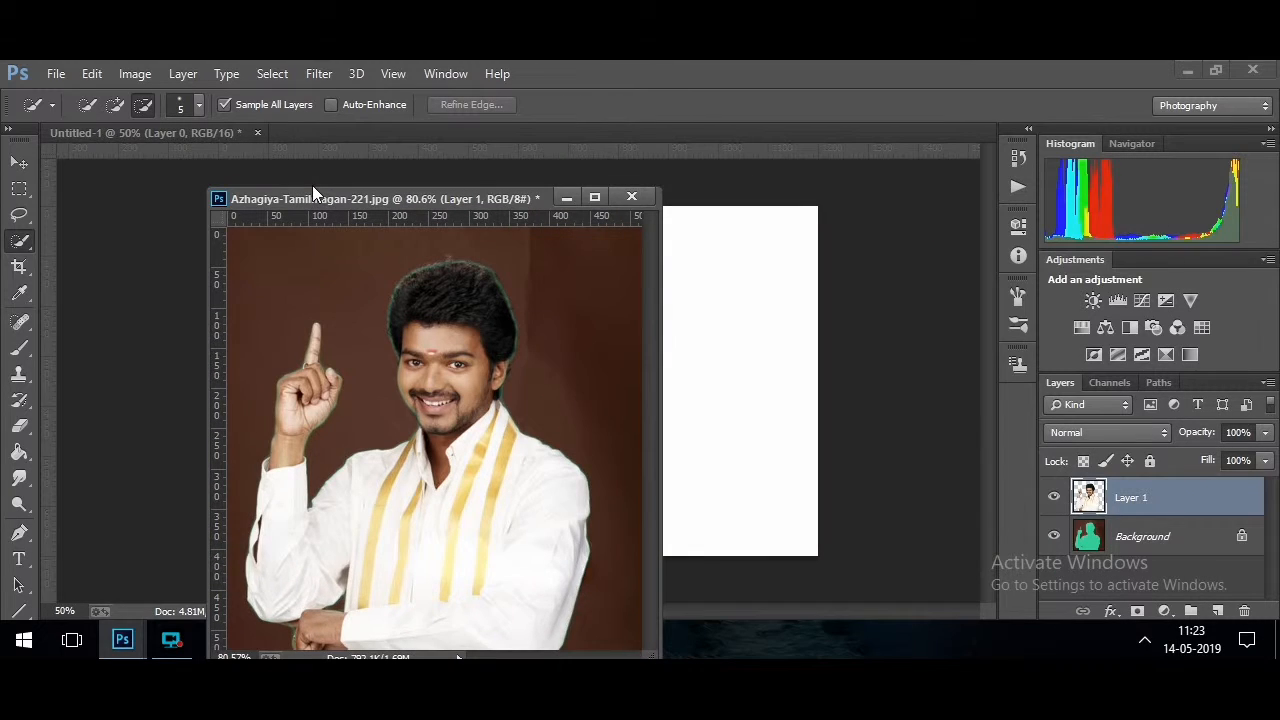
click(20, 163)
drag(383, 410, 690, 352)
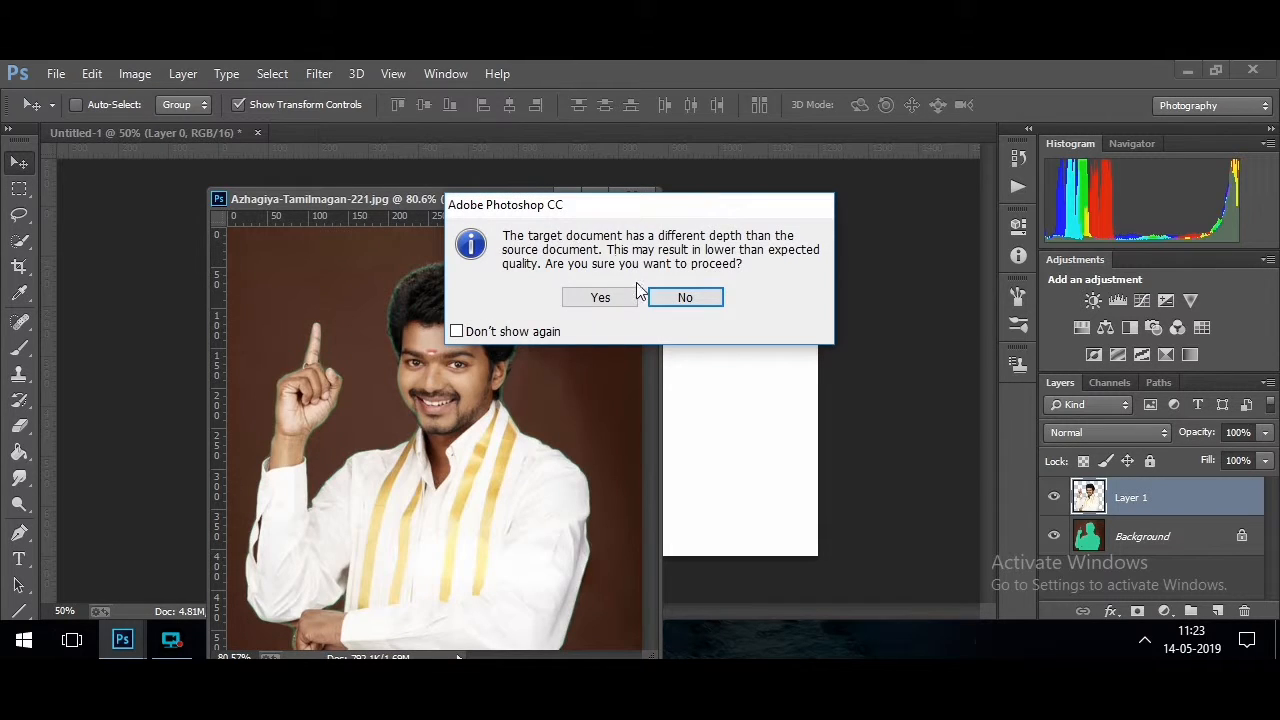
click(586, 301)
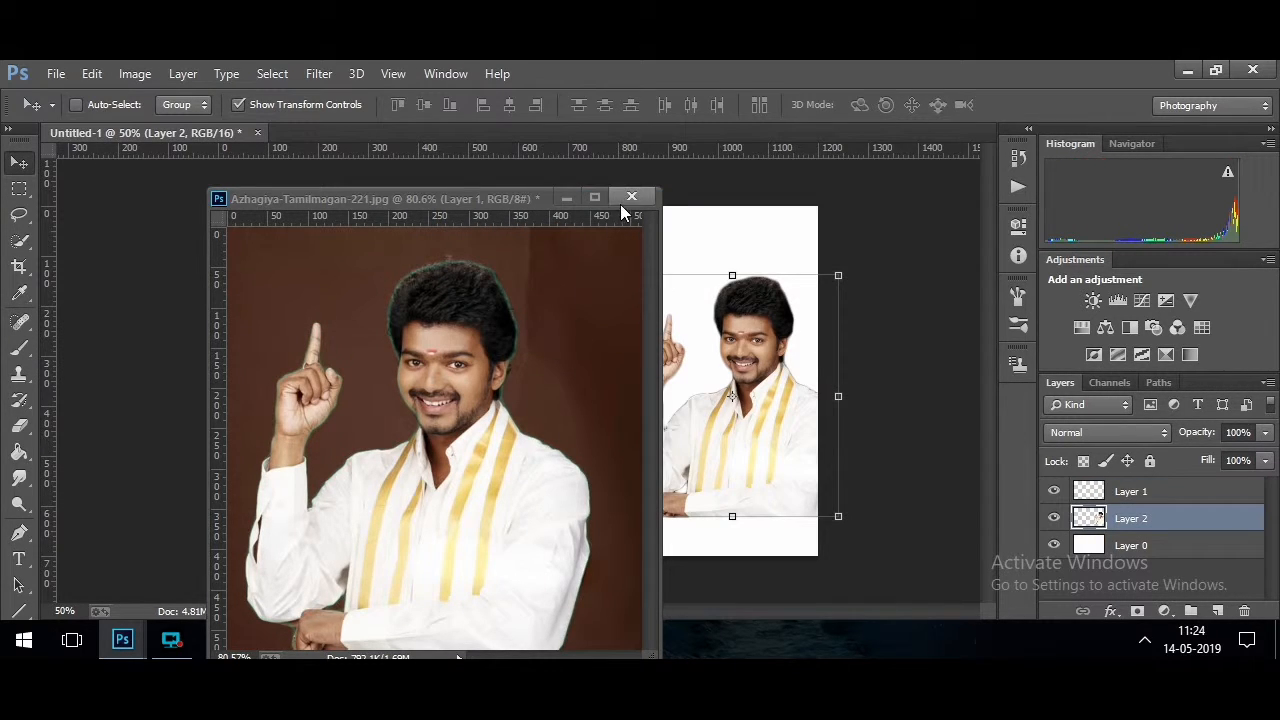
click(564, 198)
Move the man on Layer 2 to the canvas's lower-right corner and enlarge him to 111.19% width and 129.28% height
drag(714, 386, 650, 352)
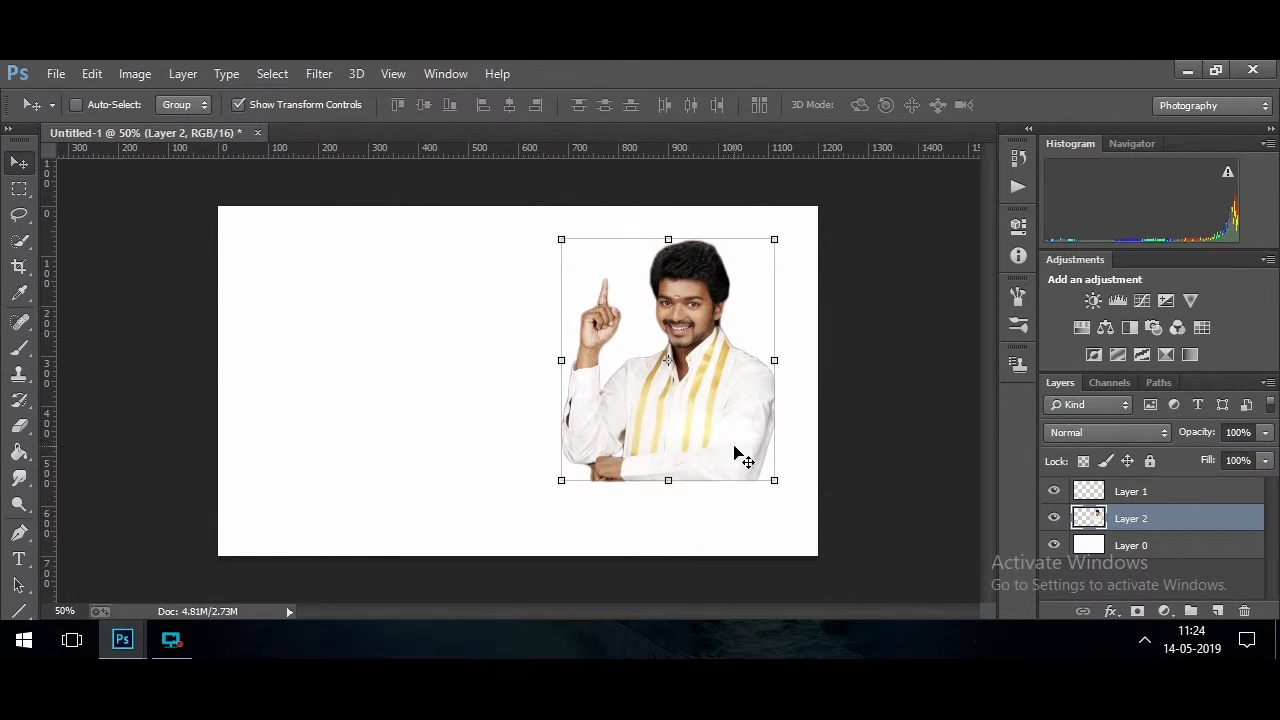
drag(774, 481, 785, 527)
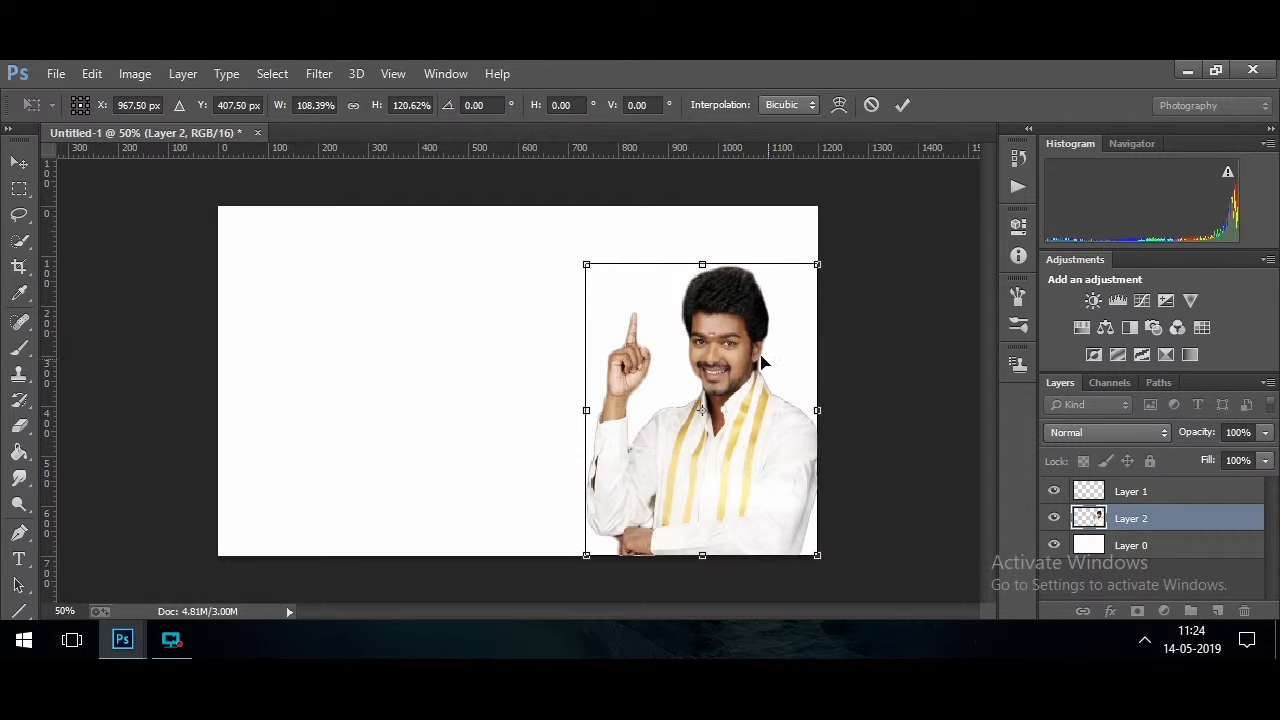
mouse_move(576, 262)
mouse_down()
mouse_move(585, 252)
mouse_move(571, 240)
mouse_up()
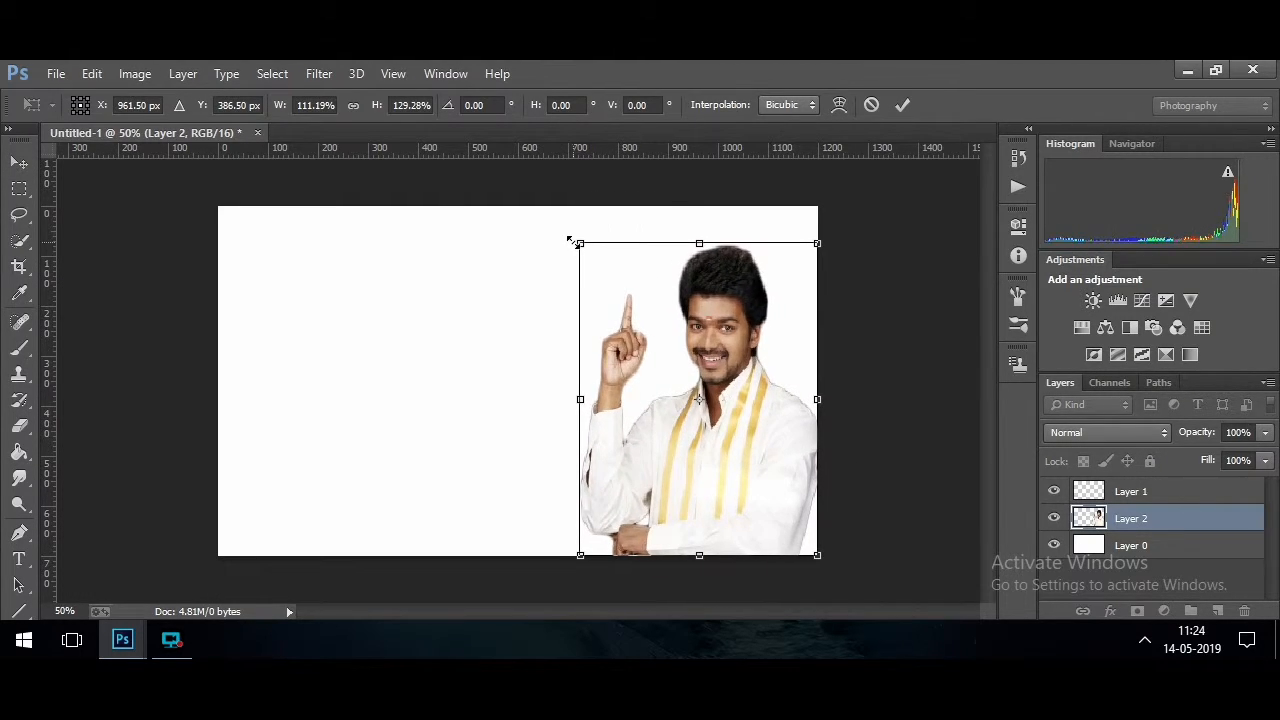
key(Return)
key(z)
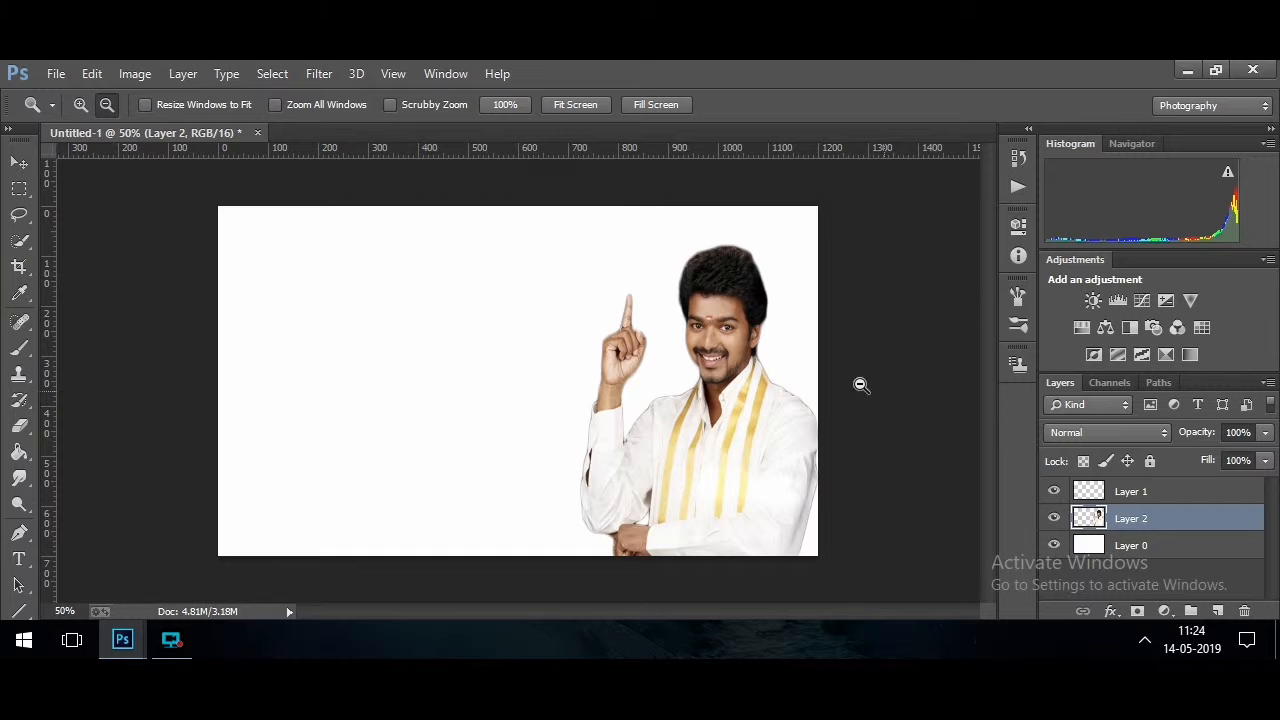
Open the photo of the man in the black sleeveless vest with crossed arms and dock its window as a tab
click(56, 73)
click(65, 114)
click(491, 330)
key(Down)
key(Down)
key(Down)
key(Down)
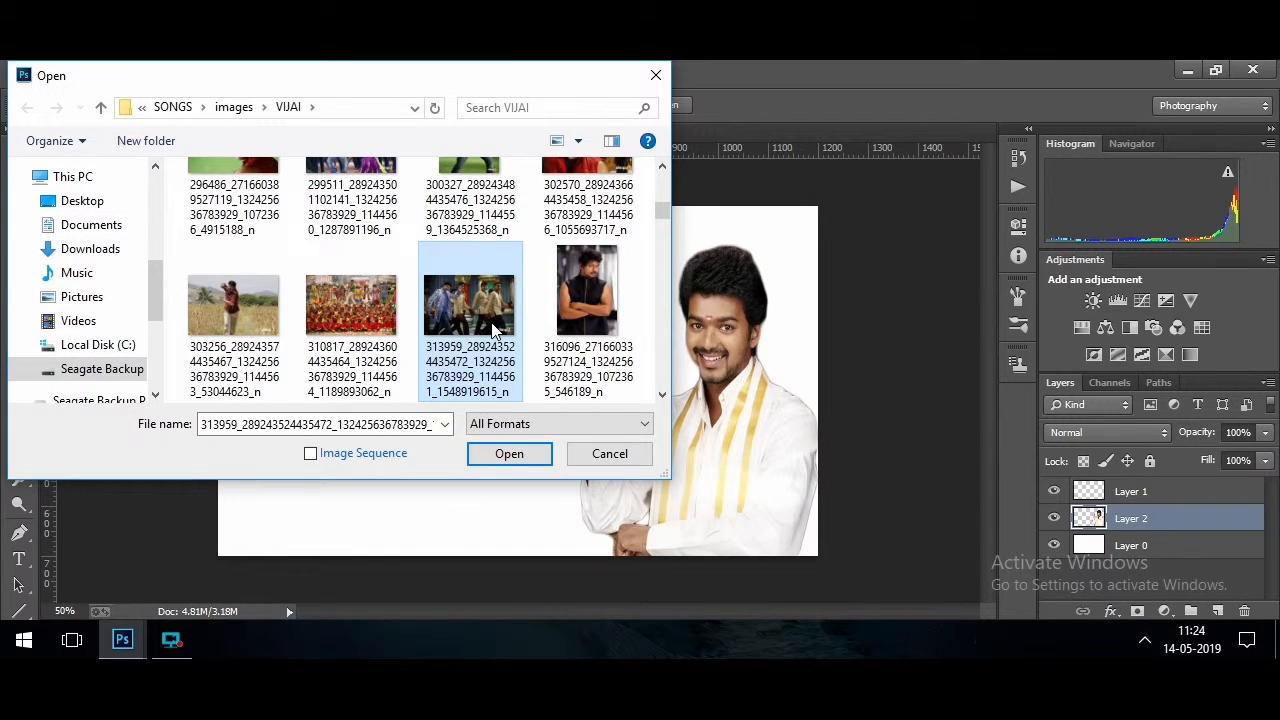
double_click(561, 321)
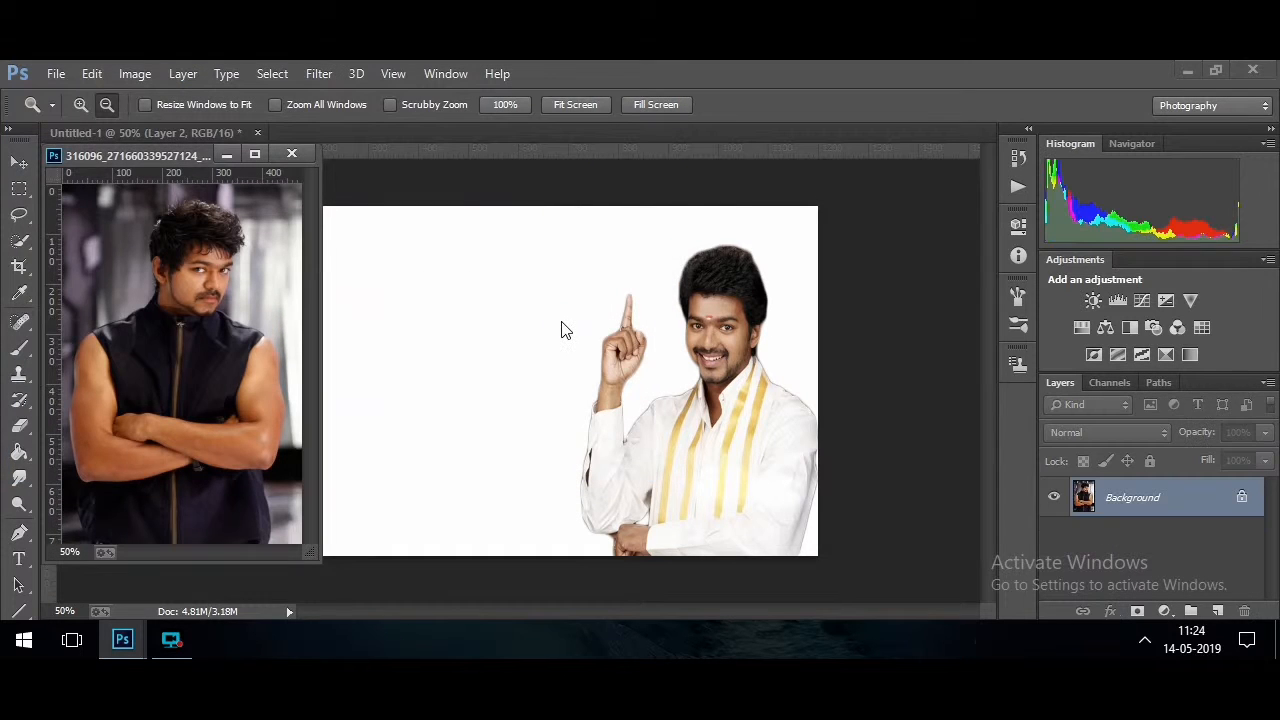
drag(197, 151, 463, 134)
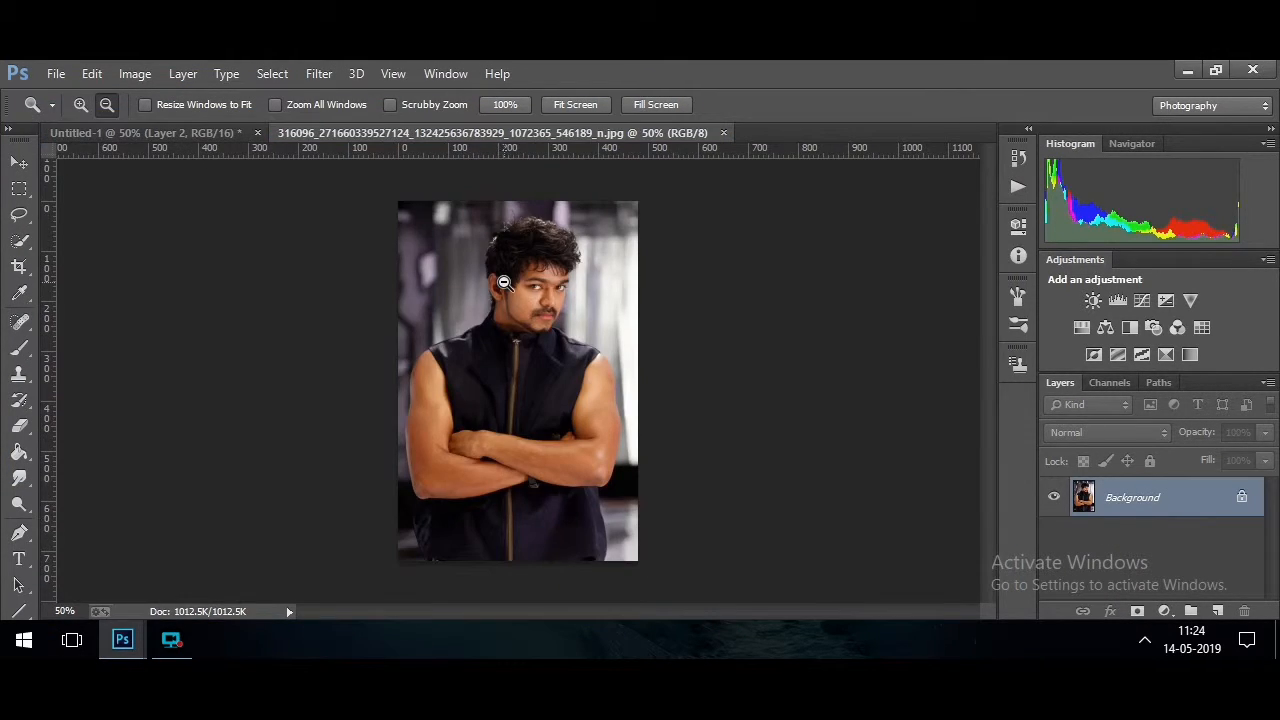
Fit the photo on screen and select the man from hair to waist with the Quick Selection tool
right_click(507, 285)
click(527, 290)
key(w)
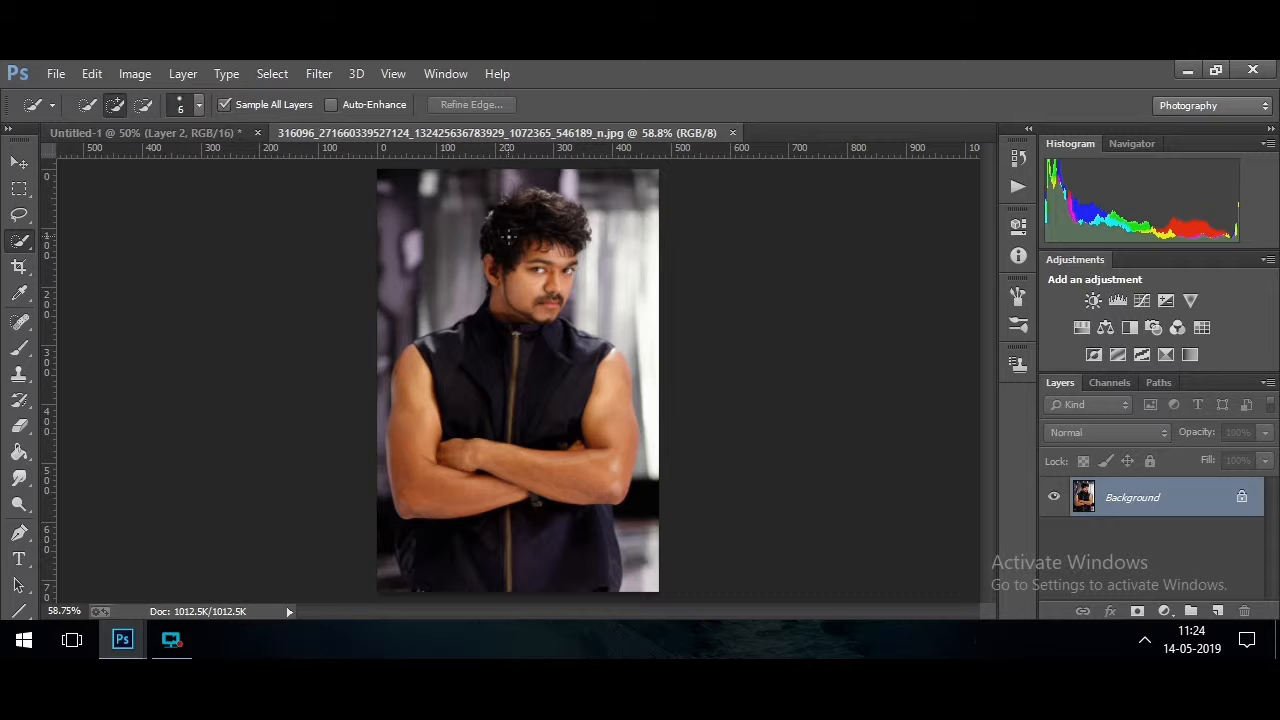
drag(522, 231, 510, 480)
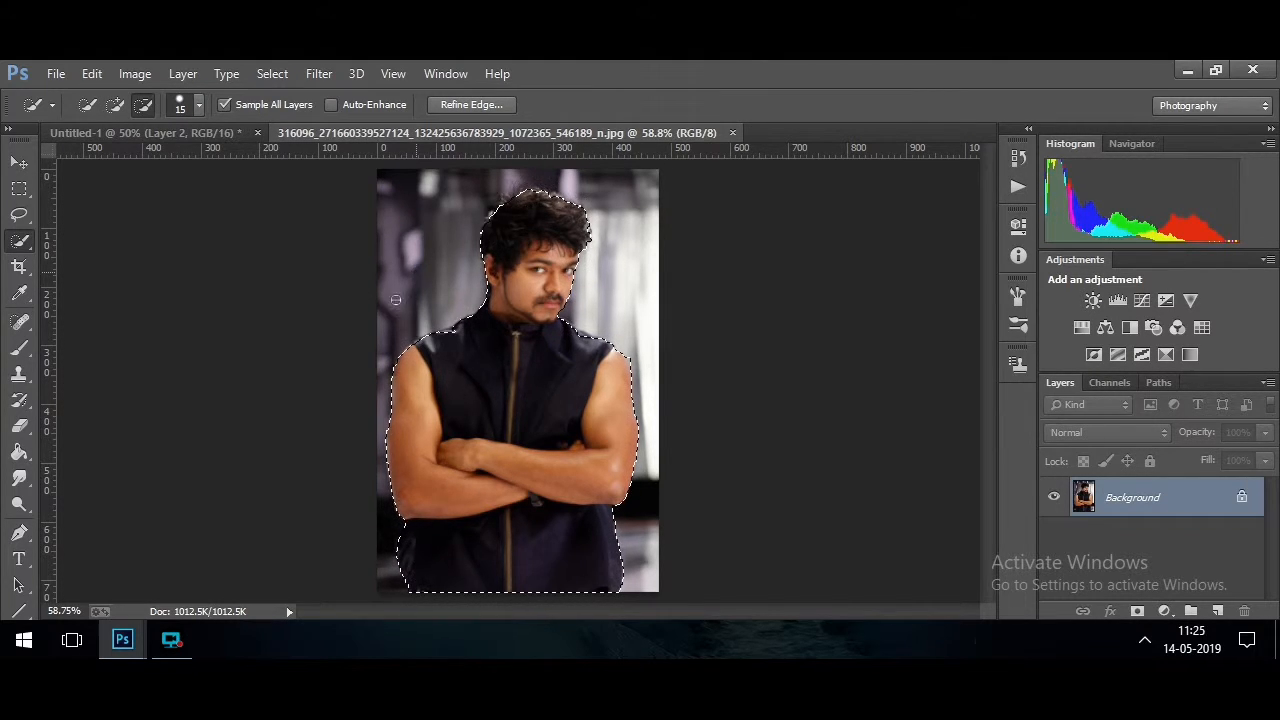
Refine the selection's edge with radius 2.1 px, smooth 31, feather 2.6 px and contrast 20%
right_click(324, 193)
click(448, 101)
click(448, 101)
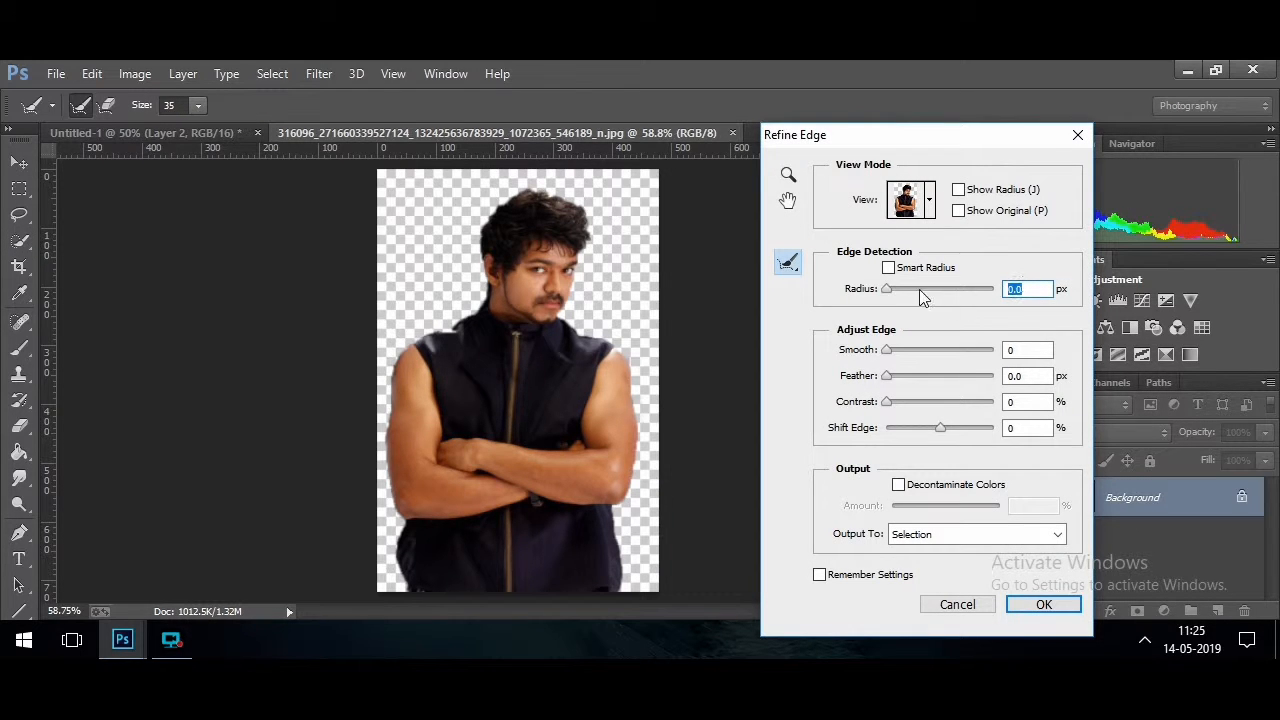
drag(890, 352, 918, 350)
click(901, 376)
click(907, 401)
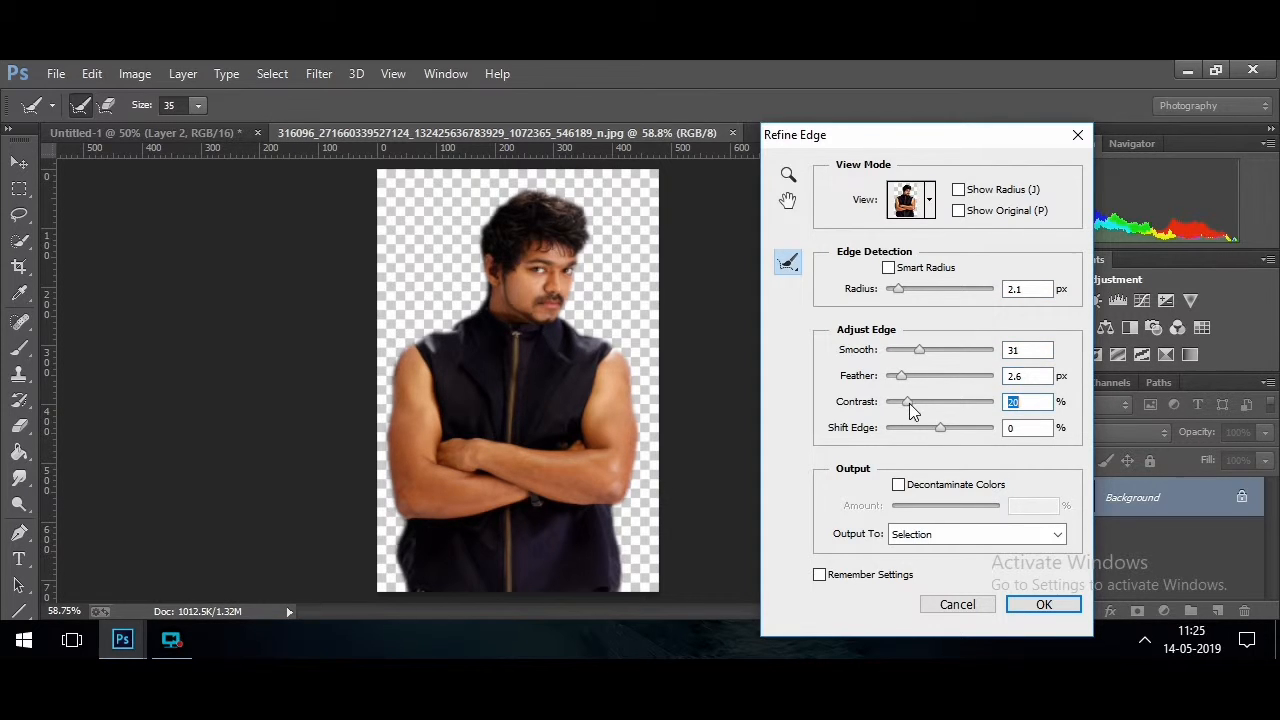
click(1046, 604)
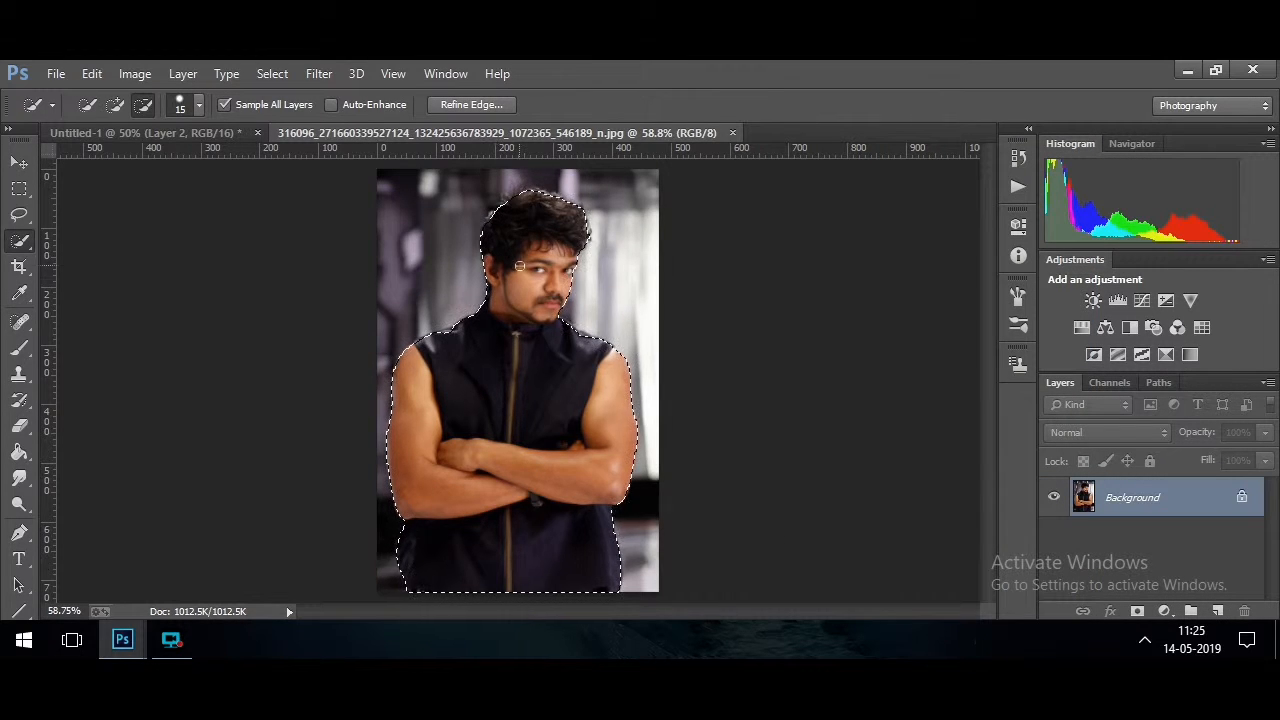
Cut the selected man onto a new layer and float the photo's window over Untitled-1
right_click(519, 197)
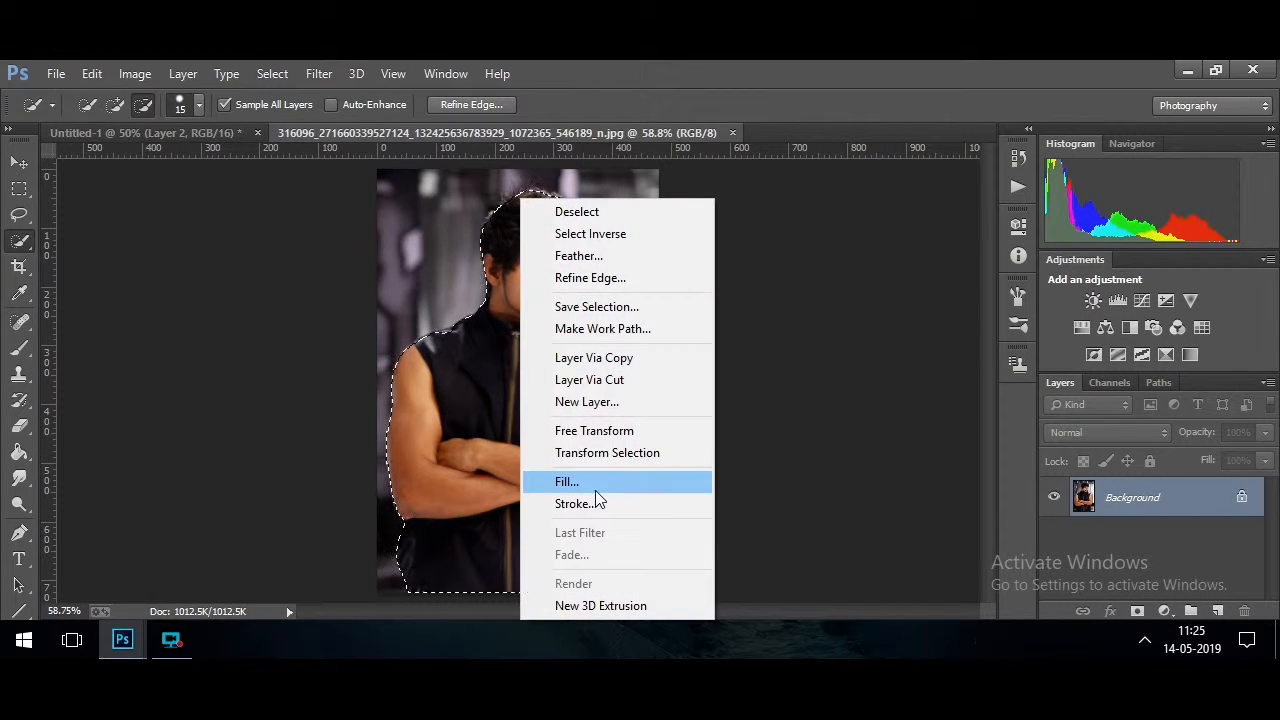
click(600, 380)
drag(495, 135, 492, 160)
Move the cut-out man in the black vest into Untitled-1 and minimize the photo
key(v)
drag(465, 381, 616, 389)
click(596, 297)
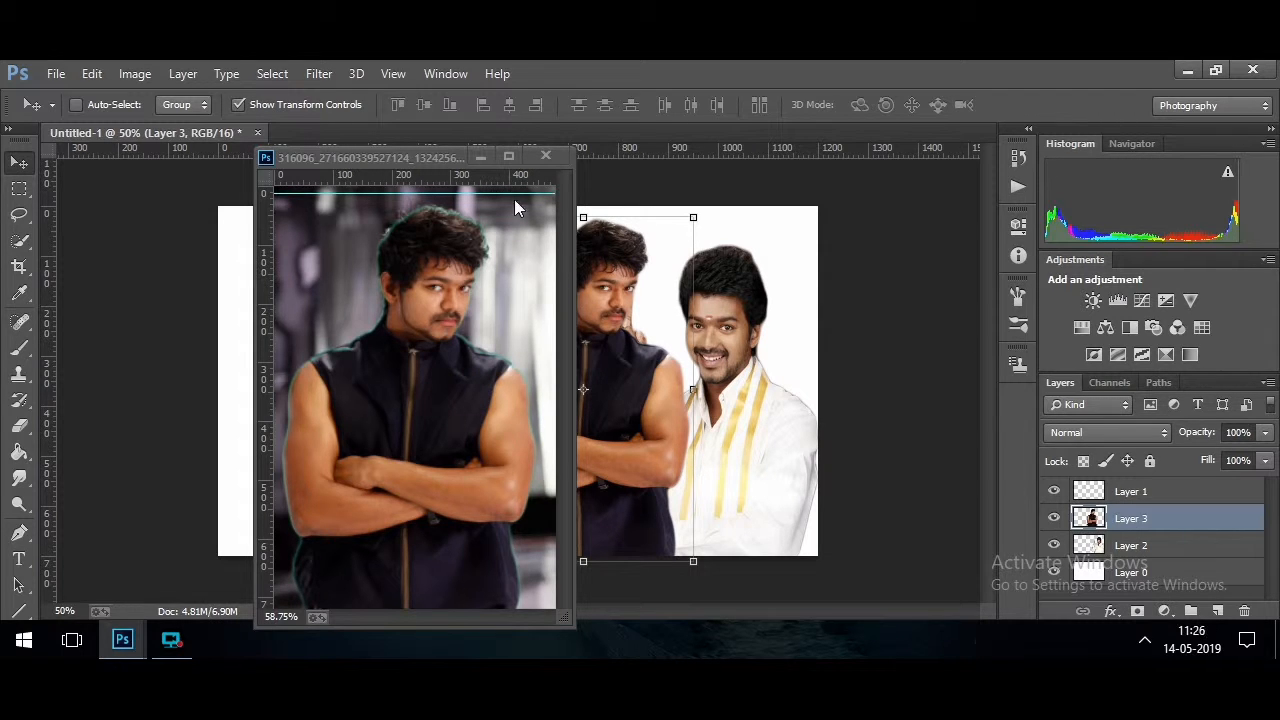
click(480, 159)
click(172, 643)
click(172, 643)
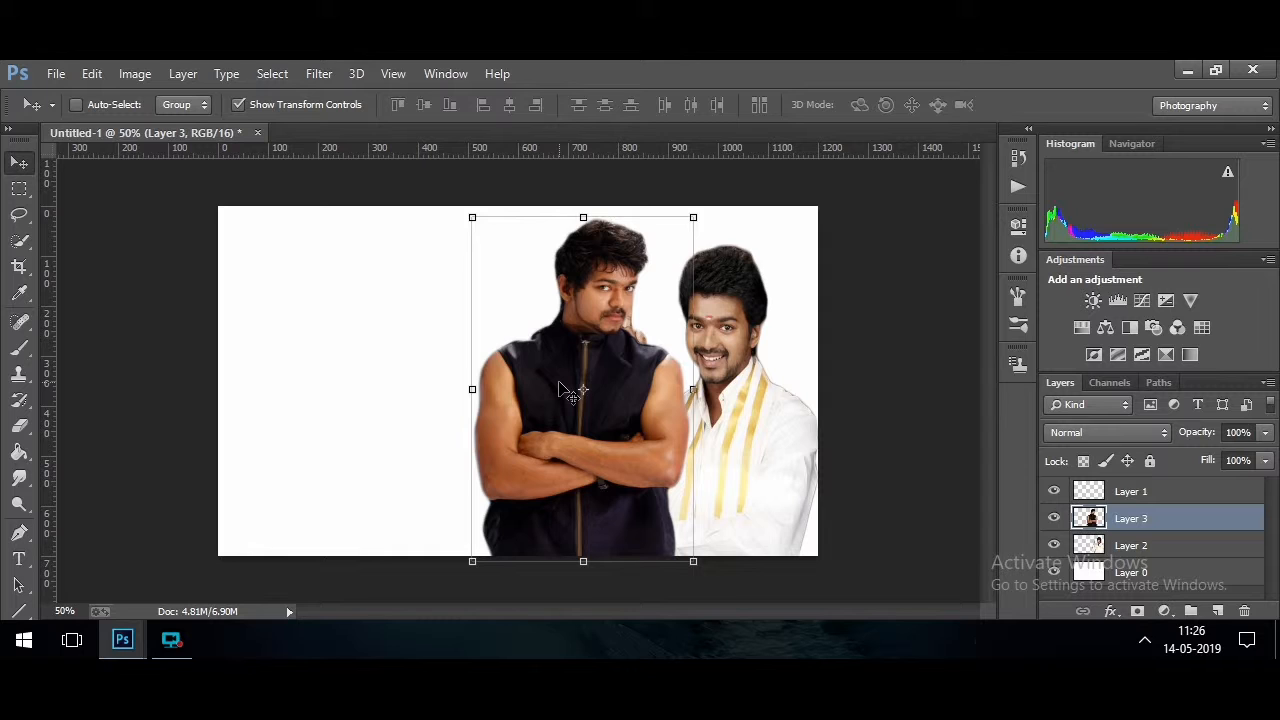
Place the man on Layer 3 against the canvas's left edge and narrow him to 69.89% width
drag(632, 353, 357, 344)
drag(423, 551, 363, 556)
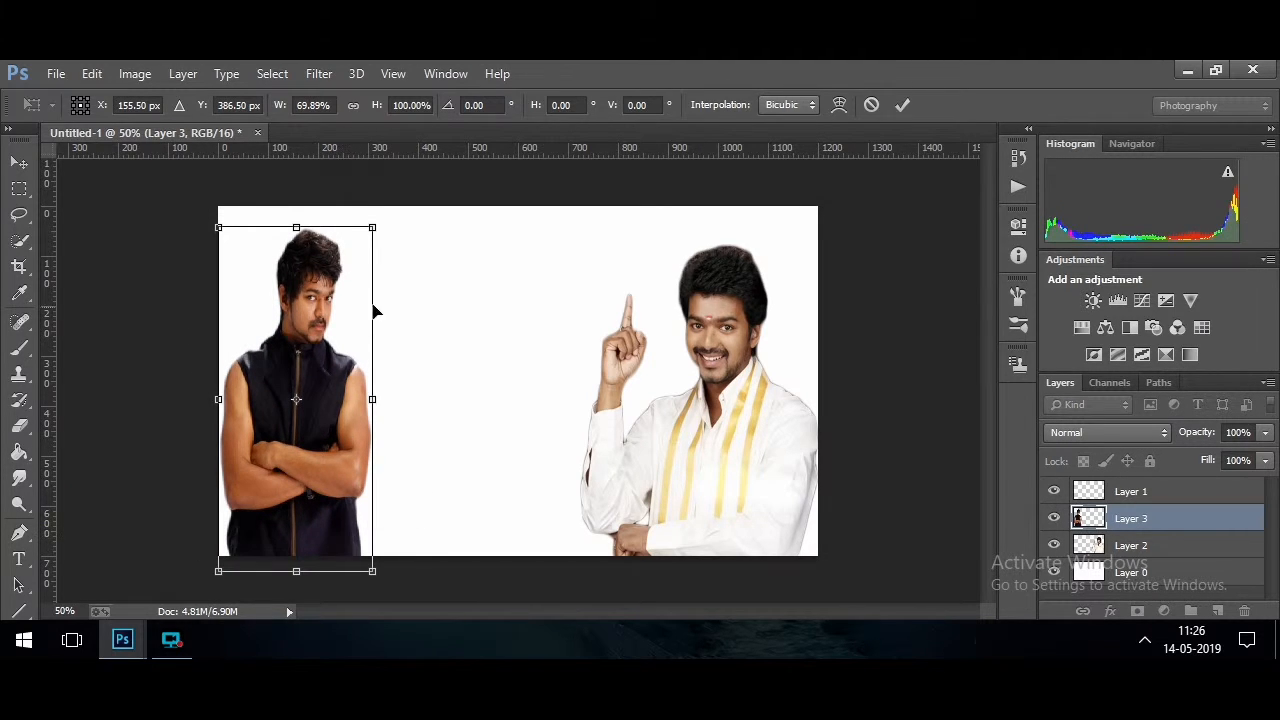
drag(290, 322, 282, 322)
key(Return)
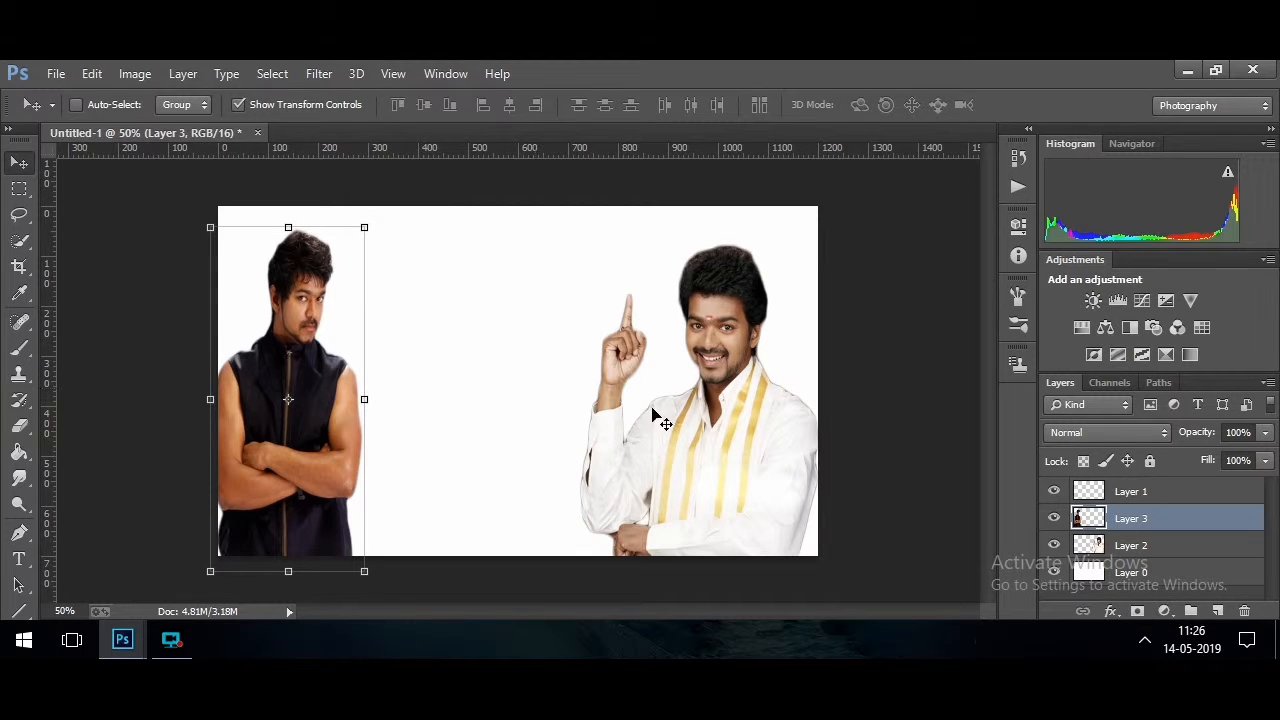
Scale down the man in white on Layer 2 in the canvas's lower-right corner and fit the canvas on screen
click(1140, 548)
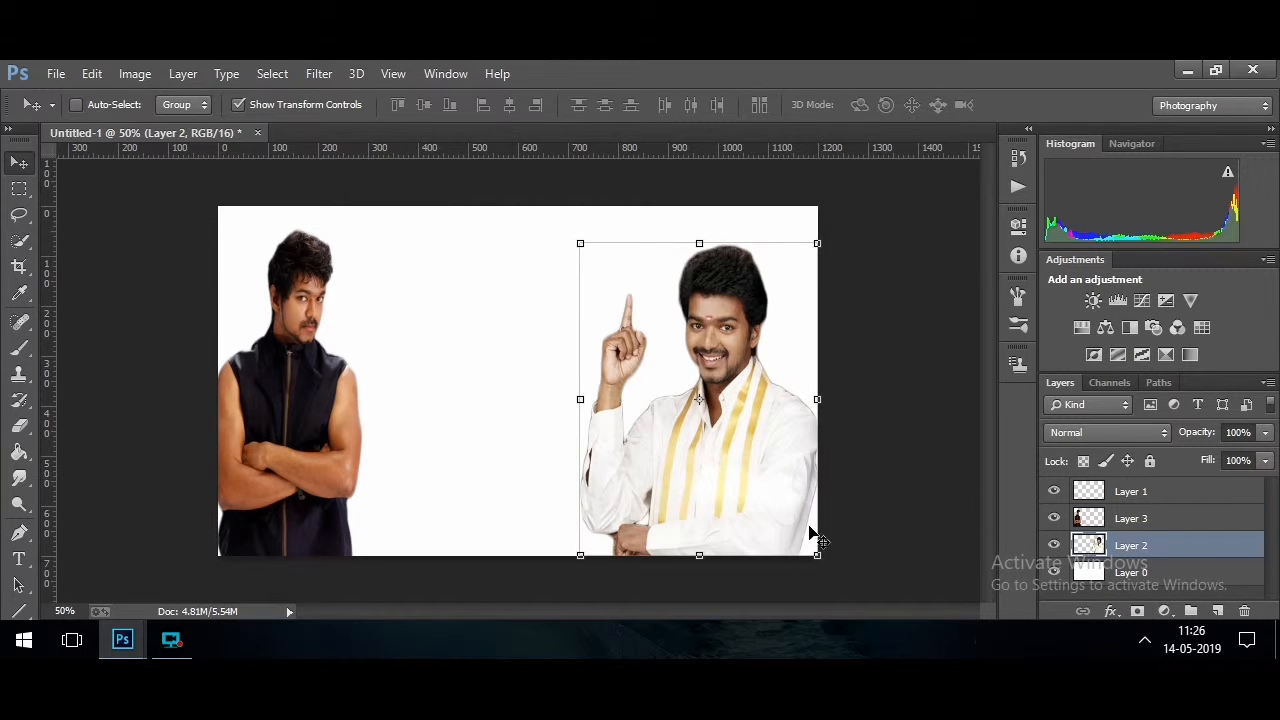
drag(817, 555, 790, 527)
key(Return)
key(z)
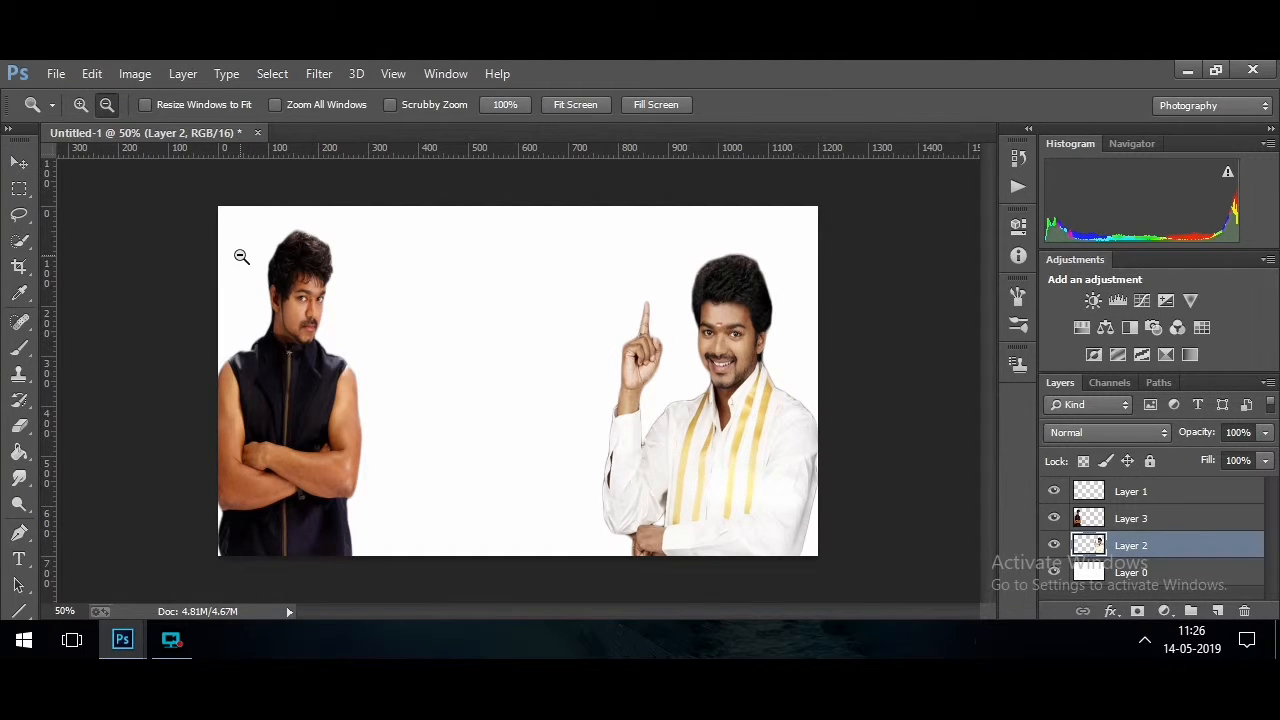
alt+click(726, 247)
right_click(688, 331)
click(698, 333)
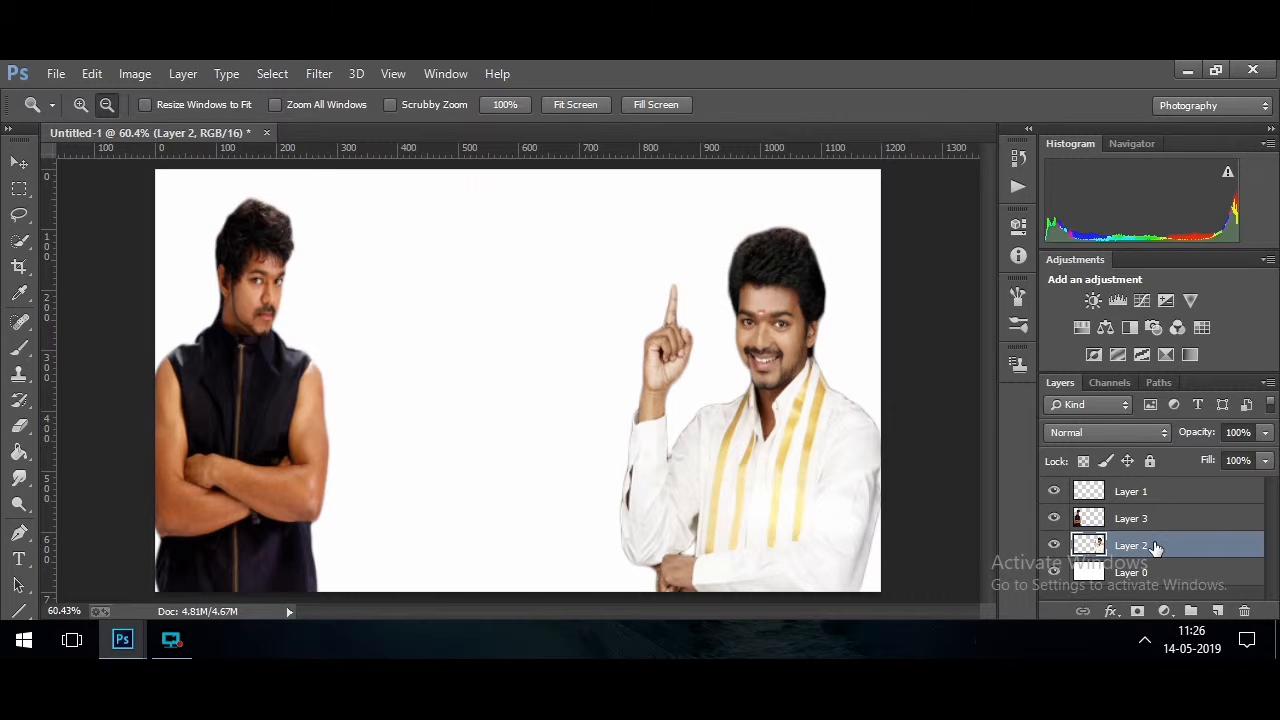
Apply the Topaz Clean 3 filter to Layer 2 with Strength 1 and a slightly adjusted Threshold
click(316, 78)
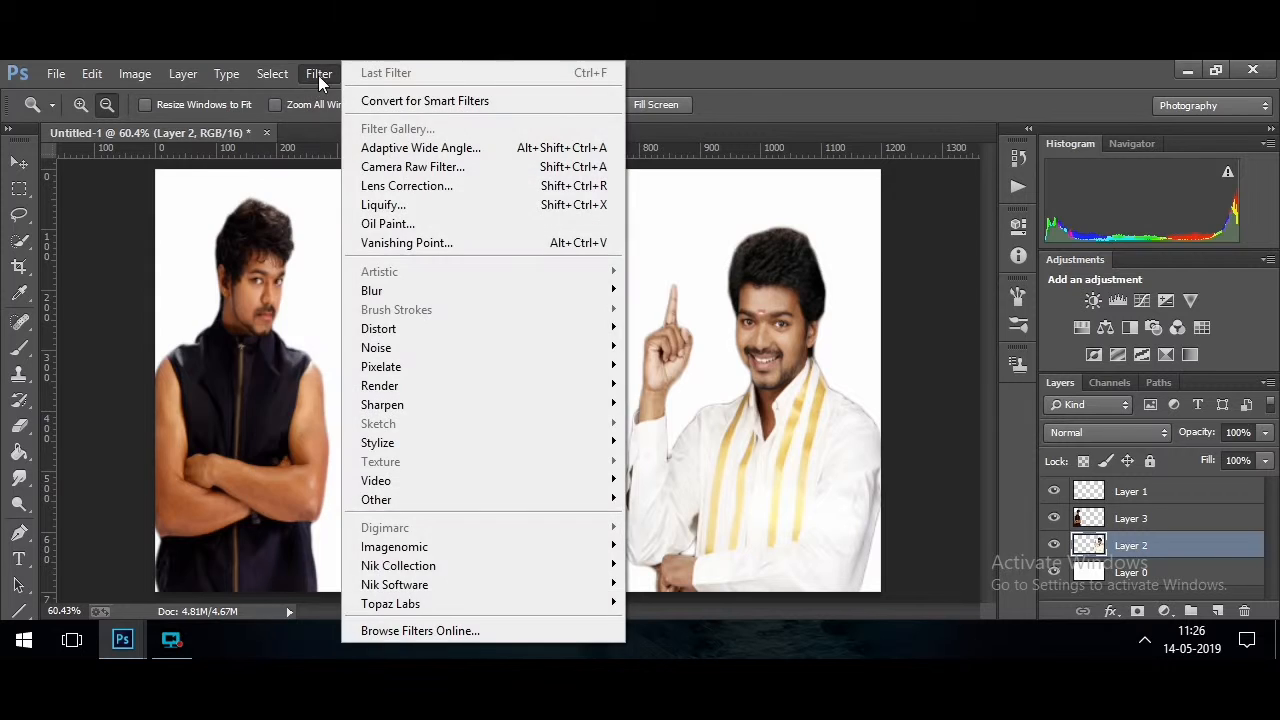
mouse_move(466, 605)
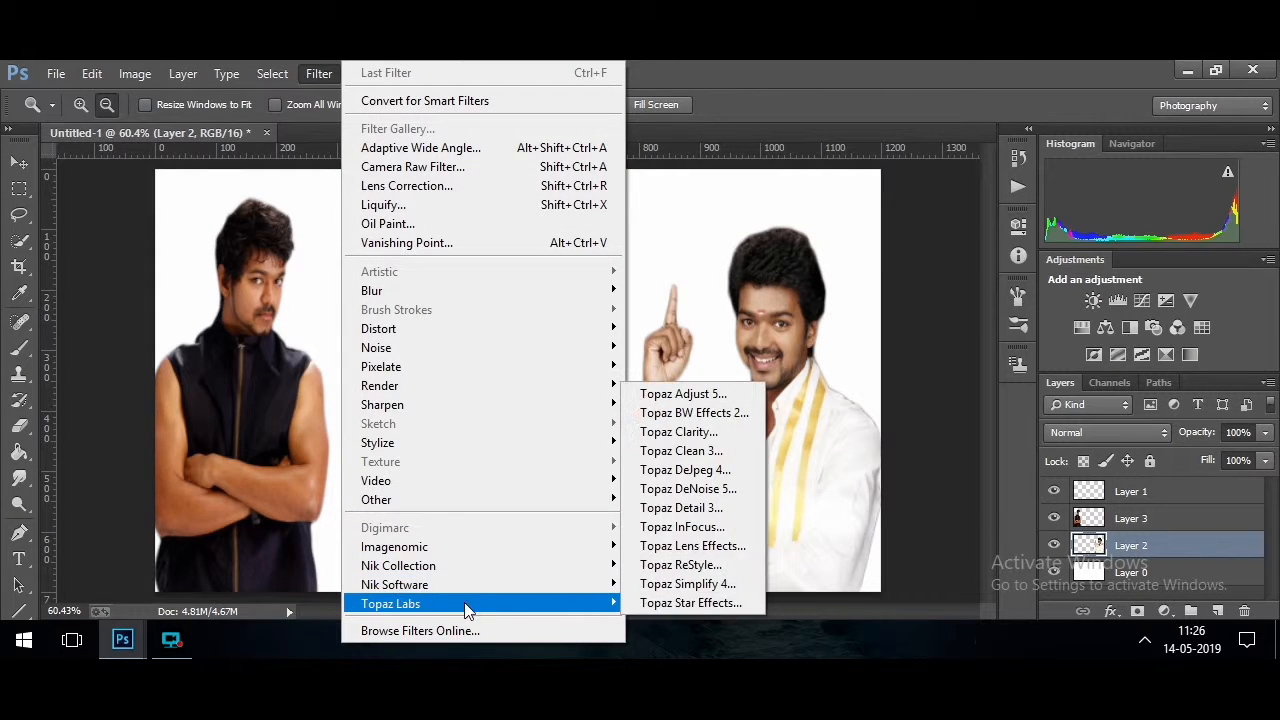
click(666, 455)
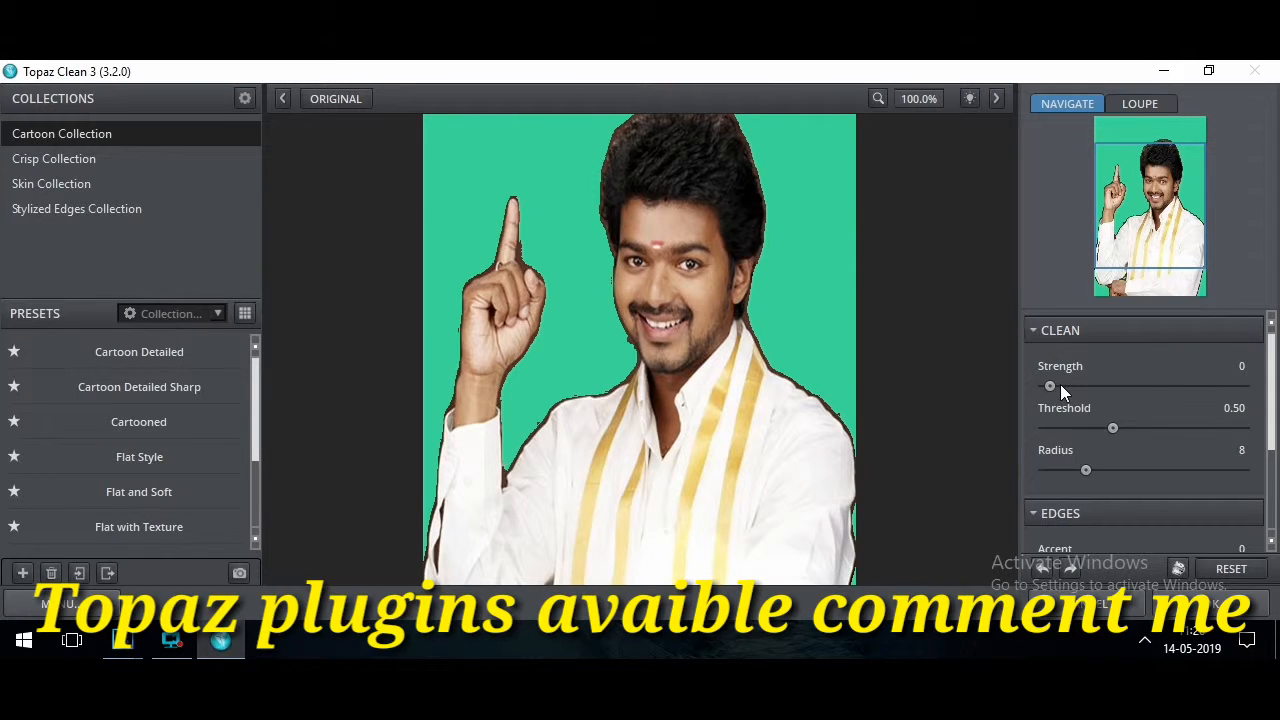
mouse_move(1107, 384)
mouse_down()
mouse_move(1140, 387)
mouse_move(1086, 388)
mouse_up()
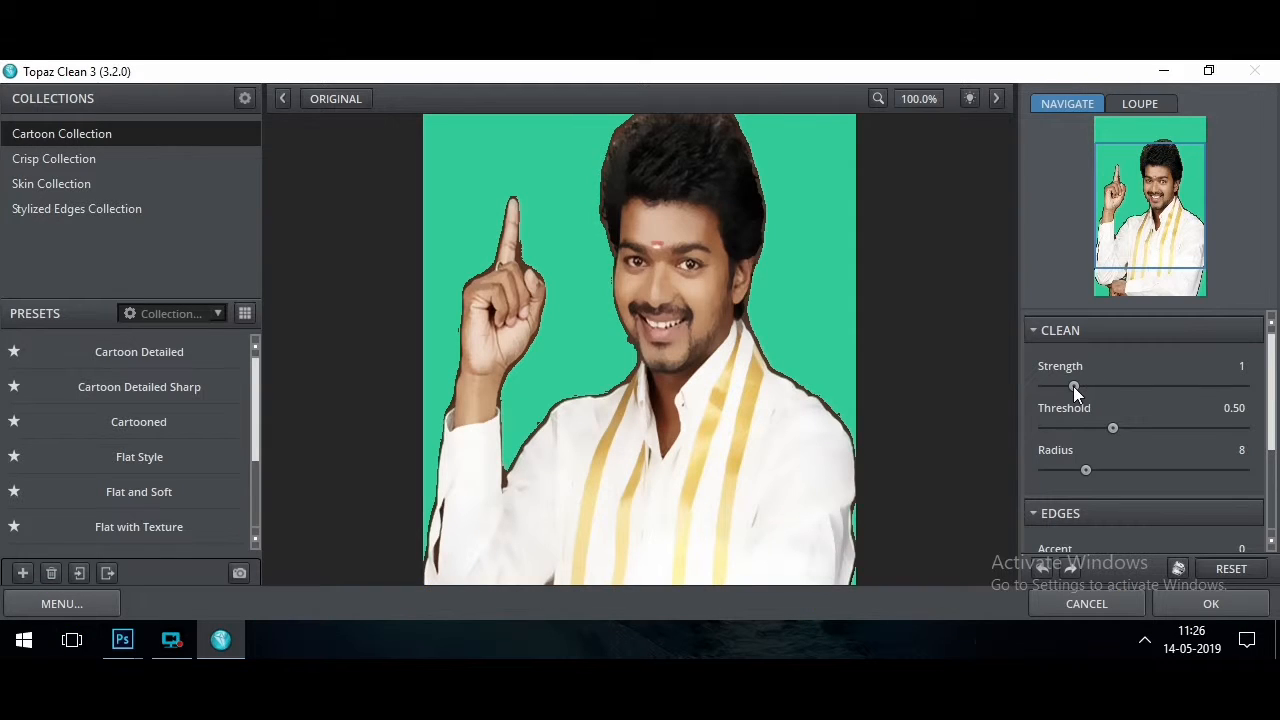
drag(1115, 420, 1120, 427)
click(1188, 598)
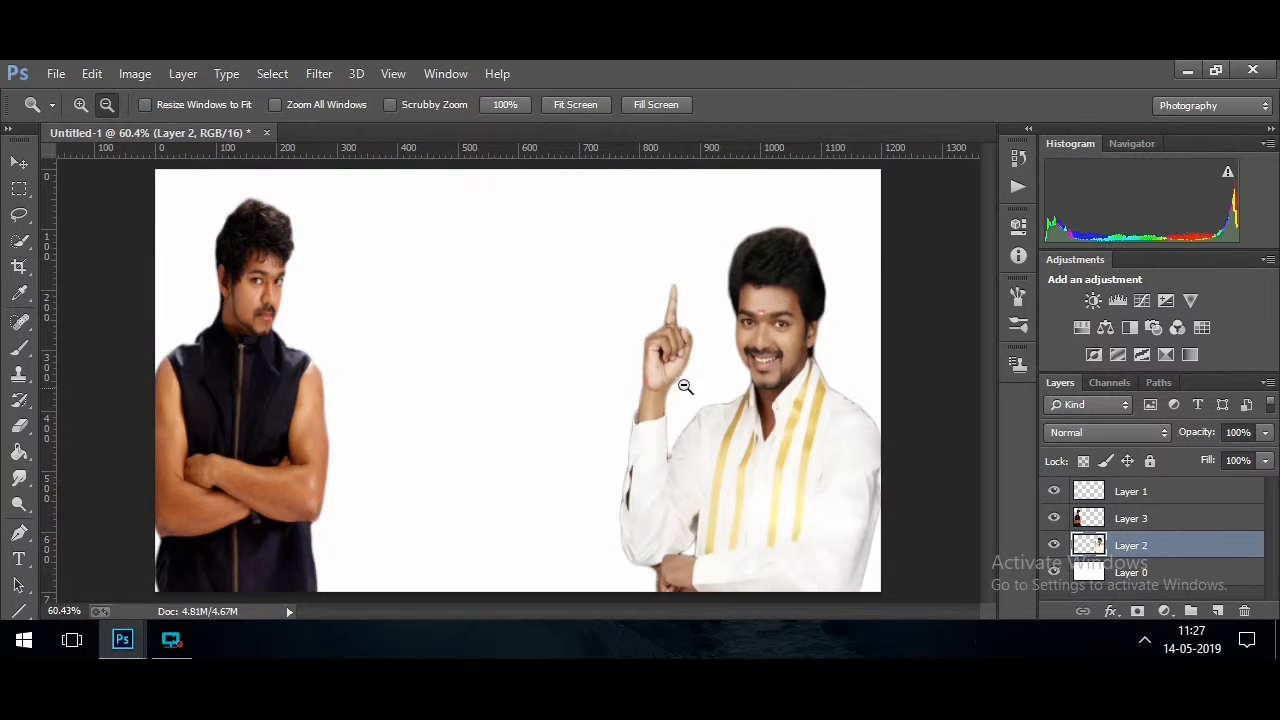
Apply the Topaz Clean 3 filter to the man on Layer 3 with Strength 1
click(1128, 521)
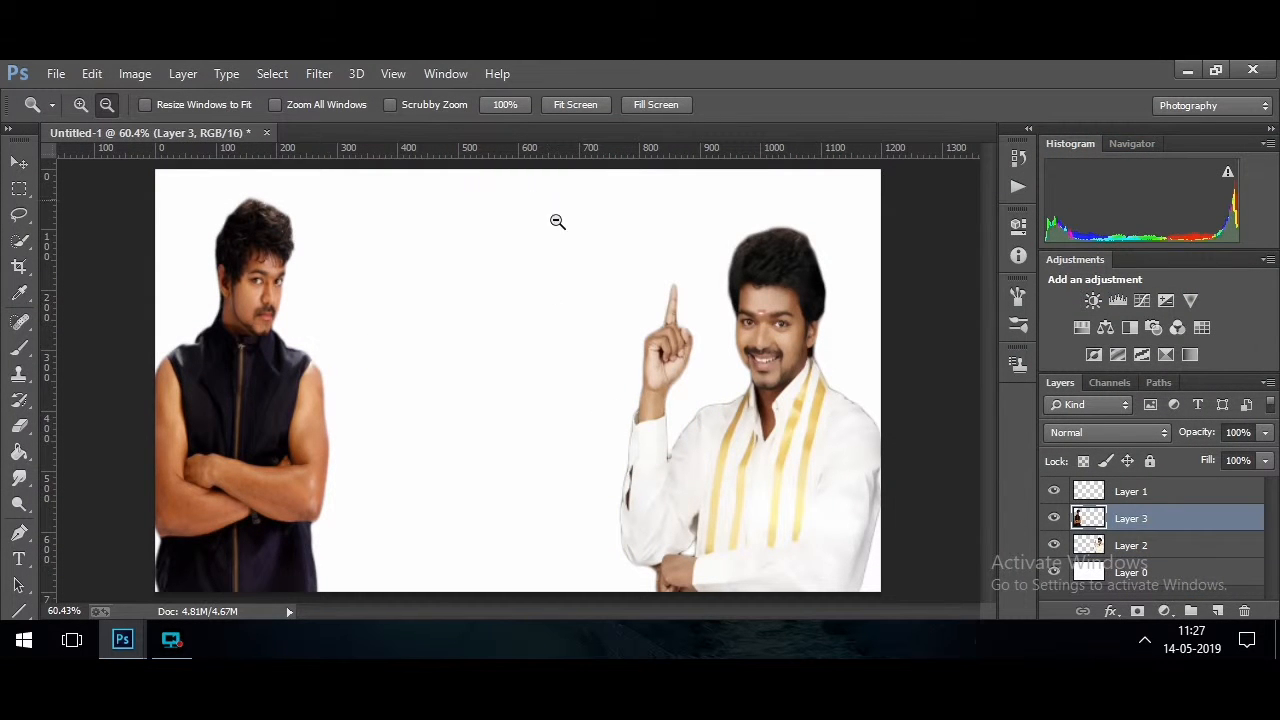
click(319, 73)
mouse_move(520, 588)
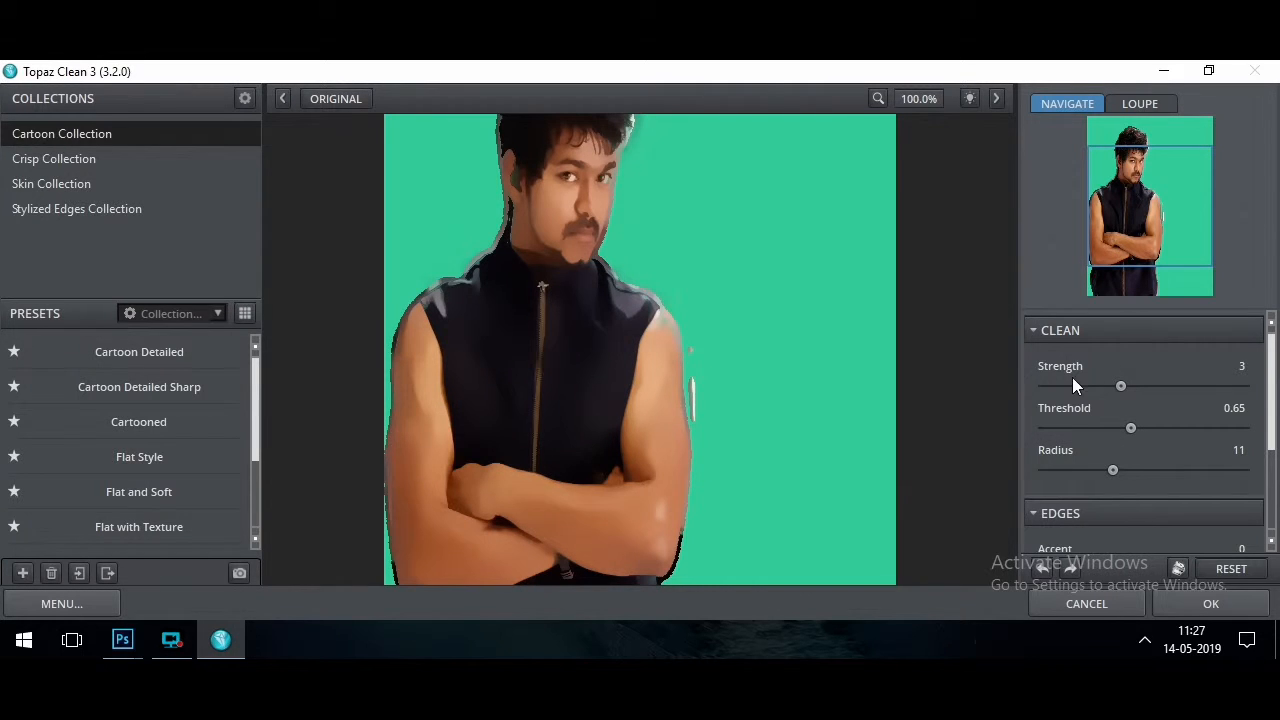
drag(1045, 383, 1064, 385)
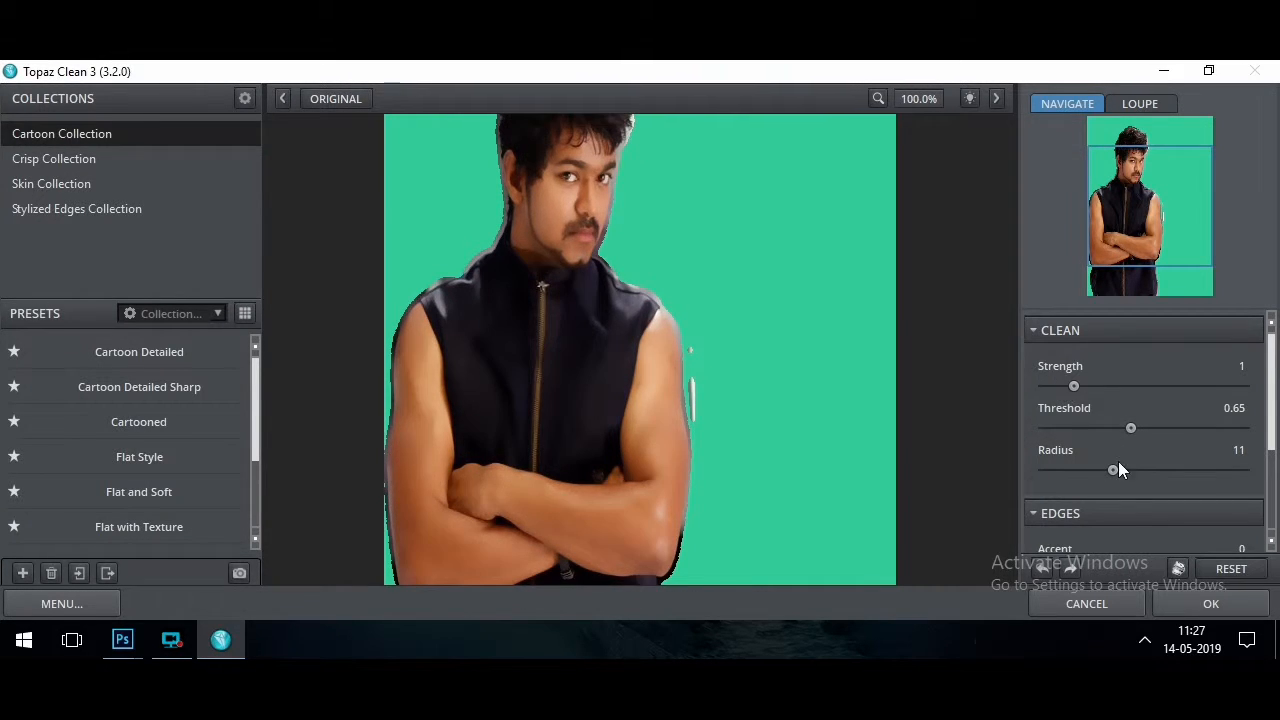
click(1185, 601)
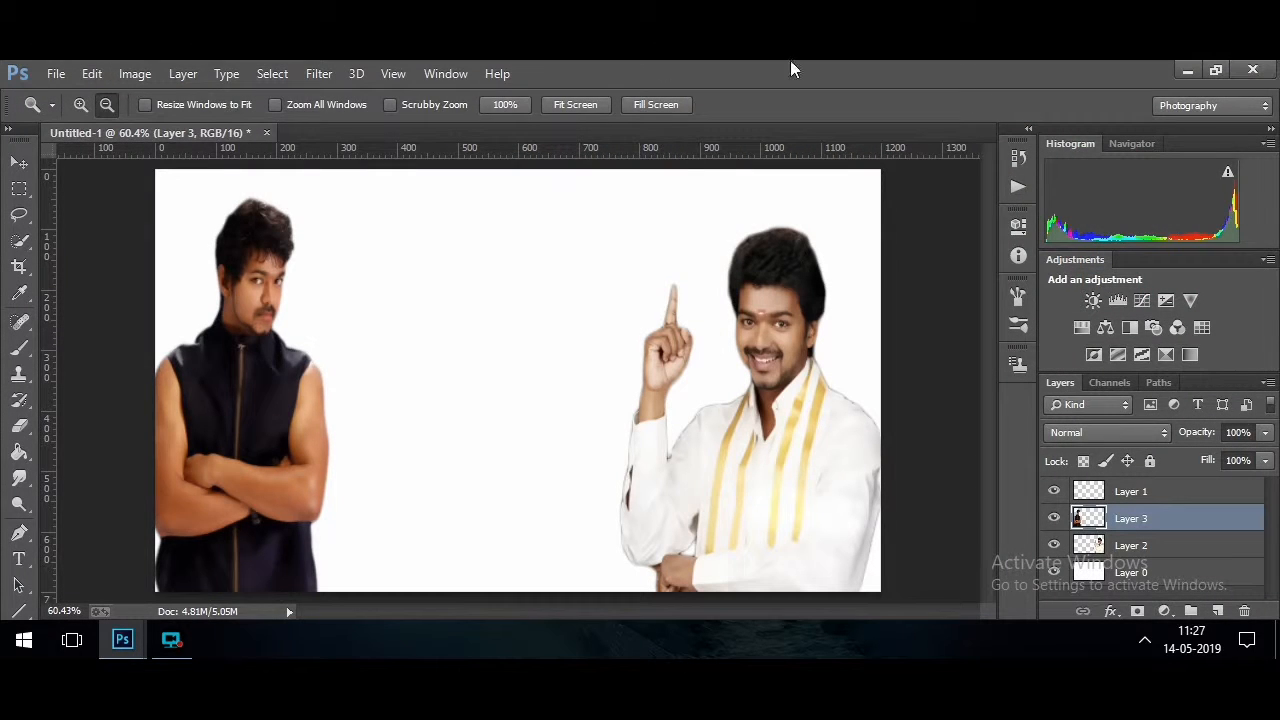
Add a linear black-to-white Gradient Overlay to Layer 0 with an angle of -49° and a scale of 150%
double_click(1140, 545)
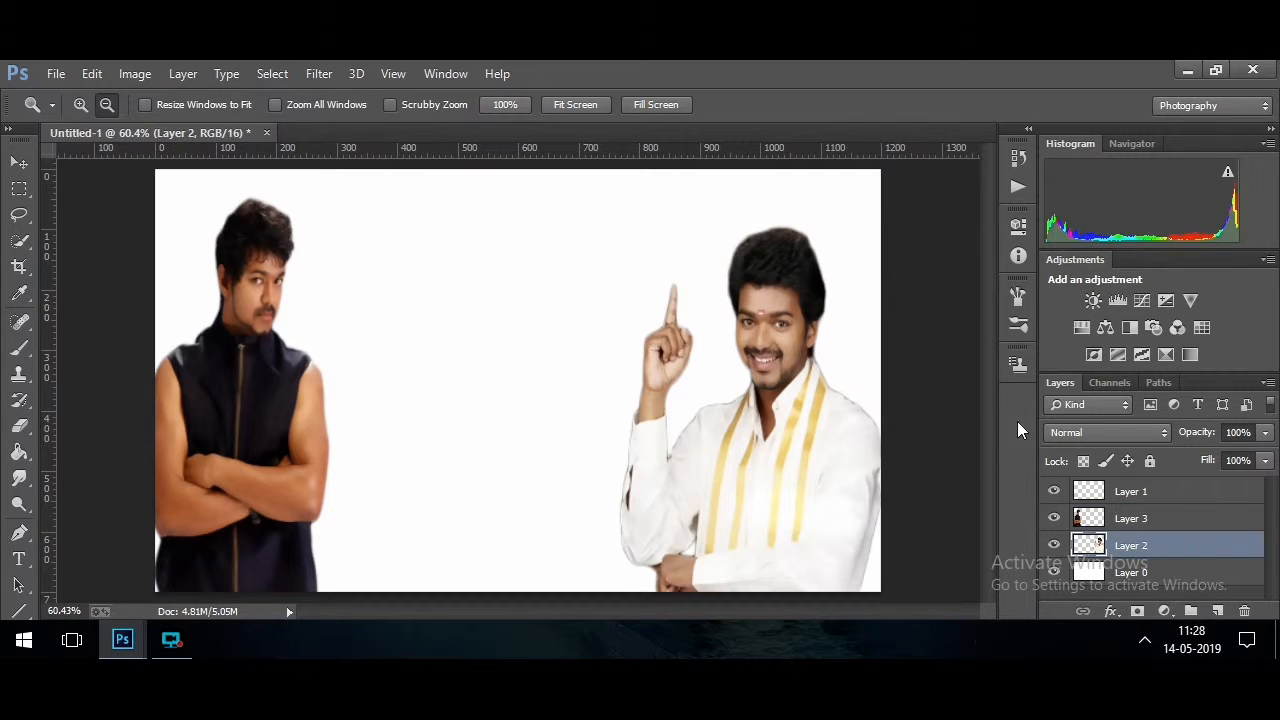
click(1180, 577)
double_click(1180, 577)
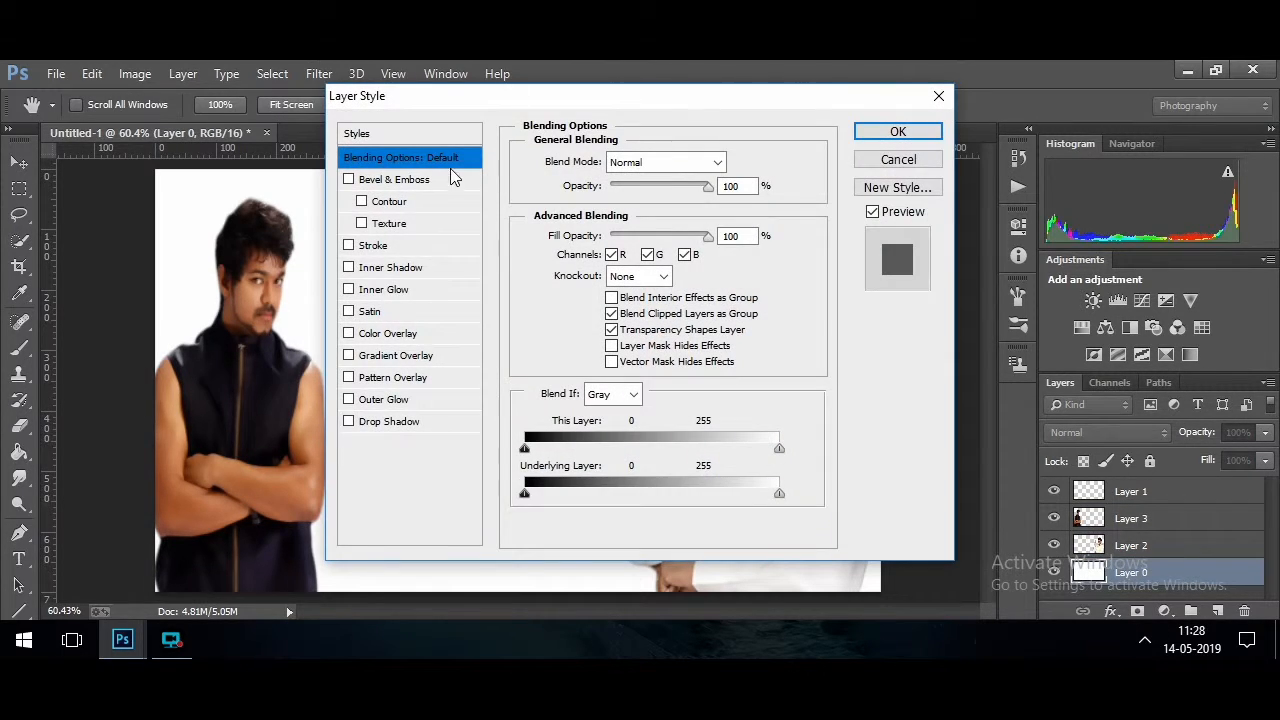
click(386, 358)
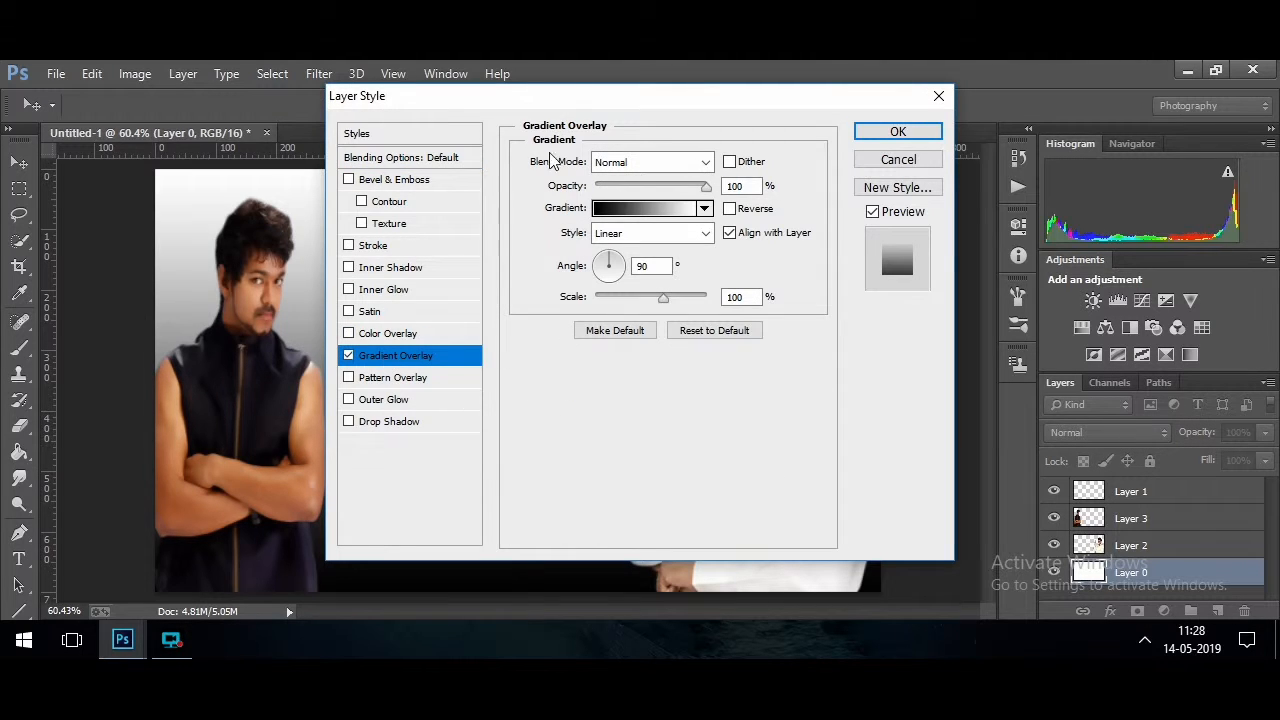
drag(620, 110, 957, 87)
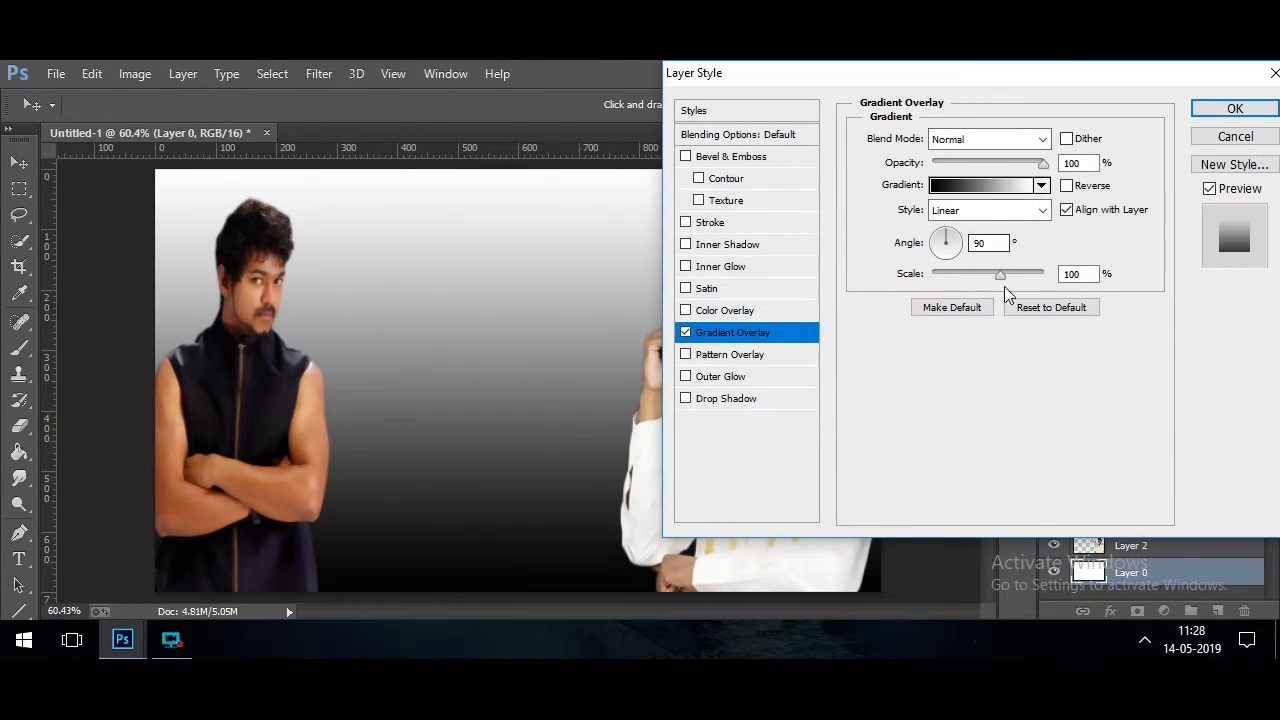
drag(1002, 278, 1045, 275)
mouse_move(960, 245)
mouse_down()
mouse_move(971, 249)
mouse_move(955, 257)
mouse_up()
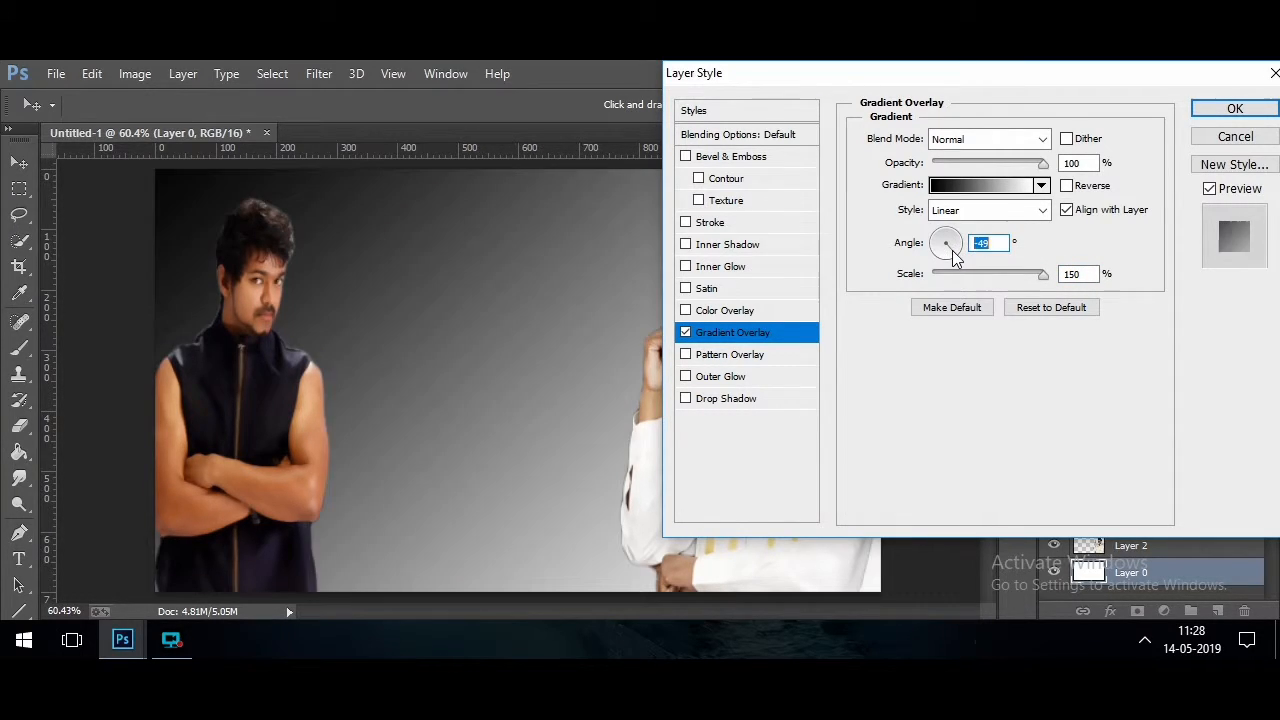
click(1235, 108)
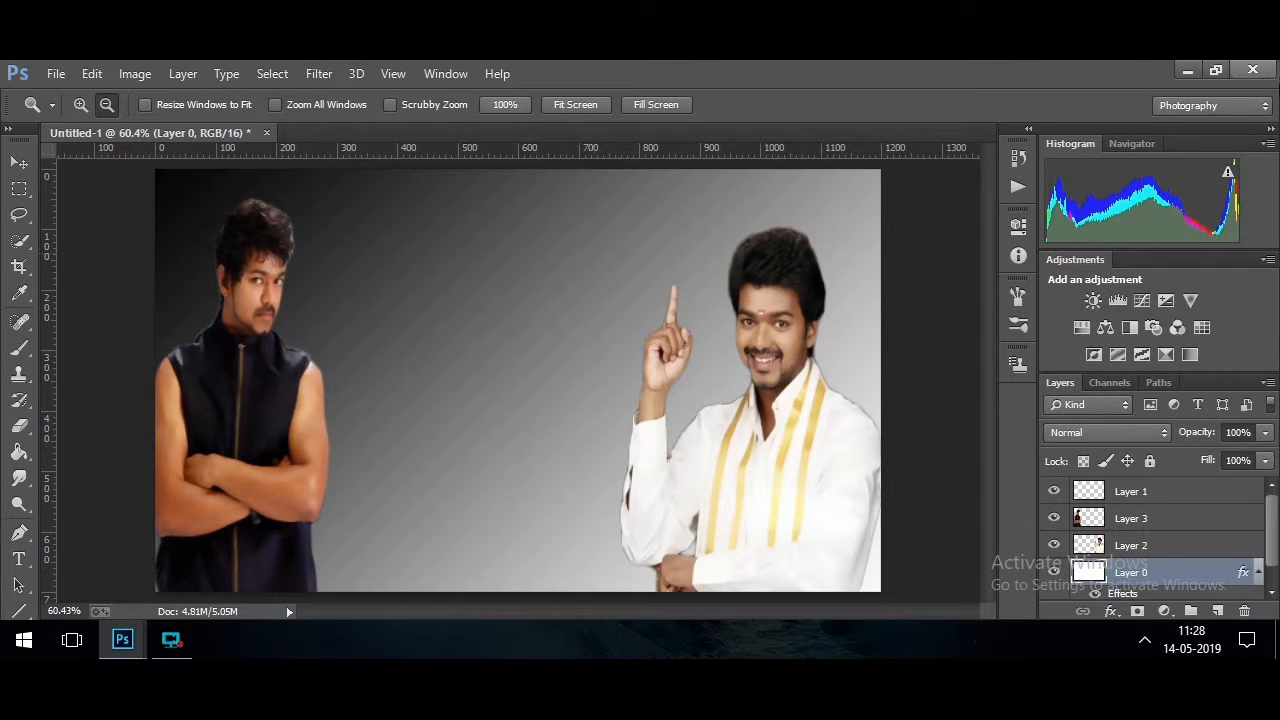
Add a white Stroke of 8 px around the man in white on Layer 2
click(1131, 545)
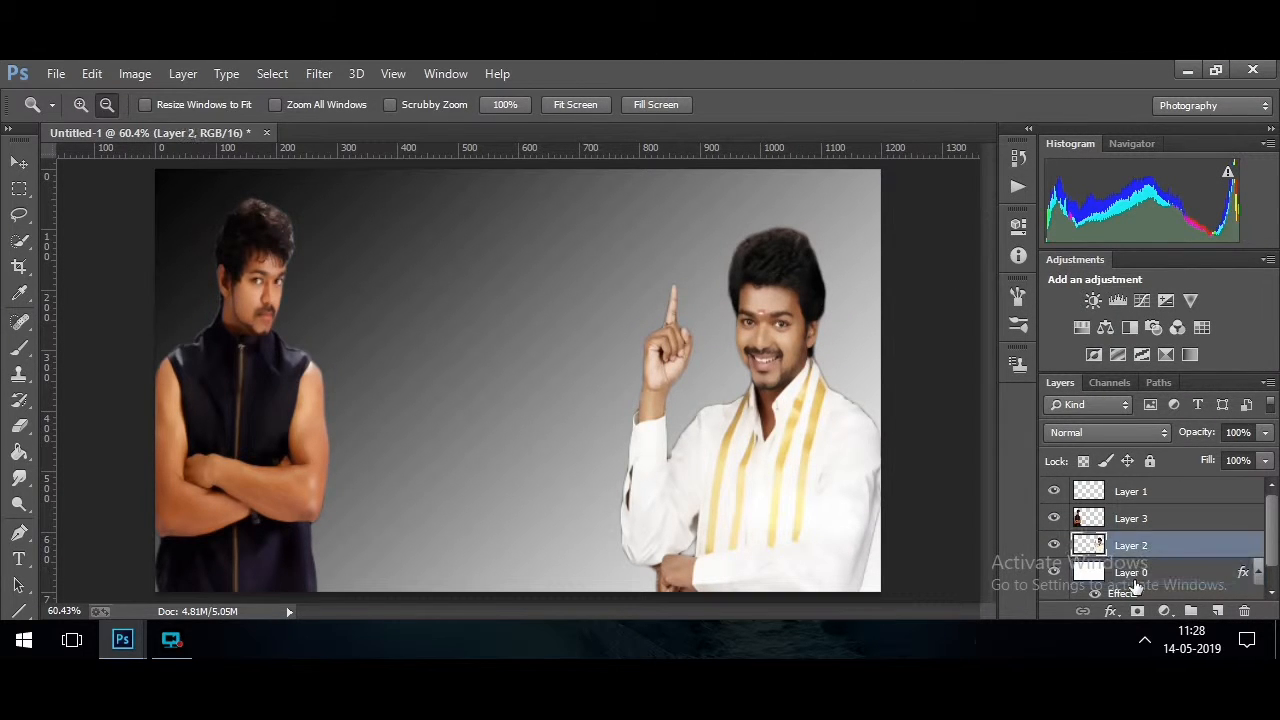
click(1110, 610)
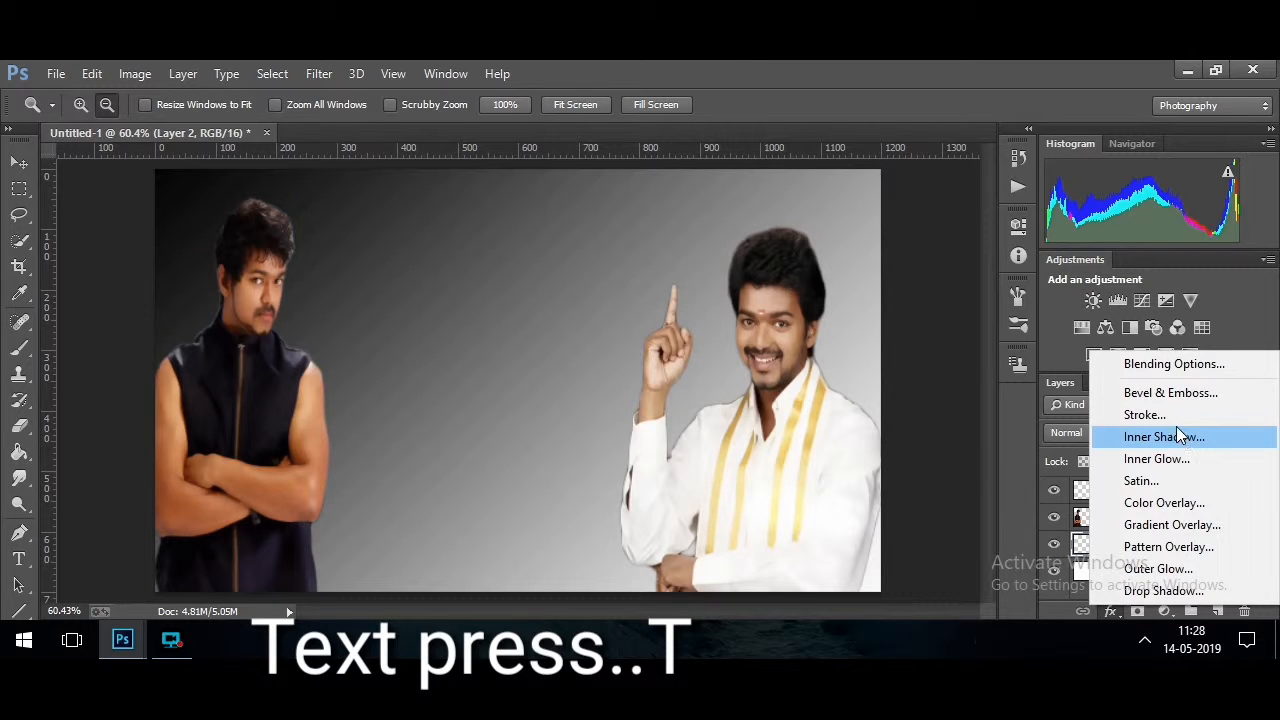
click(1135, 416)
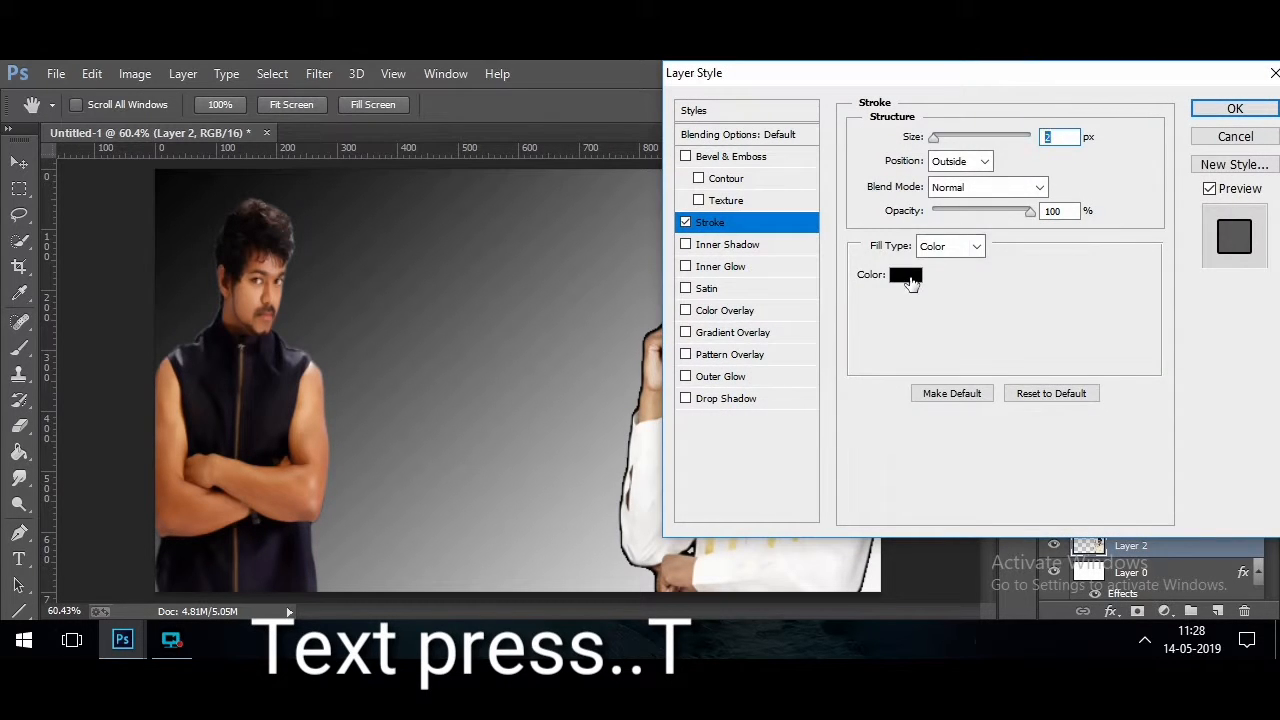
click(910, 278)
click(788, 252)
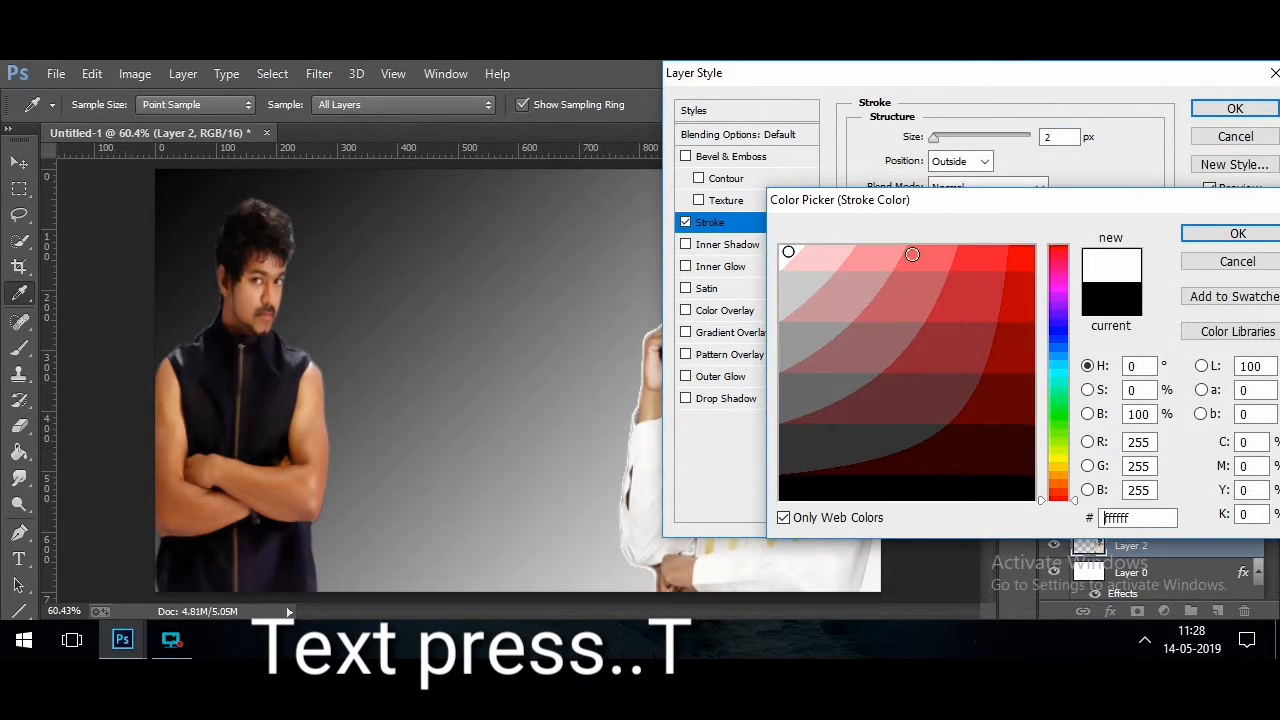
click(1208, 234)
click(977, 139)
text(8)
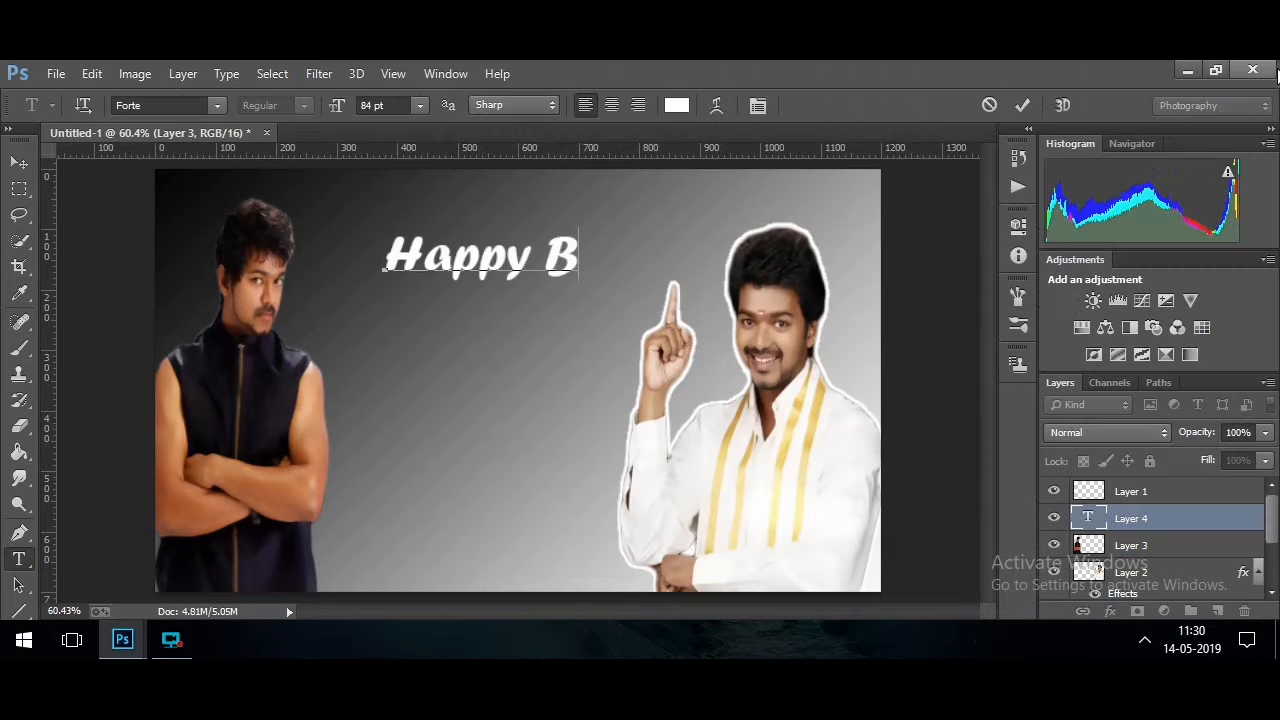
Write the text "Happy Birthday" between the two men and set it in Magneto at 78 pt
text(irt)
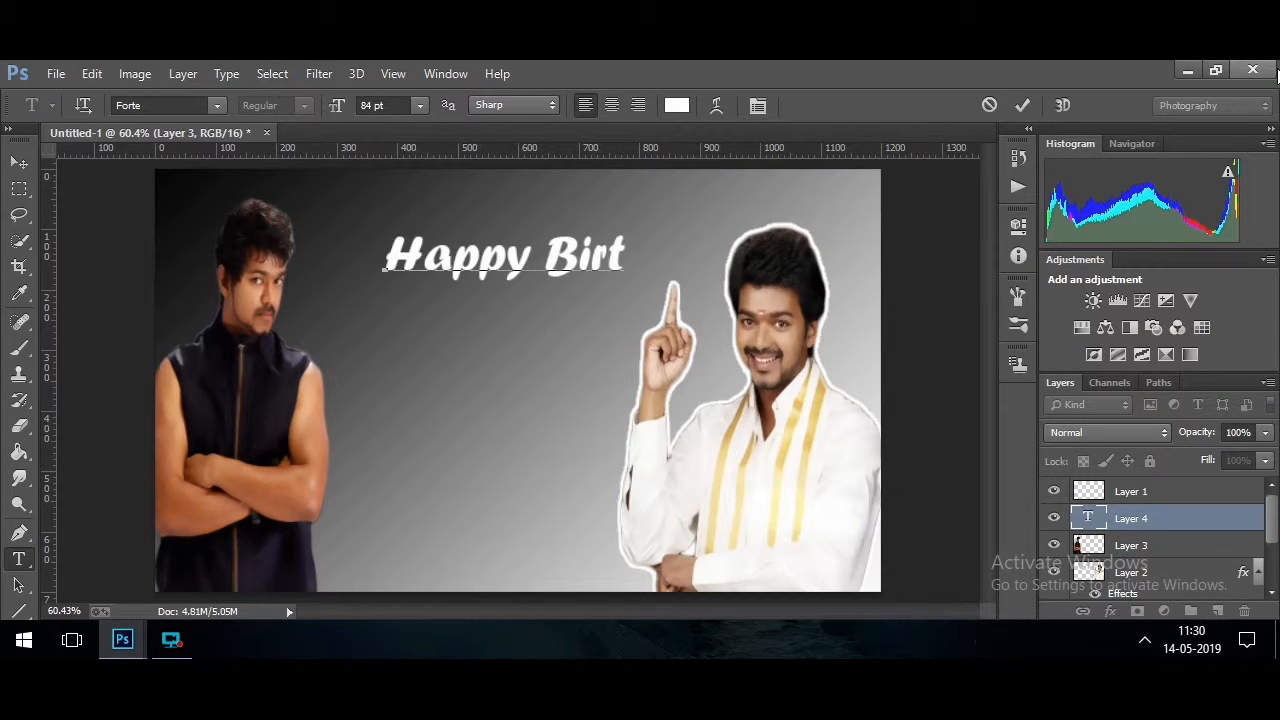
text(hday)
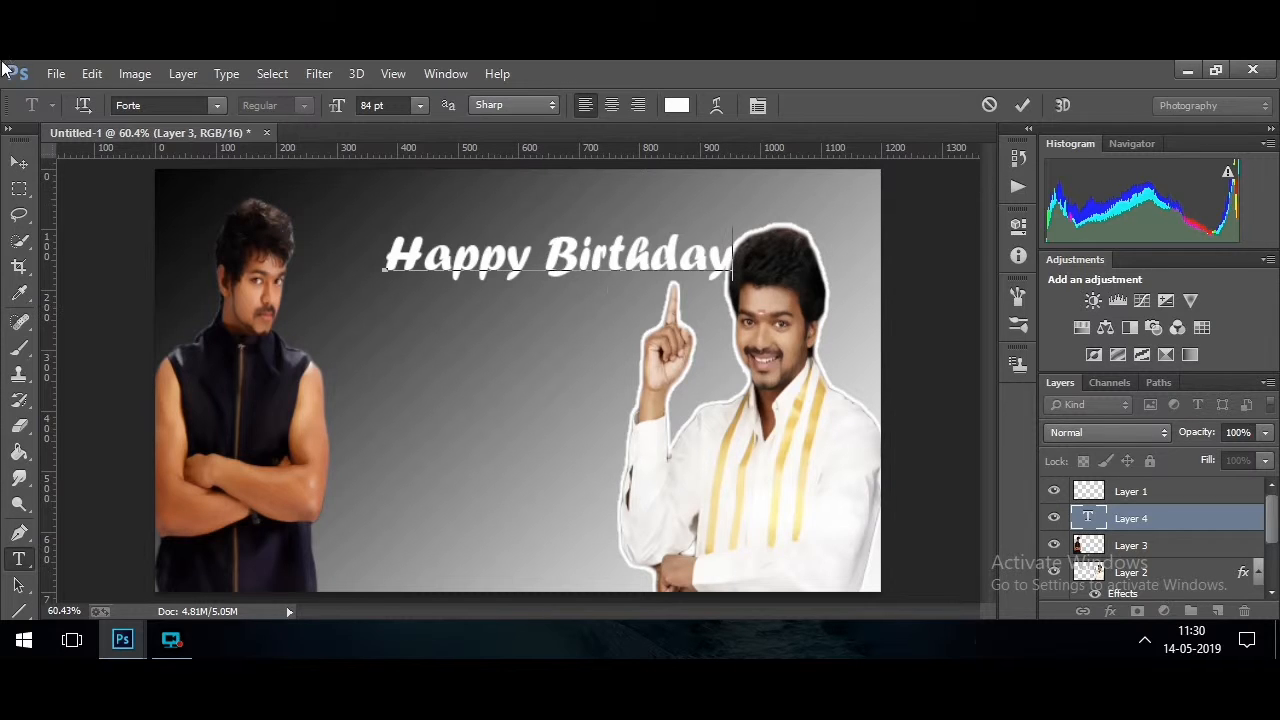
drag(735, 256, 358, 262)
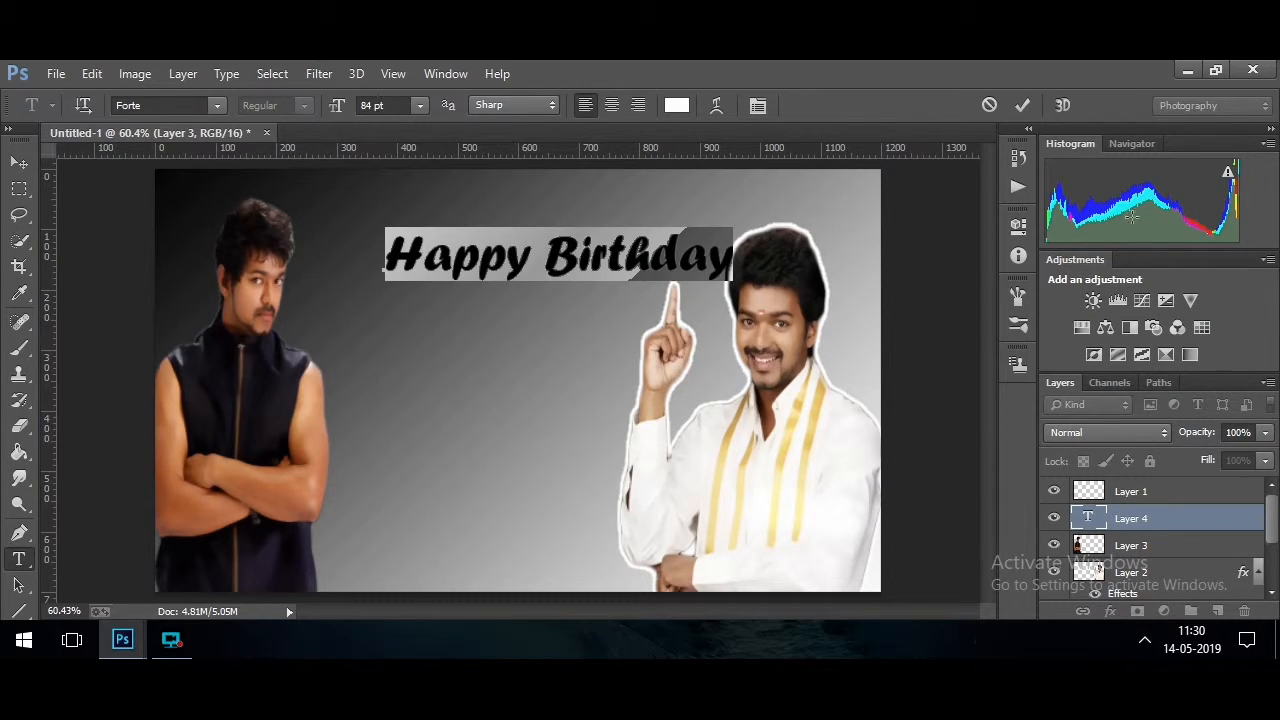
click(418, 106)
click(413, 443)
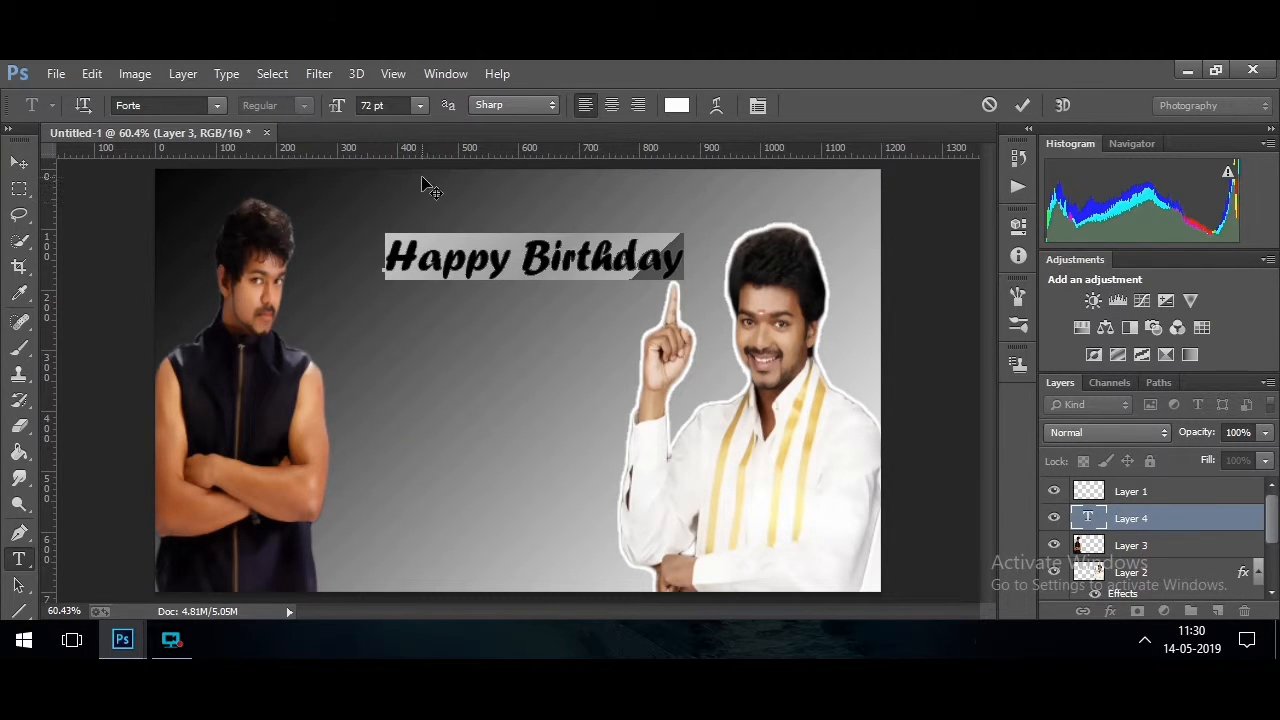
click(421, 107)
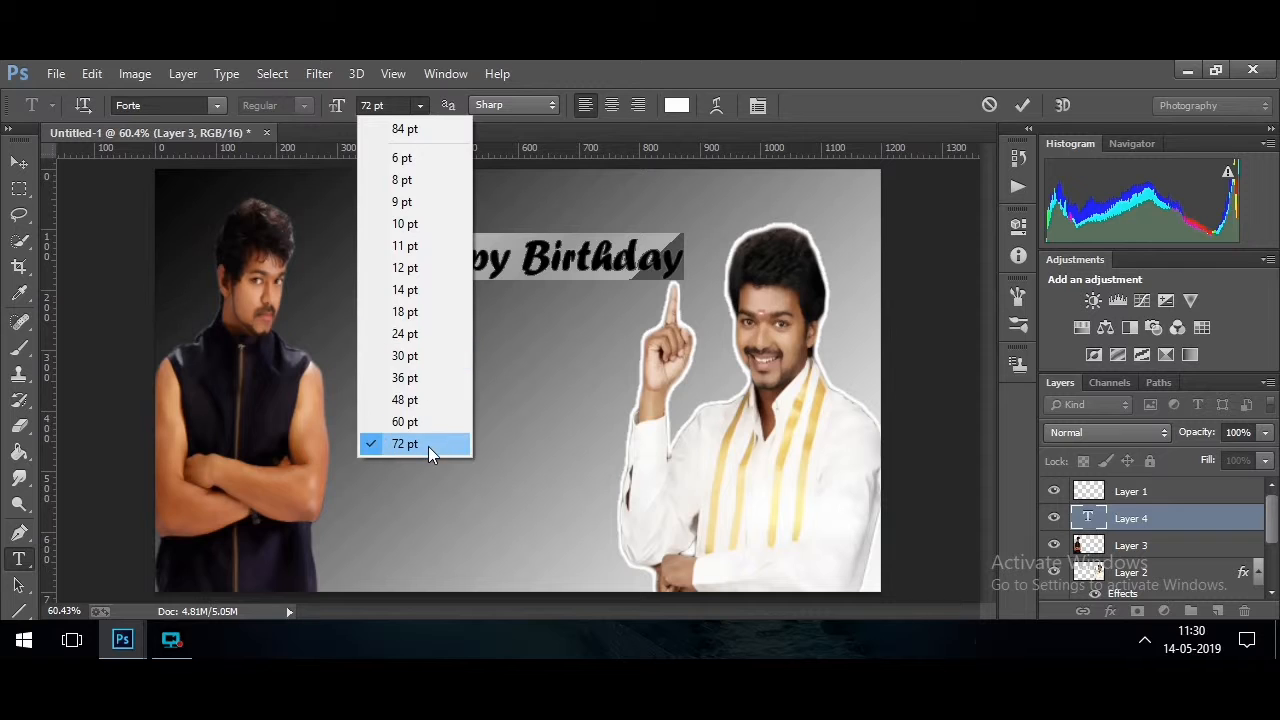
click(428, 443)
click(387, 97)
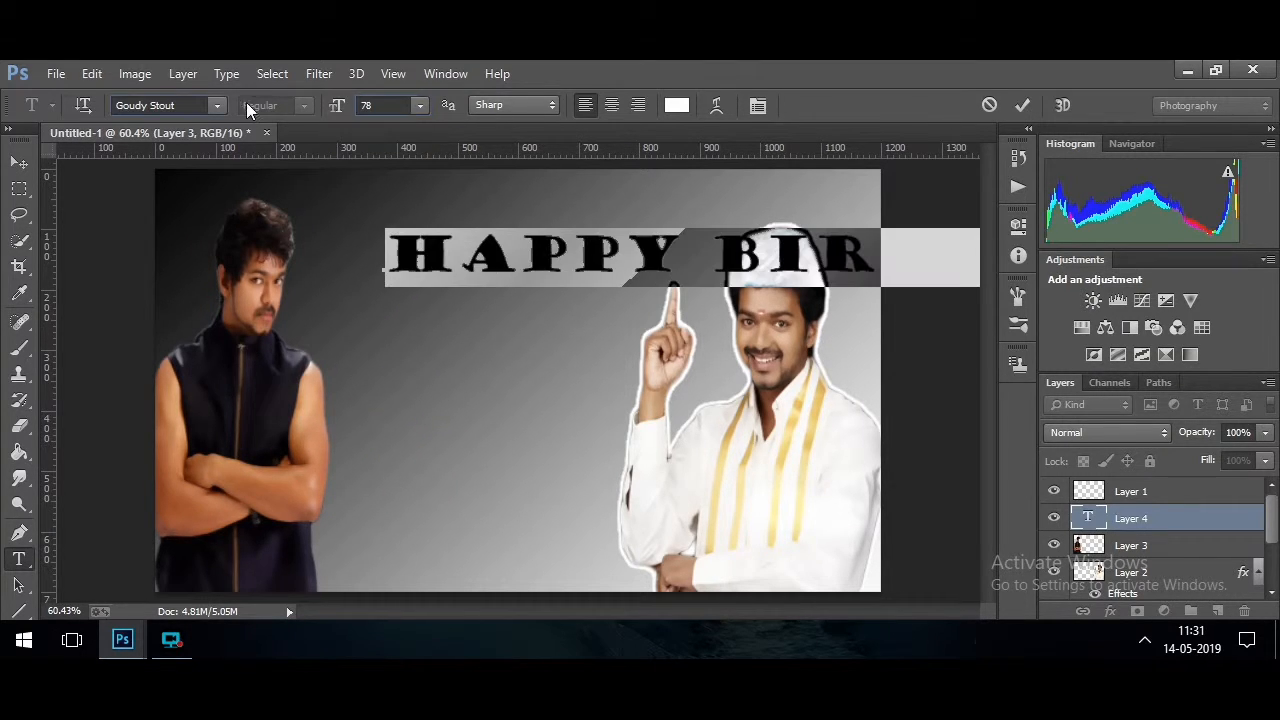
click(217, 105)
click(372, 523)
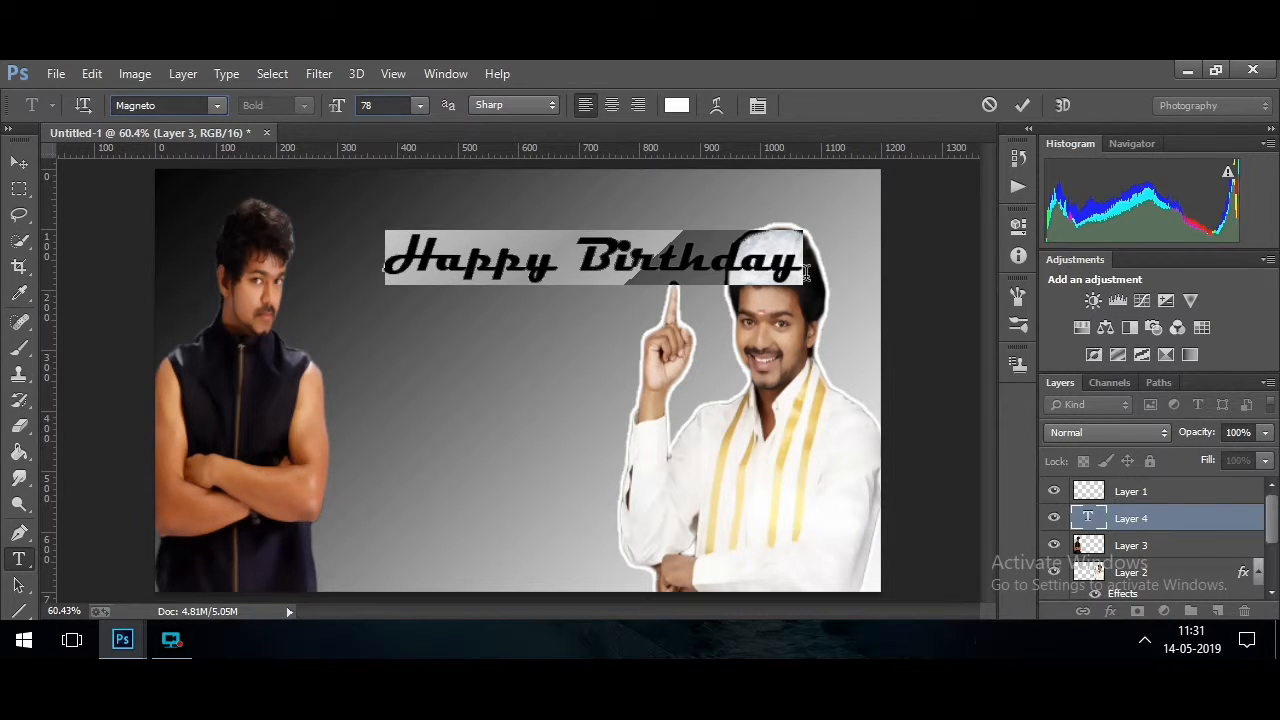
Color the "Happy Birthday" text red (#ff0000) and move it left and slightly up into the gap between the men's heads
click(677, 106)
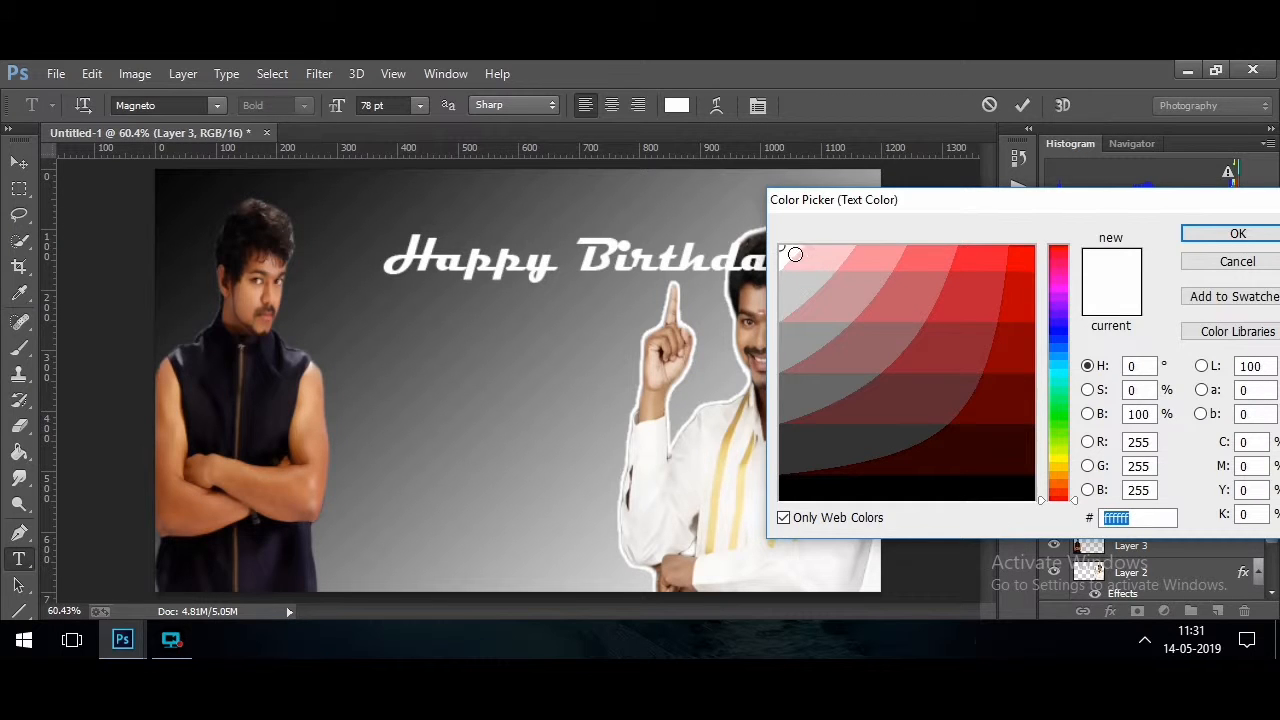
click(1021, 266)
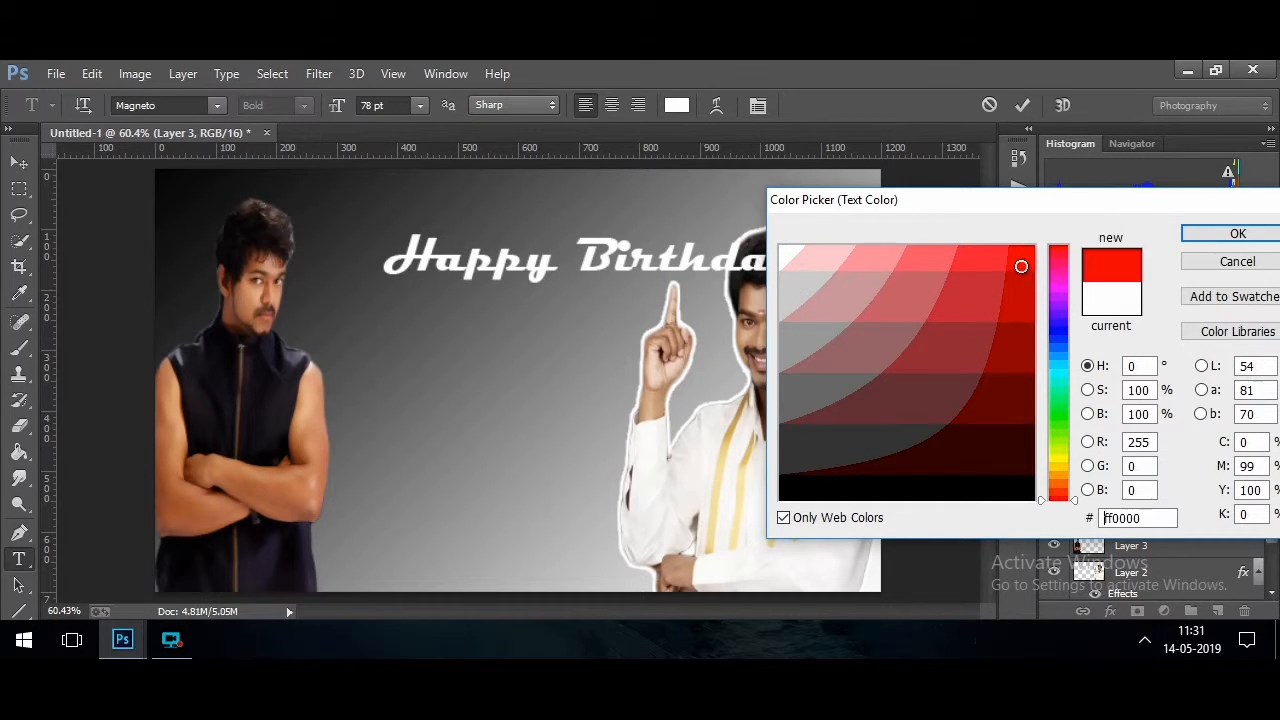
click(1233, 236)
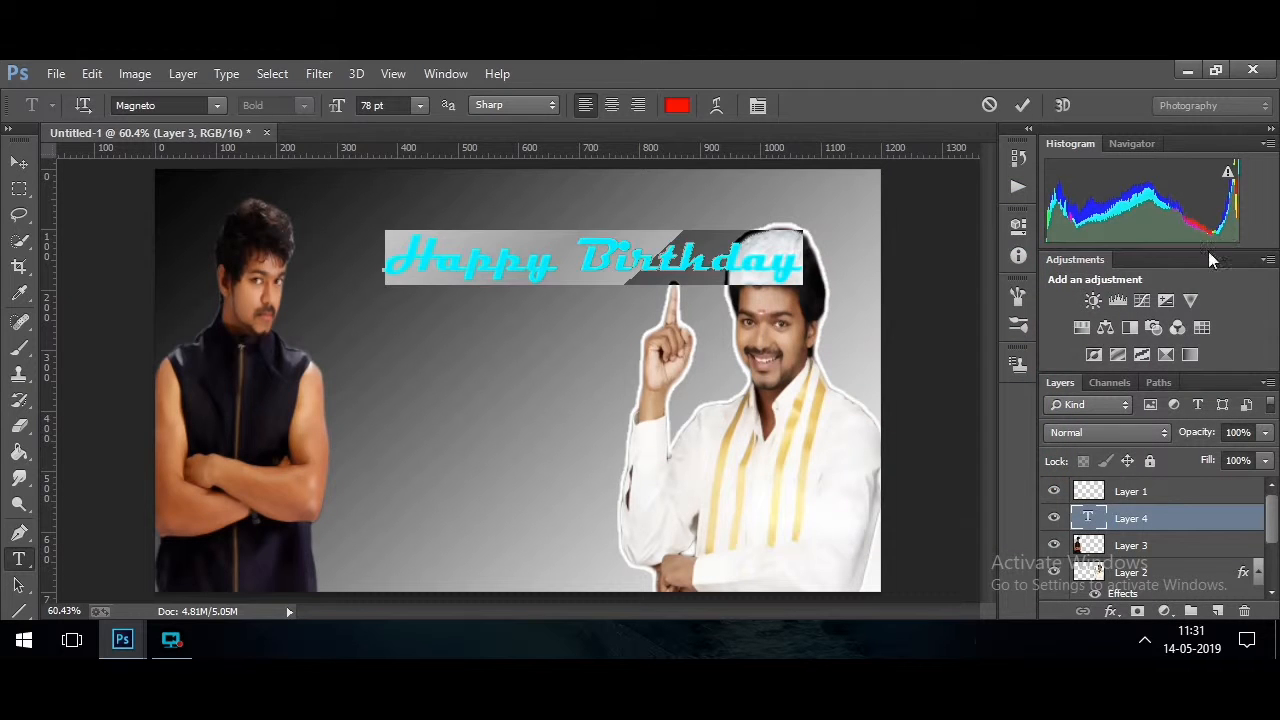
click(1176, 517)
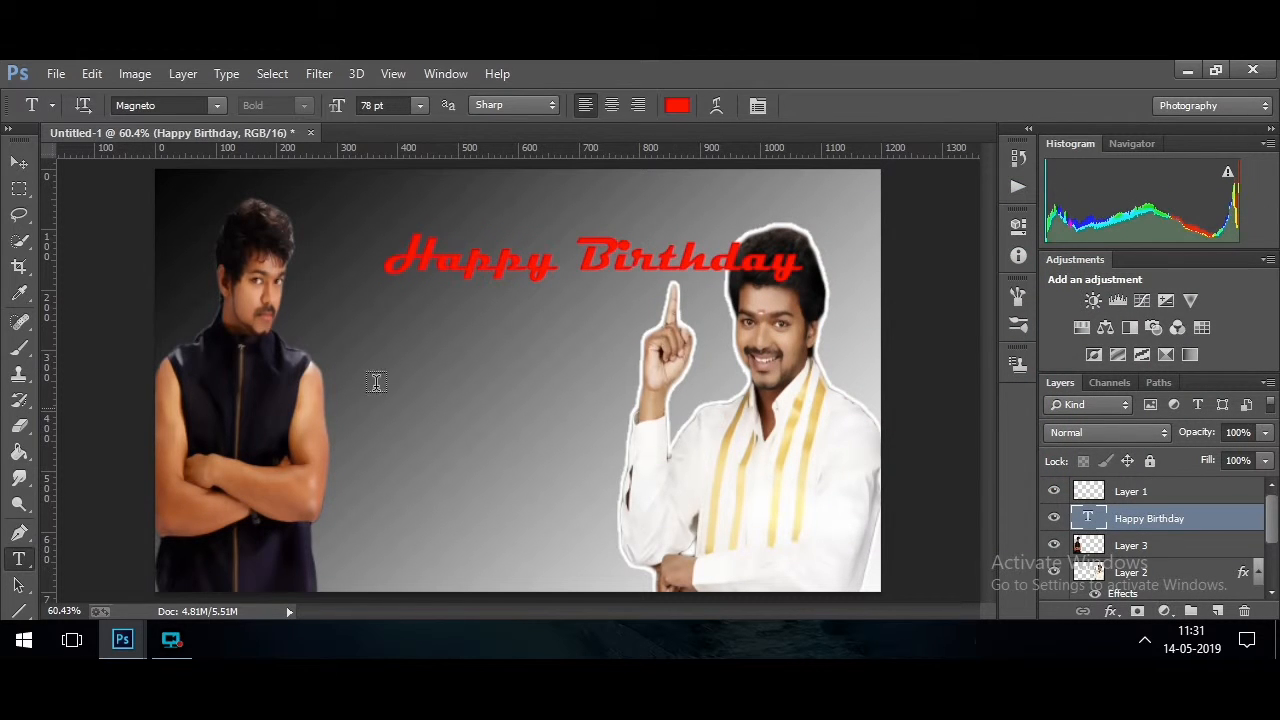
key(v)
drag(545, 260, 465, 249)
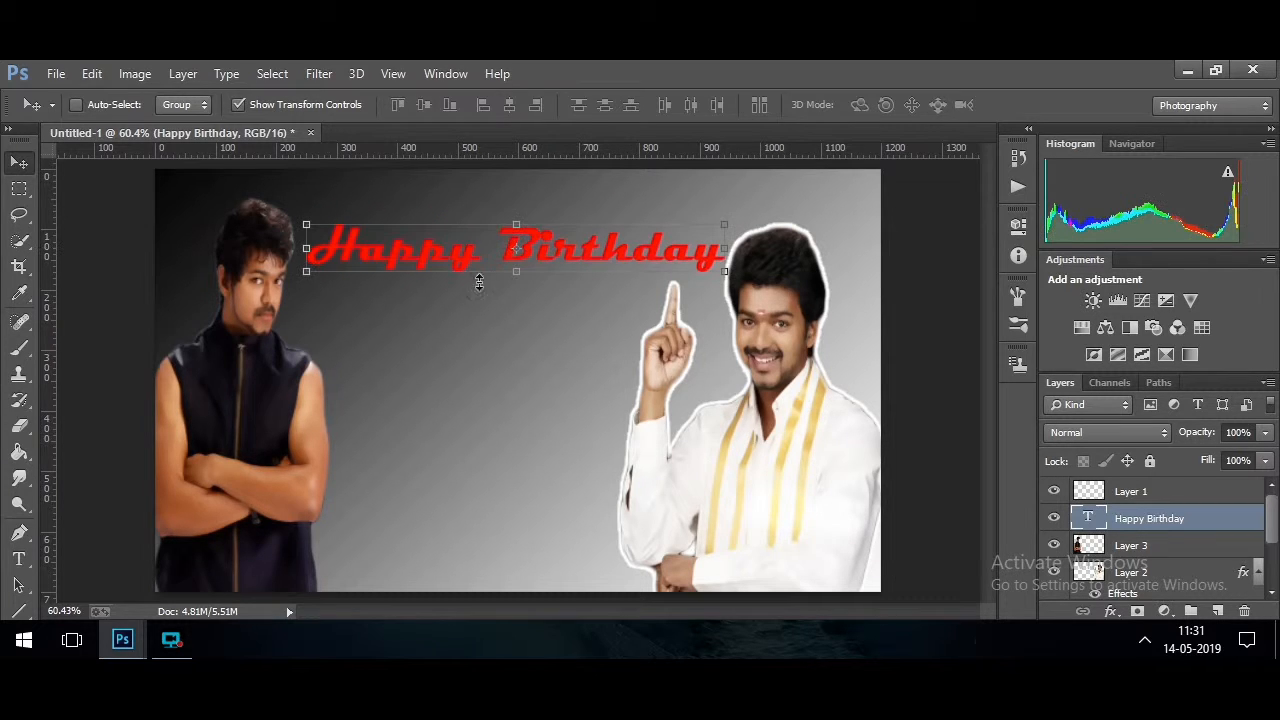
Add a separate text layer reading "illayathalabathy" below the "Happy Birthday" text
key(t)
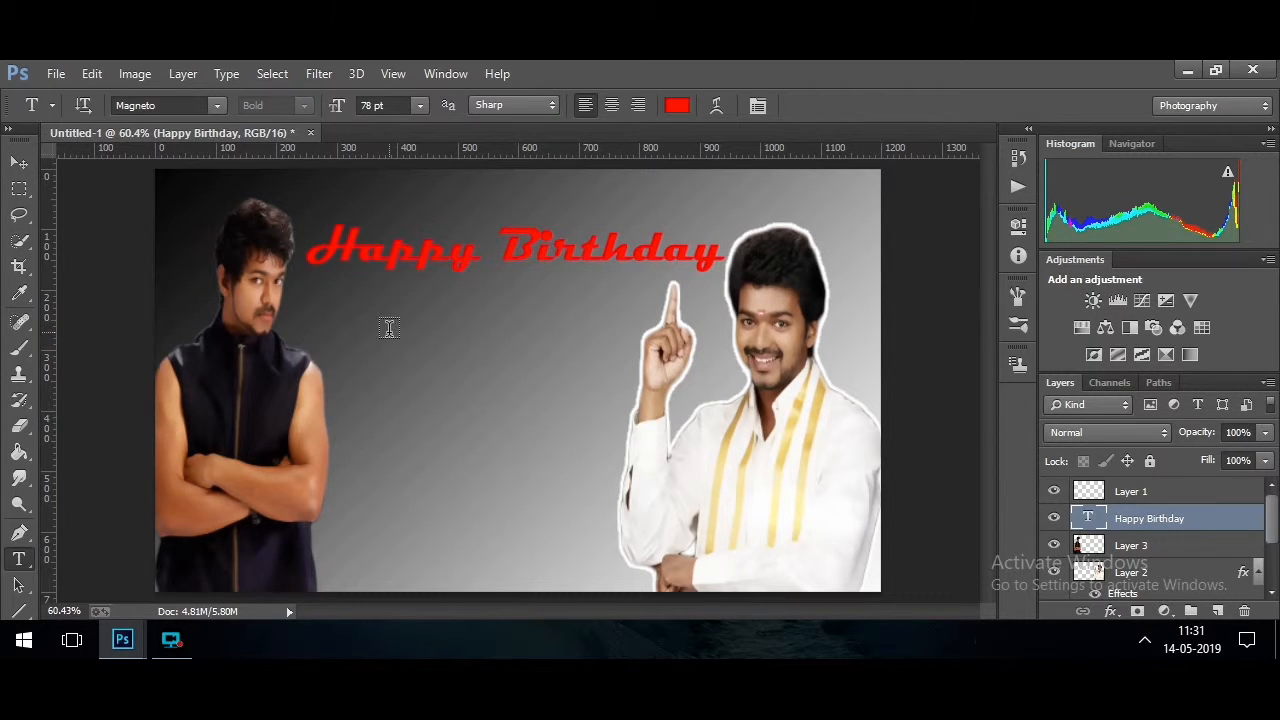
click(389, 330)
text(ill)
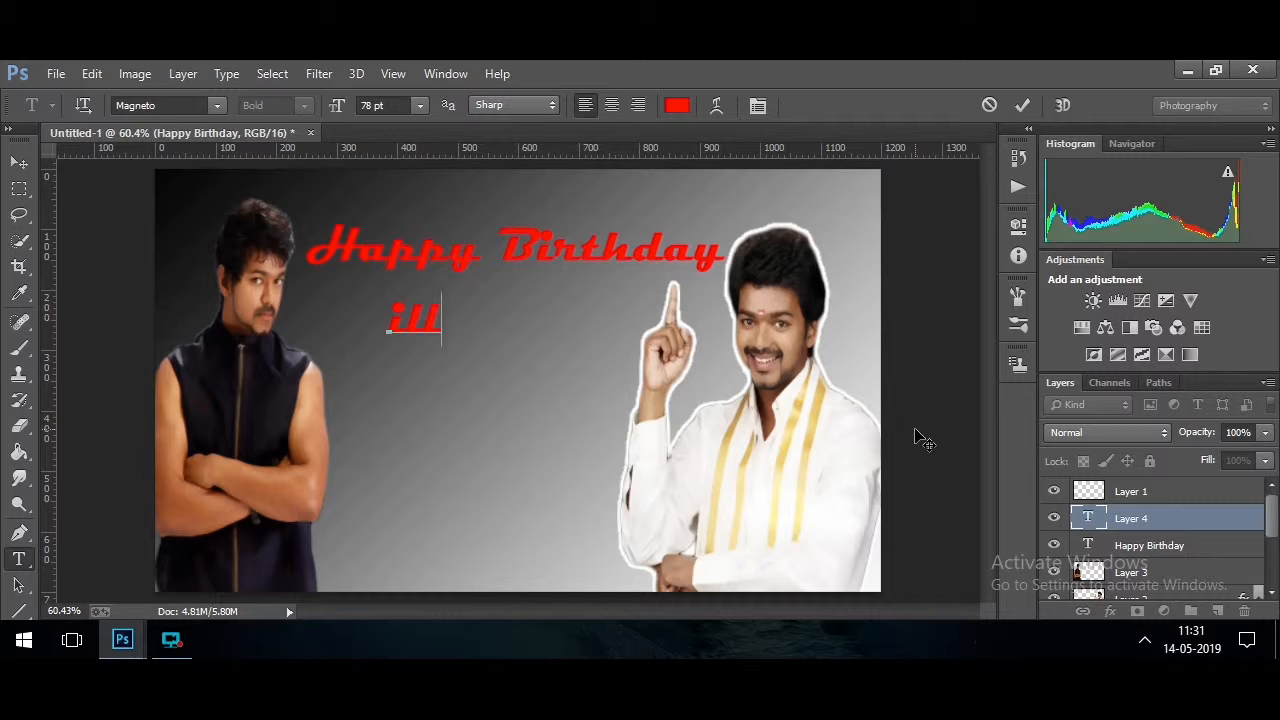
text(ayathalabath)
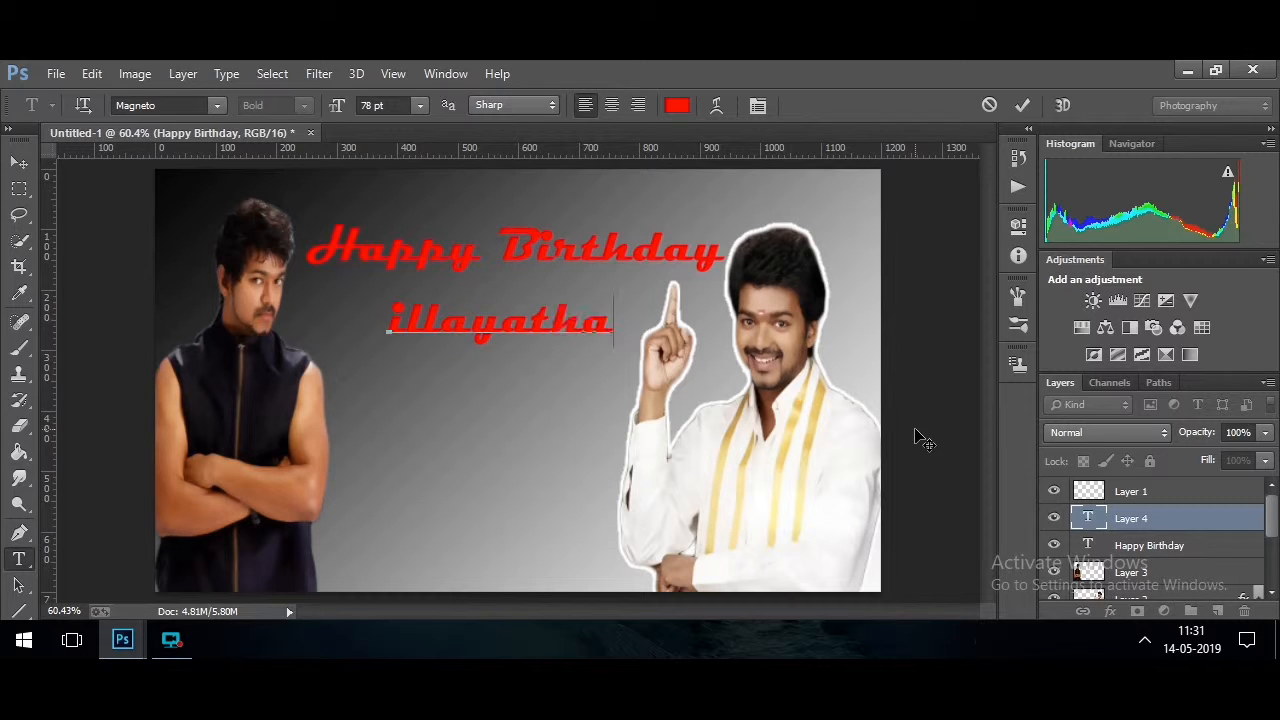
text(i)
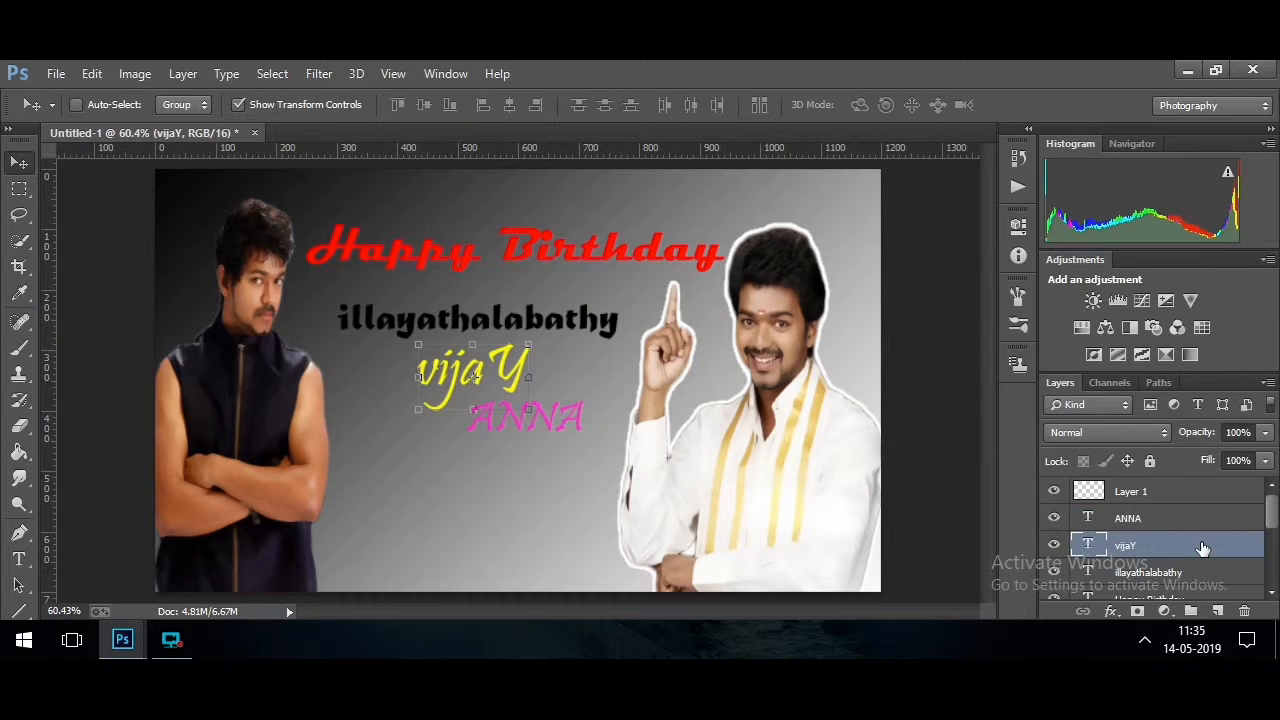
Add a red (#ff0000) Stroke of 4 px to the vijaY text layer
double_click(1203, 548)
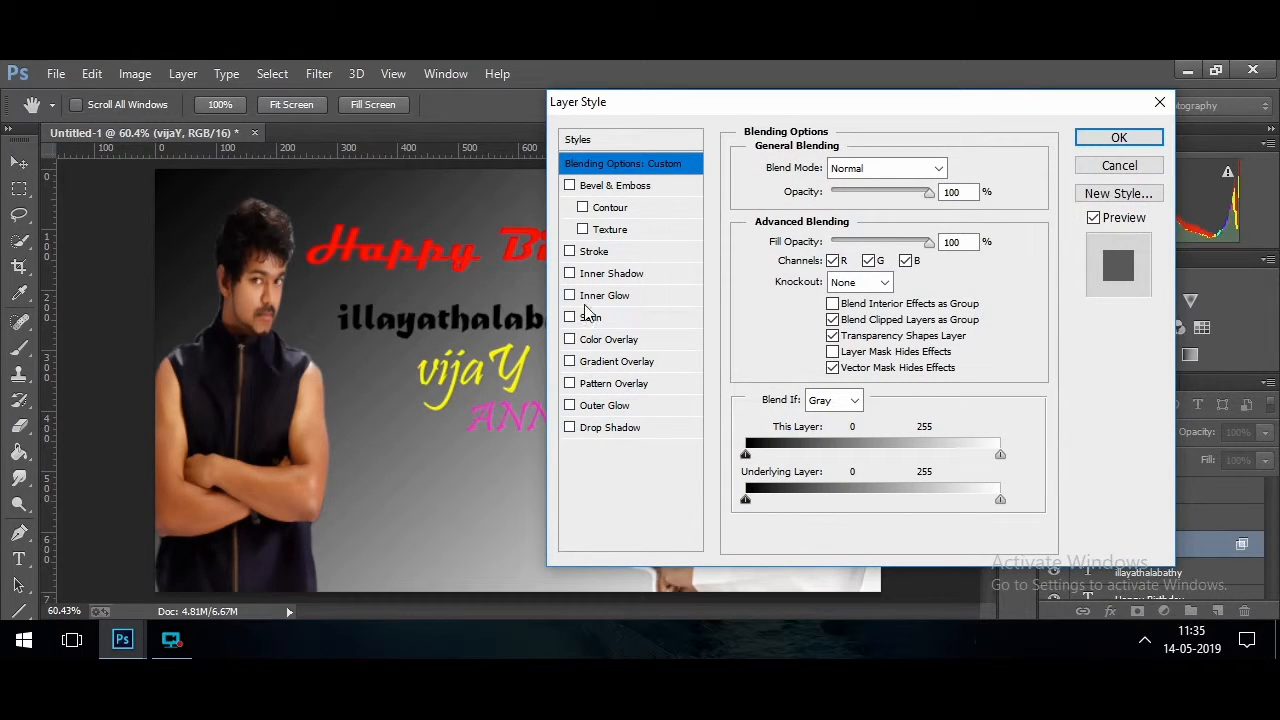
click(569, 251)
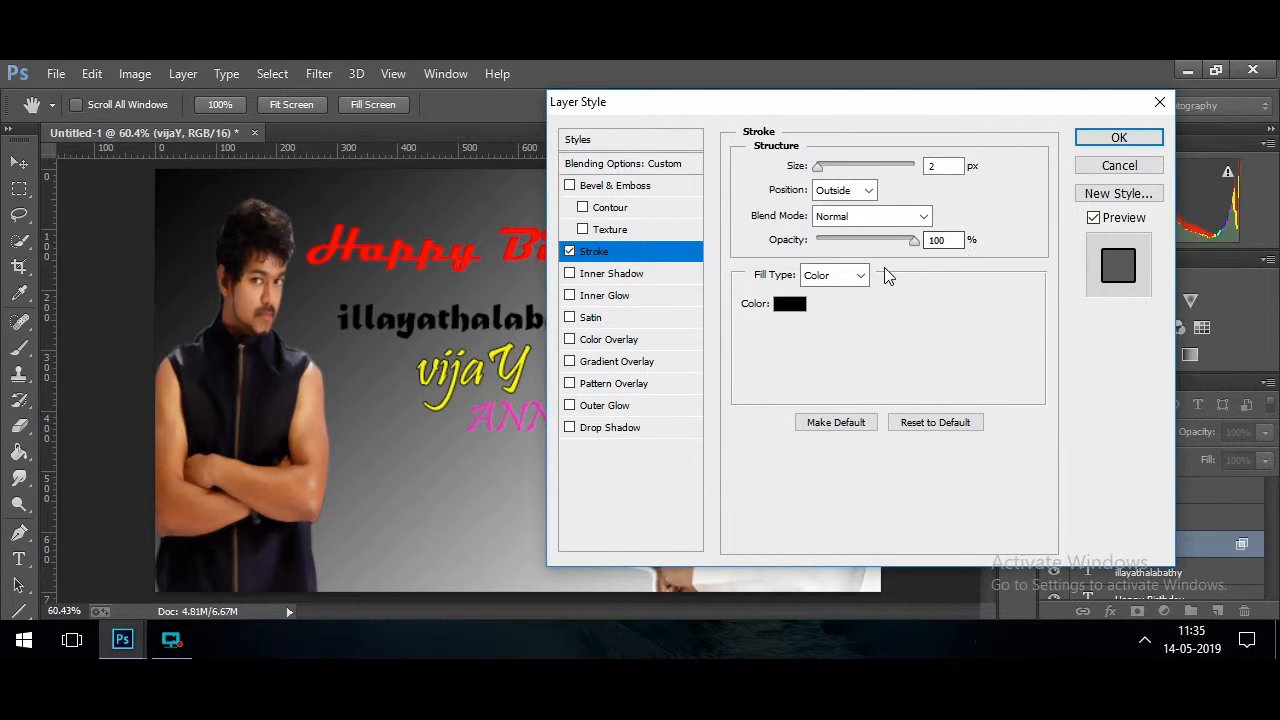
click(807, 305)
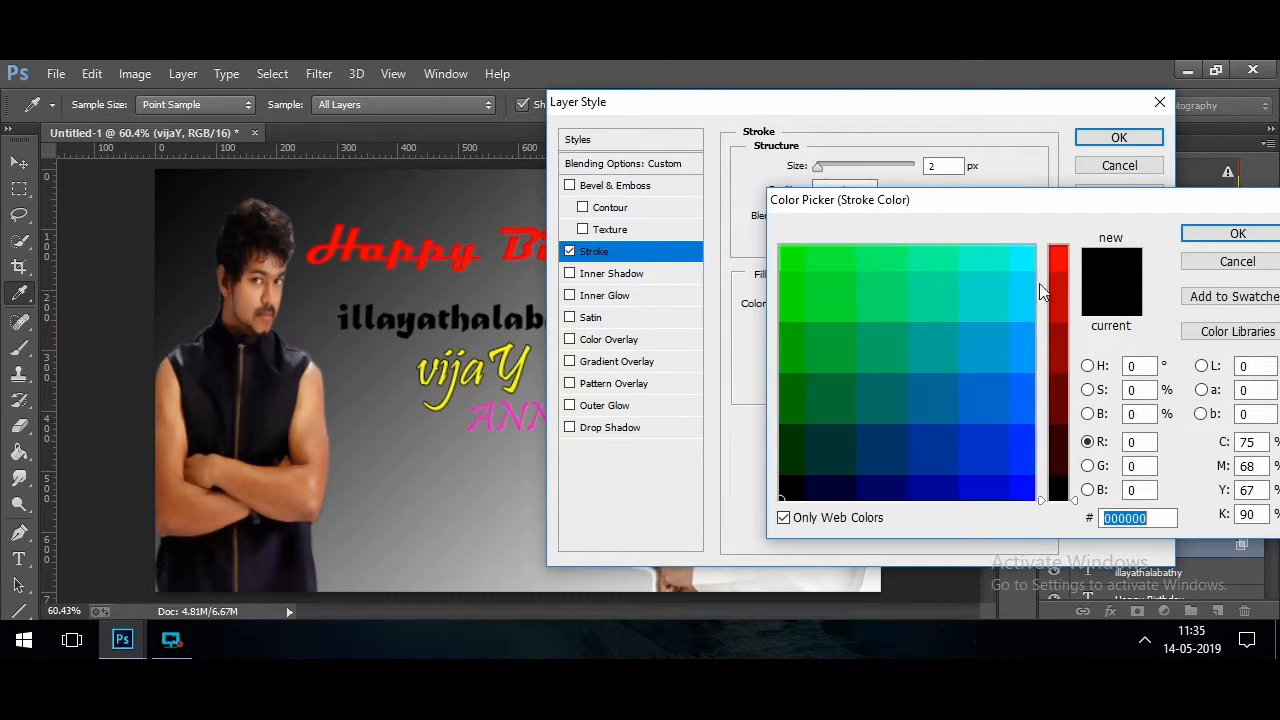
click(1057, 258)
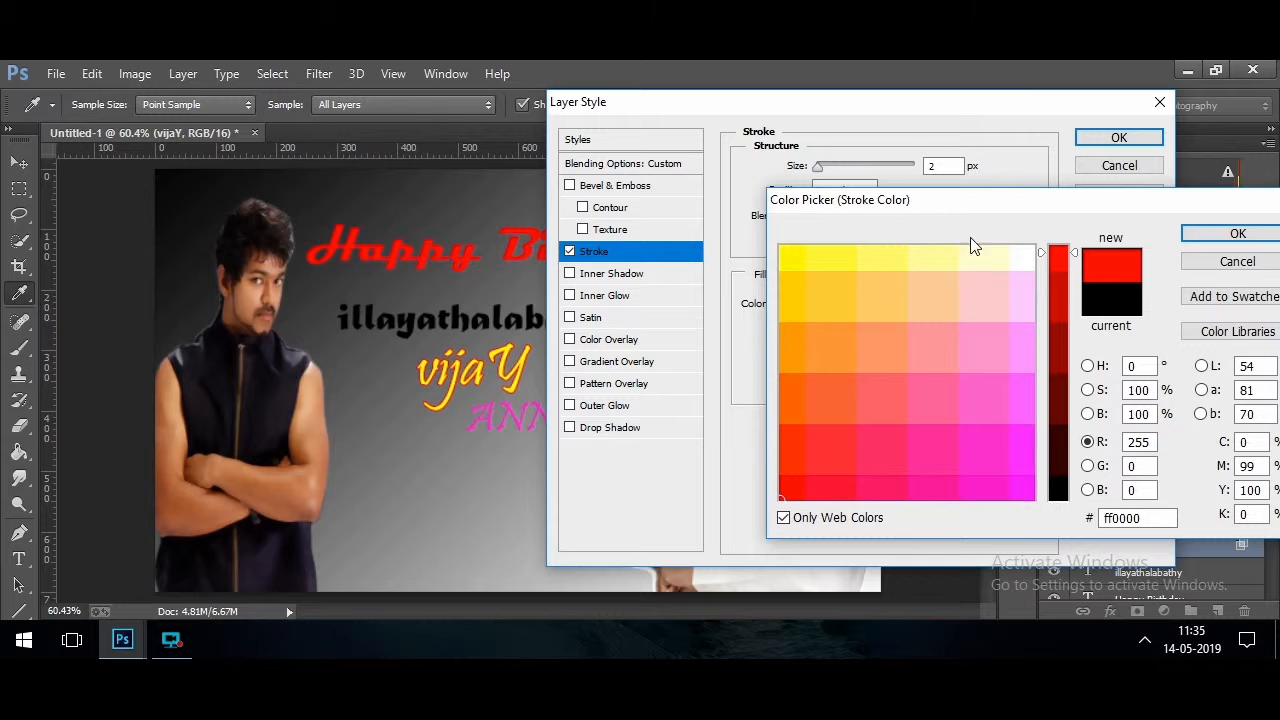
click(1205, 233)
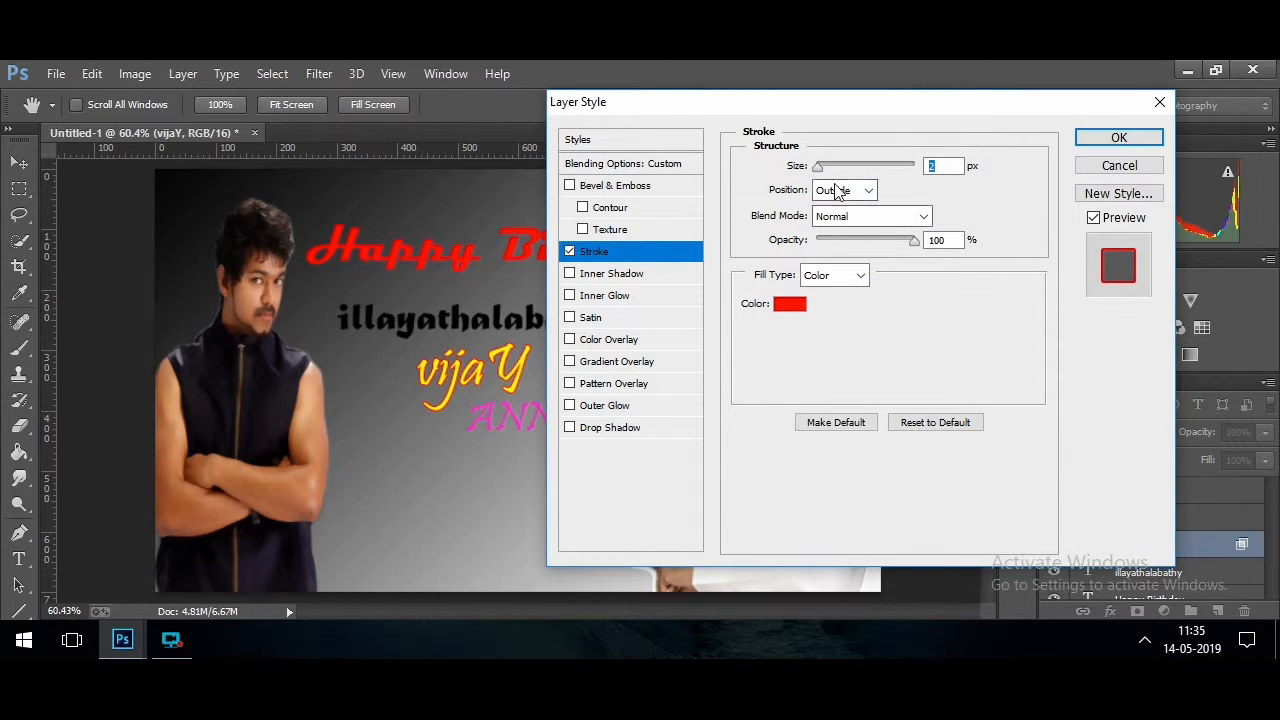
drag(818, 167, 822, 172)
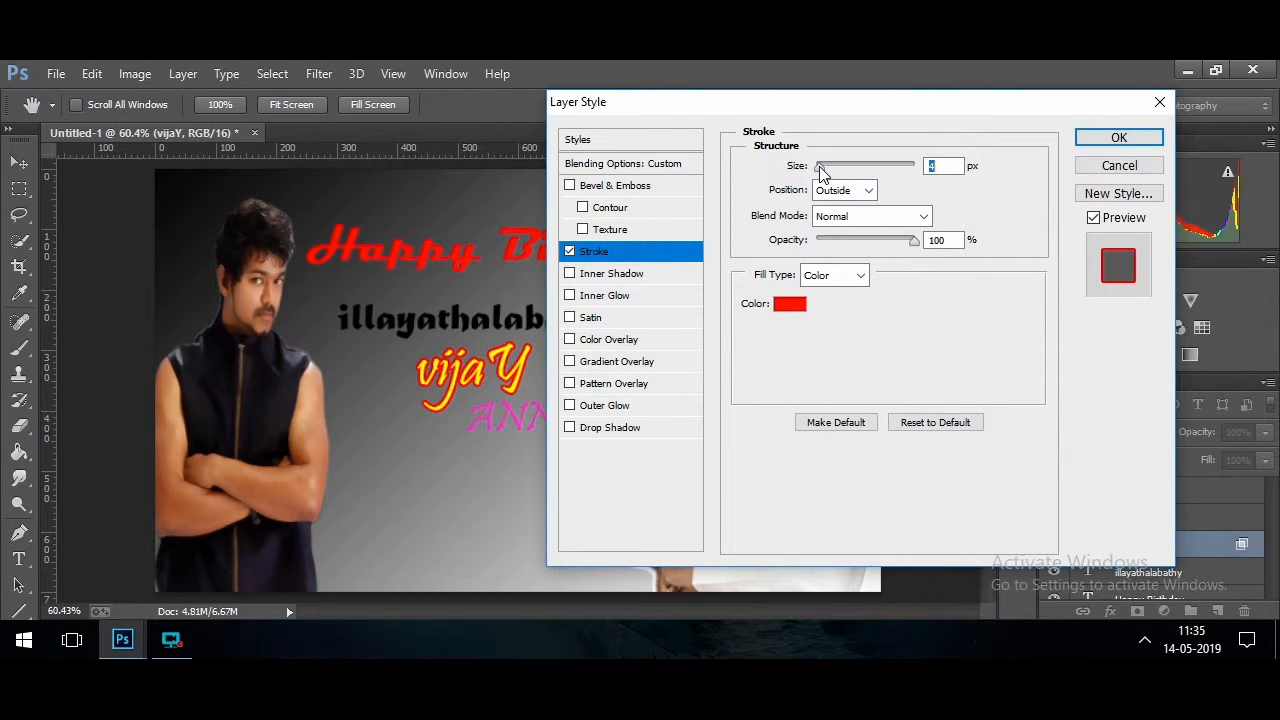
click(1119, 137)
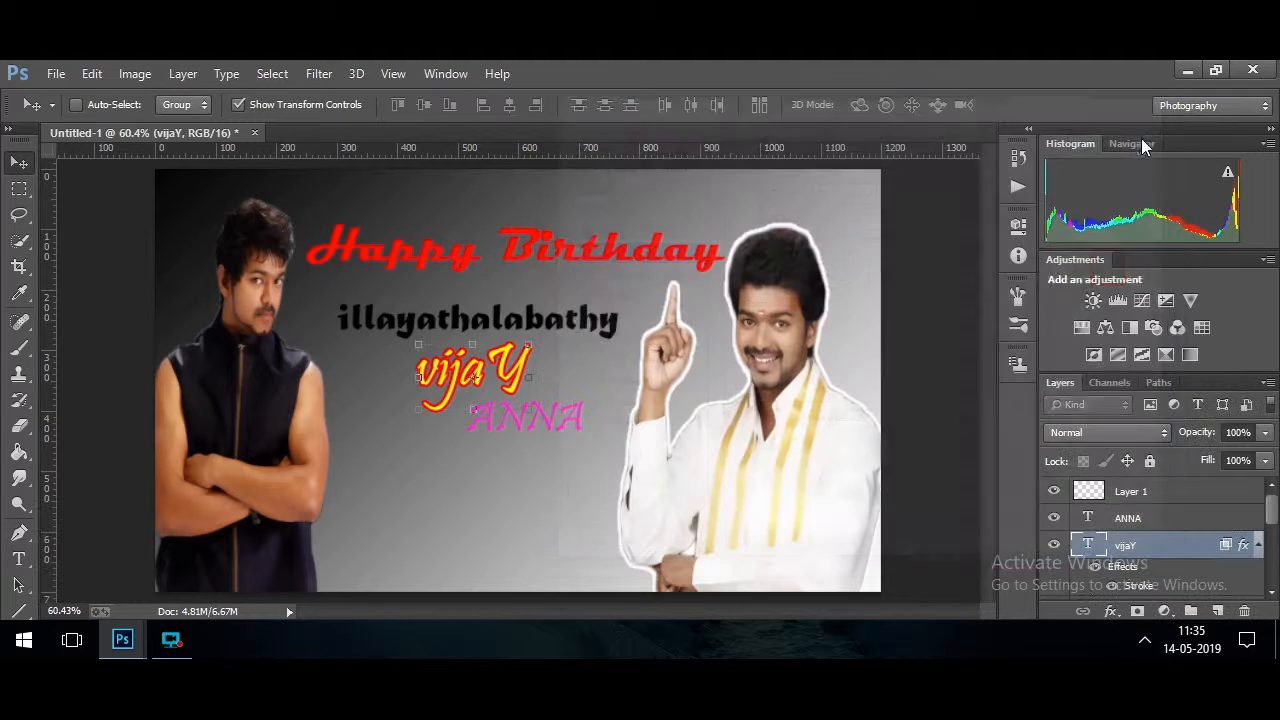
Enable the Stroke effect on the ANNA text layer and open its stroke settings
double_click(1163, 518)
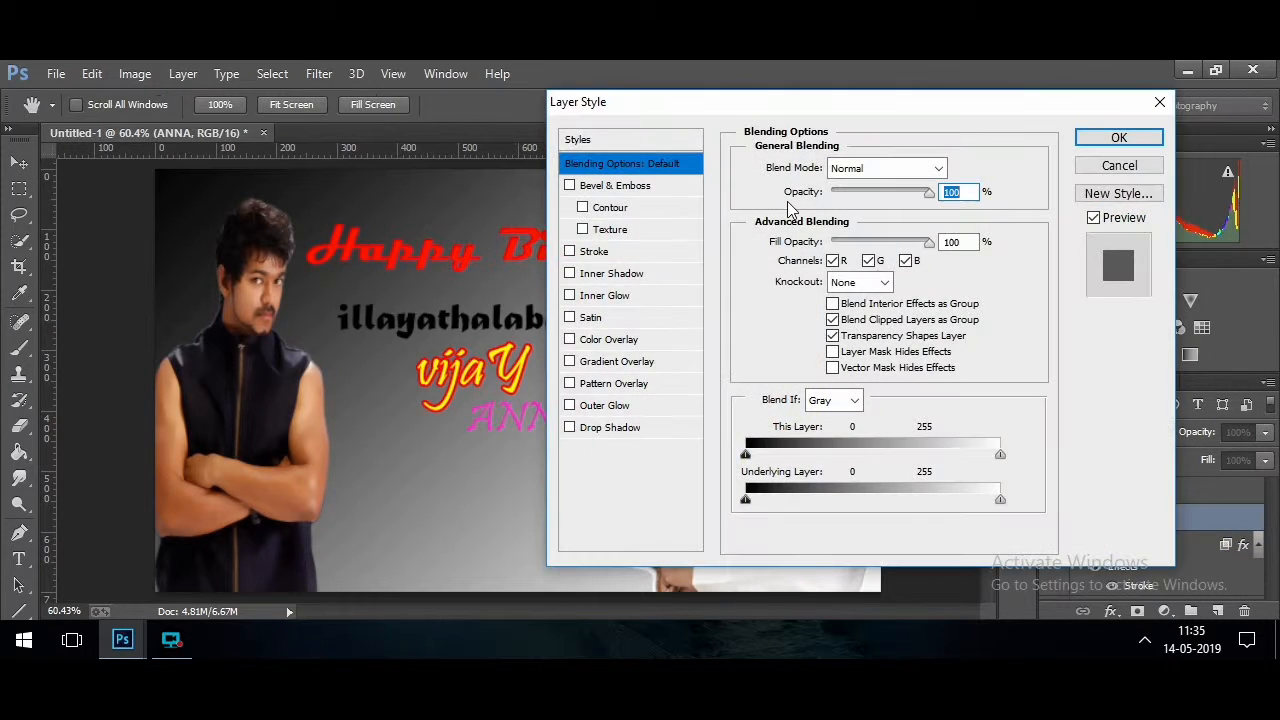
click(572, 253)
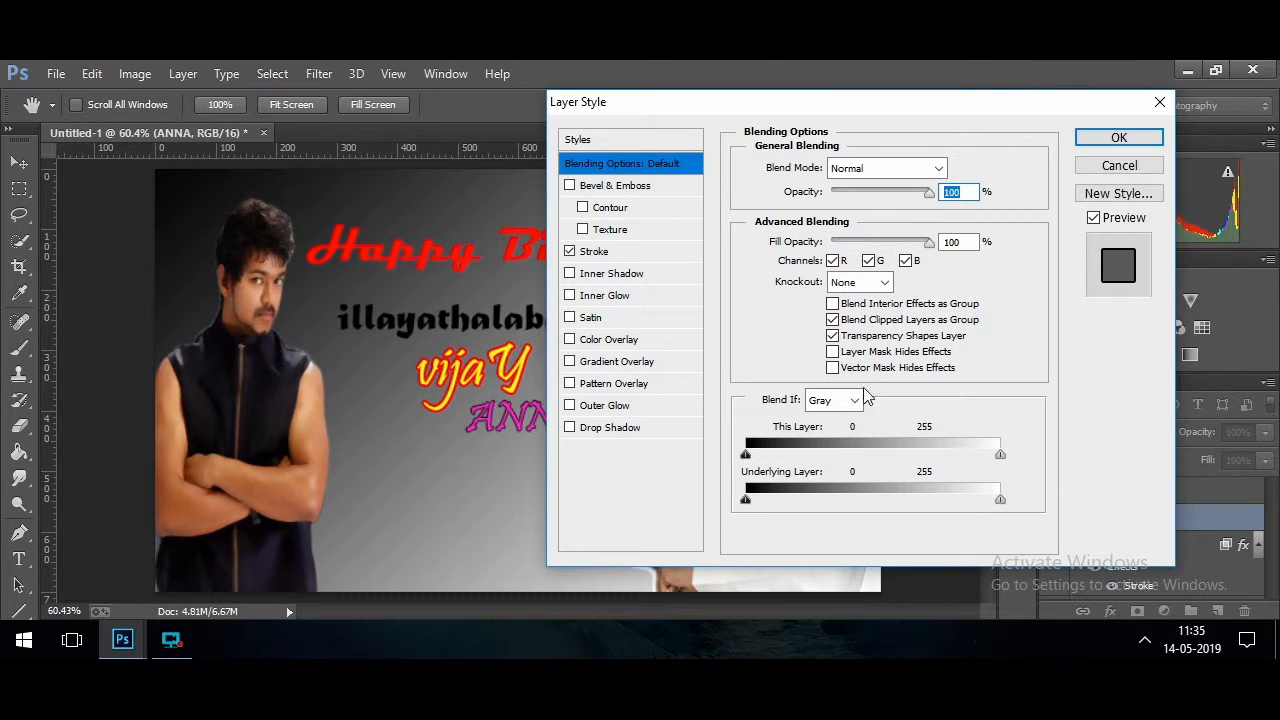
click(594, 252)
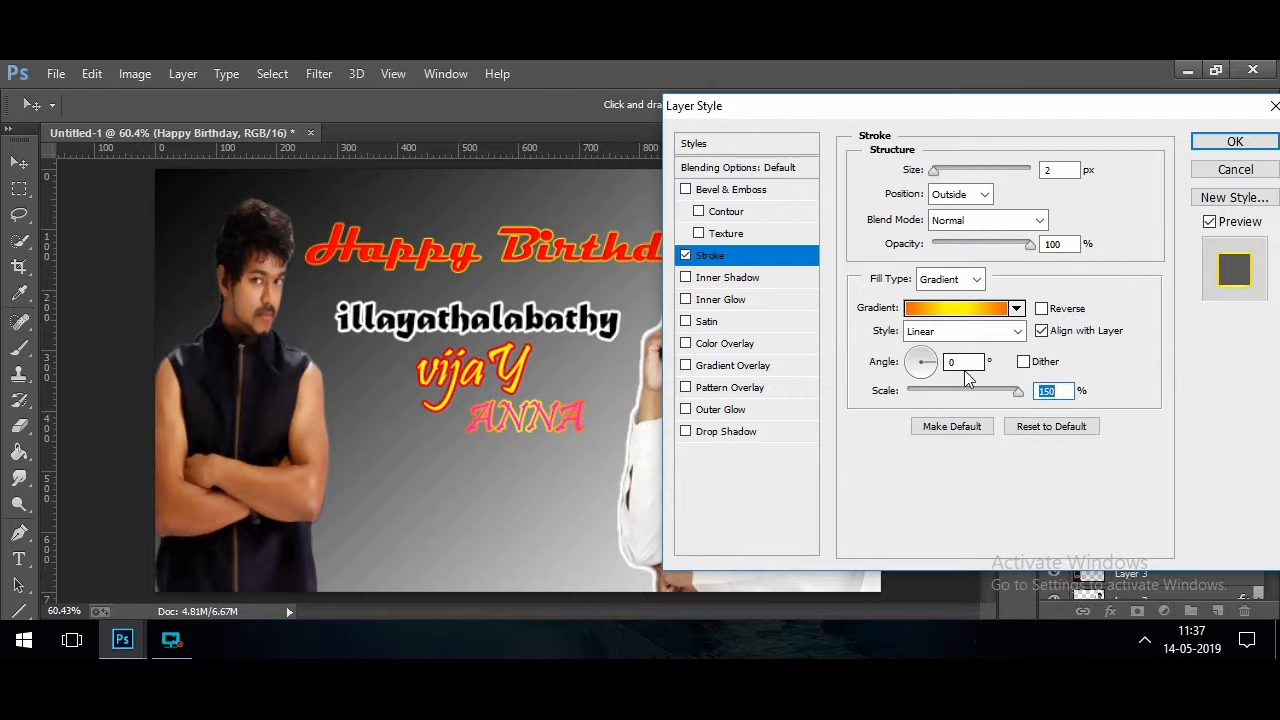
Set the gradient stroke of the "Happy Birthday" text to -82° and 6 px, and move the text up toward the canvas's upper edge
drag(936, 365, 923, 376)
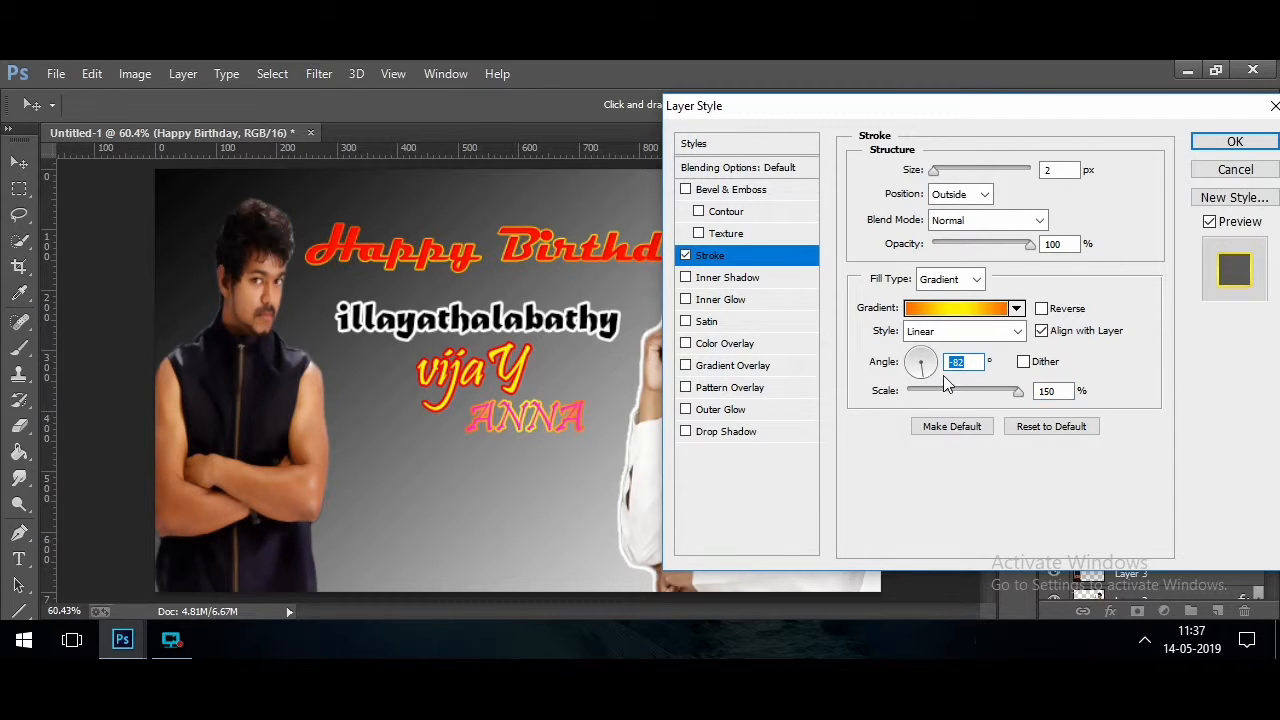
drag(932, 167, 940, 176)
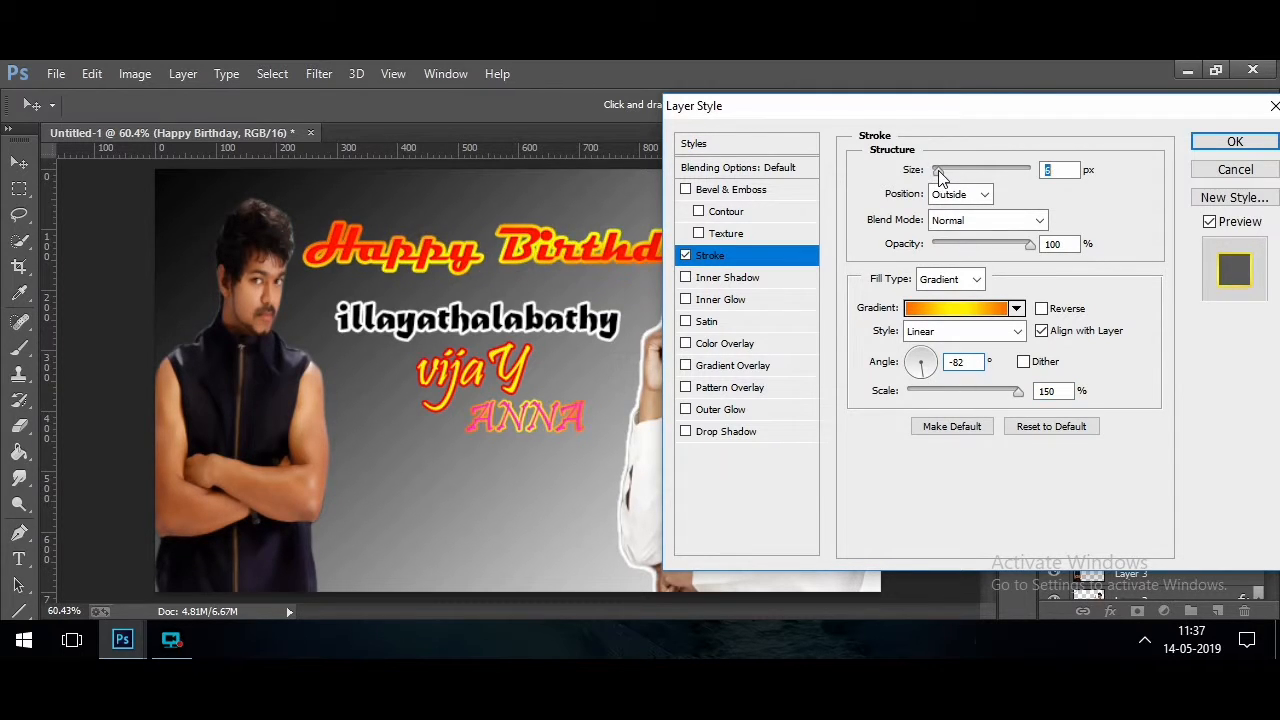
click(1235, 142)
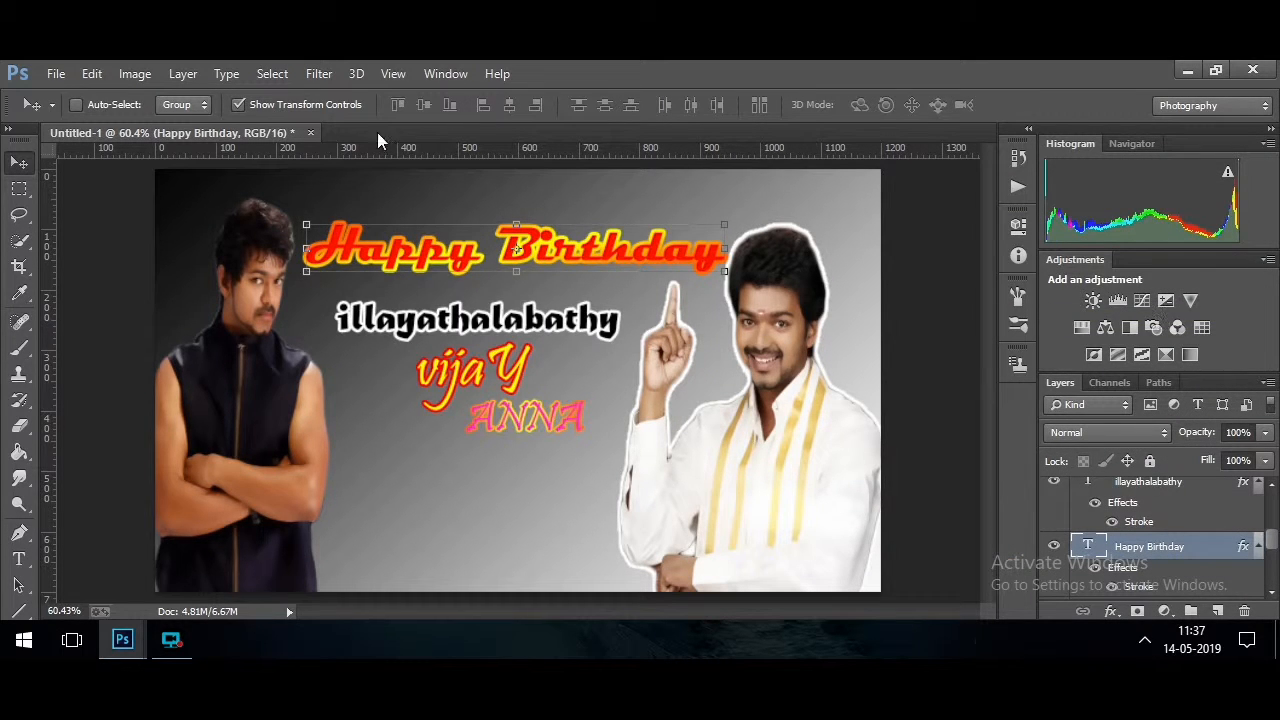
drag(566, 252, 561, 222)
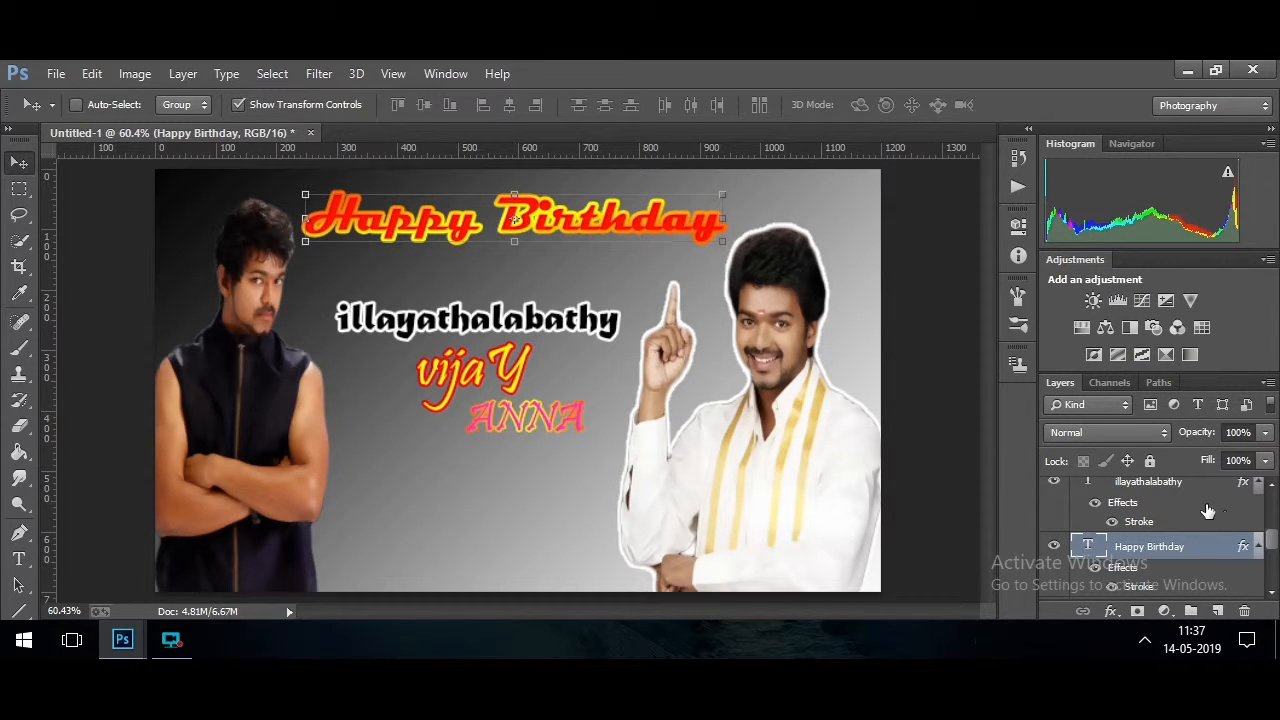
Move the "illayathalabathy" text straight up so it sits closer beneath the "Happy Birthday" text
double_click(1182, 489)
click(441, 304)
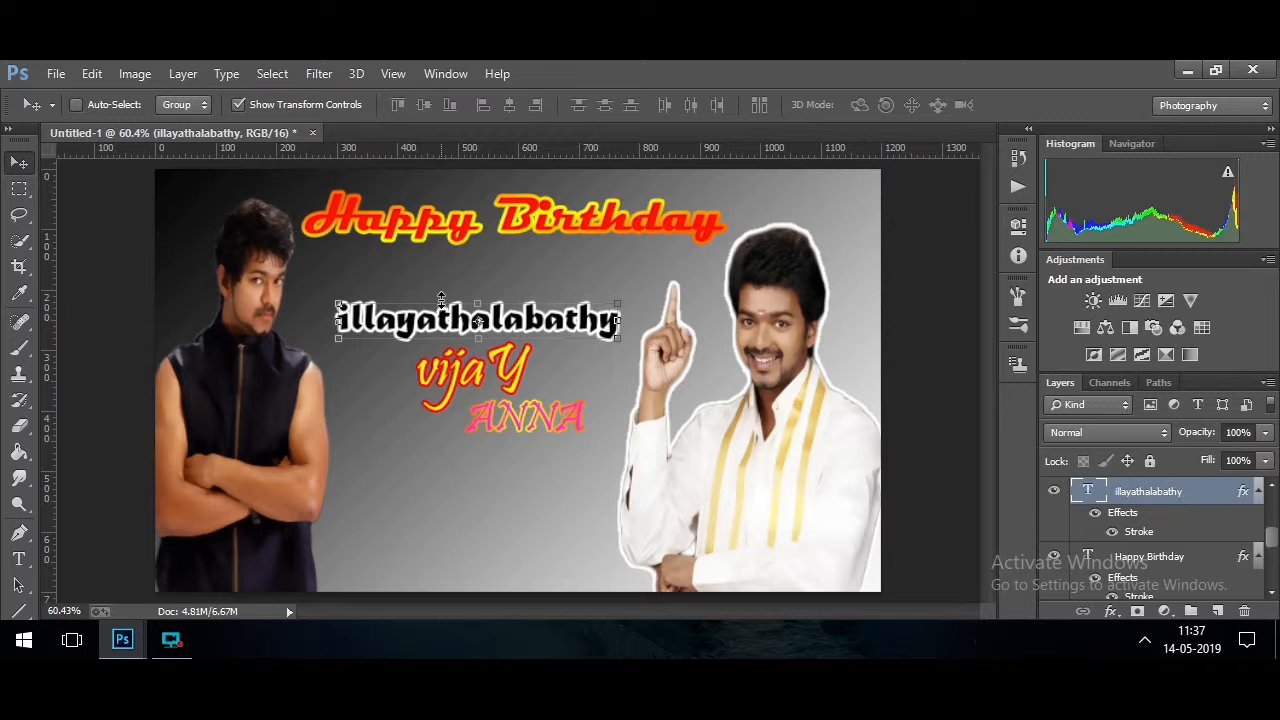
drag(490, 322, 492, 291)
Shift the vijaY text up and left under "illayathalabathy", and move the ANNA text up and left to just below vijaY
drag(1273, 538, 1268, 515)
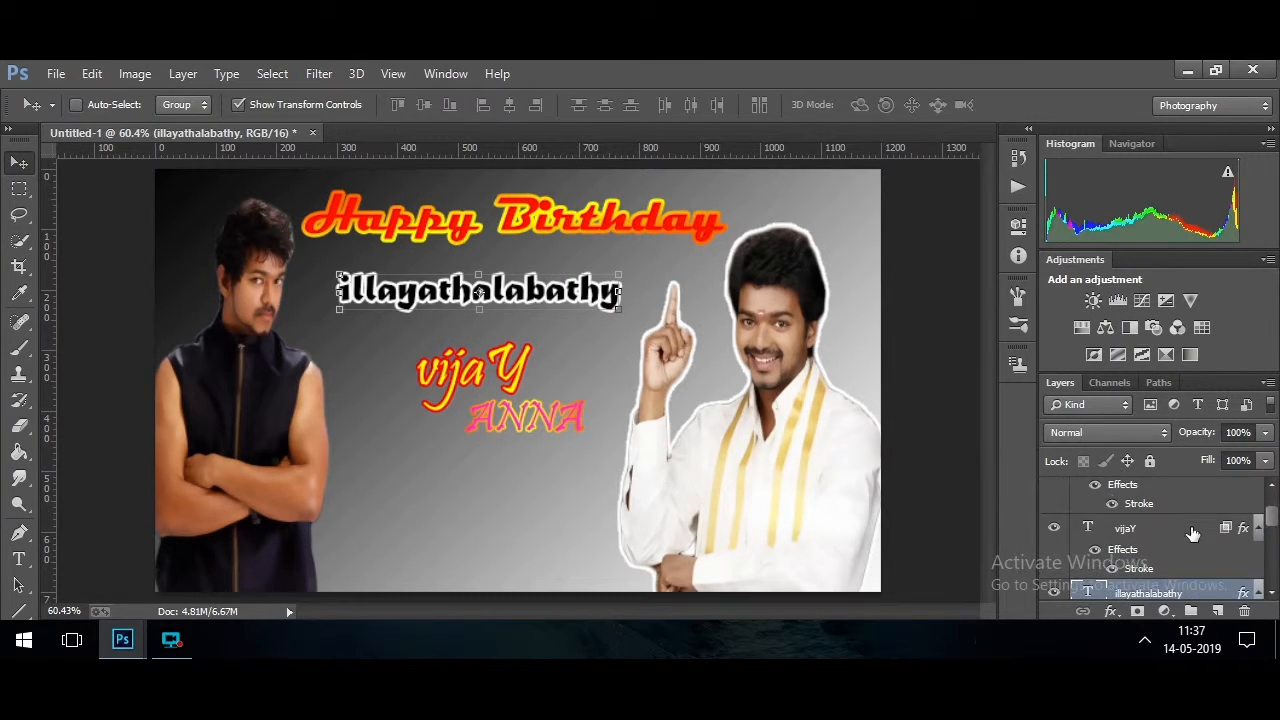
click(1150, 528)
drag(486, 364, 457, 350)
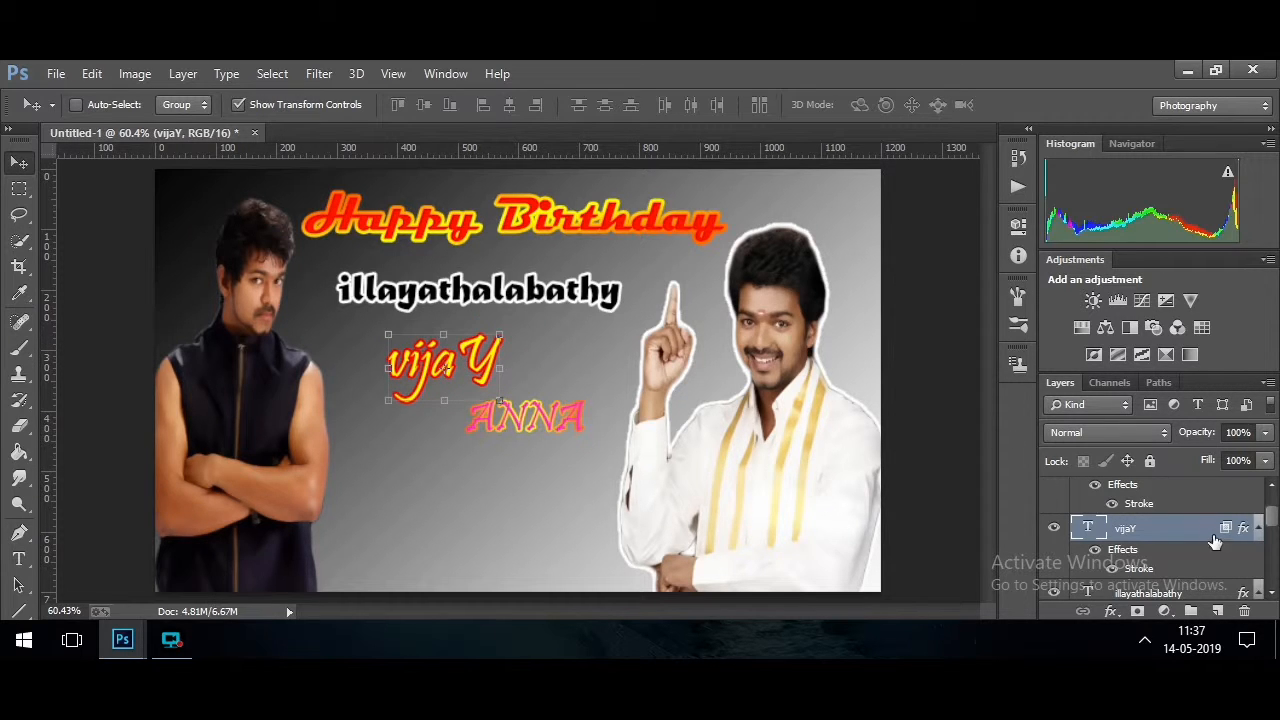
scroll(1184, 511, up, 2)
click(1168, 500)
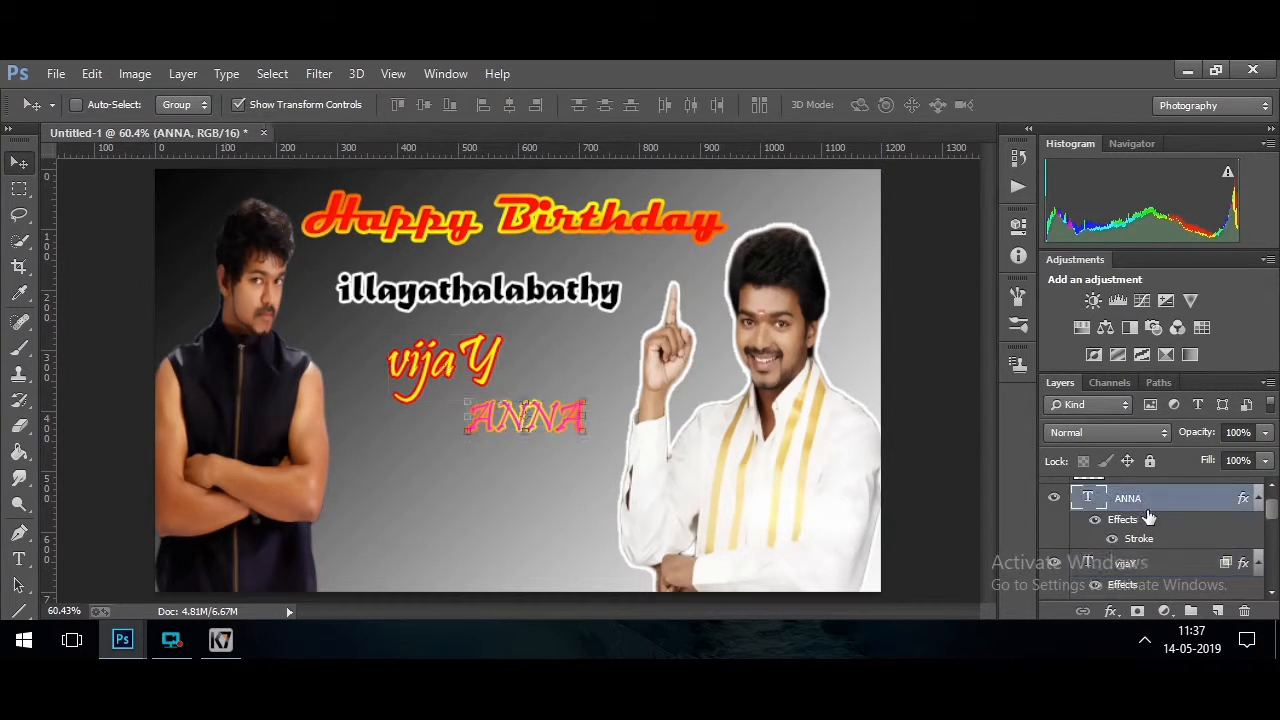
drag(560, 422, 524, 407)
key(Return)
Add the GIRI ARTS logo above the white-shirted man's head and scale it to 76.30% width and 49.53% height
key(z)
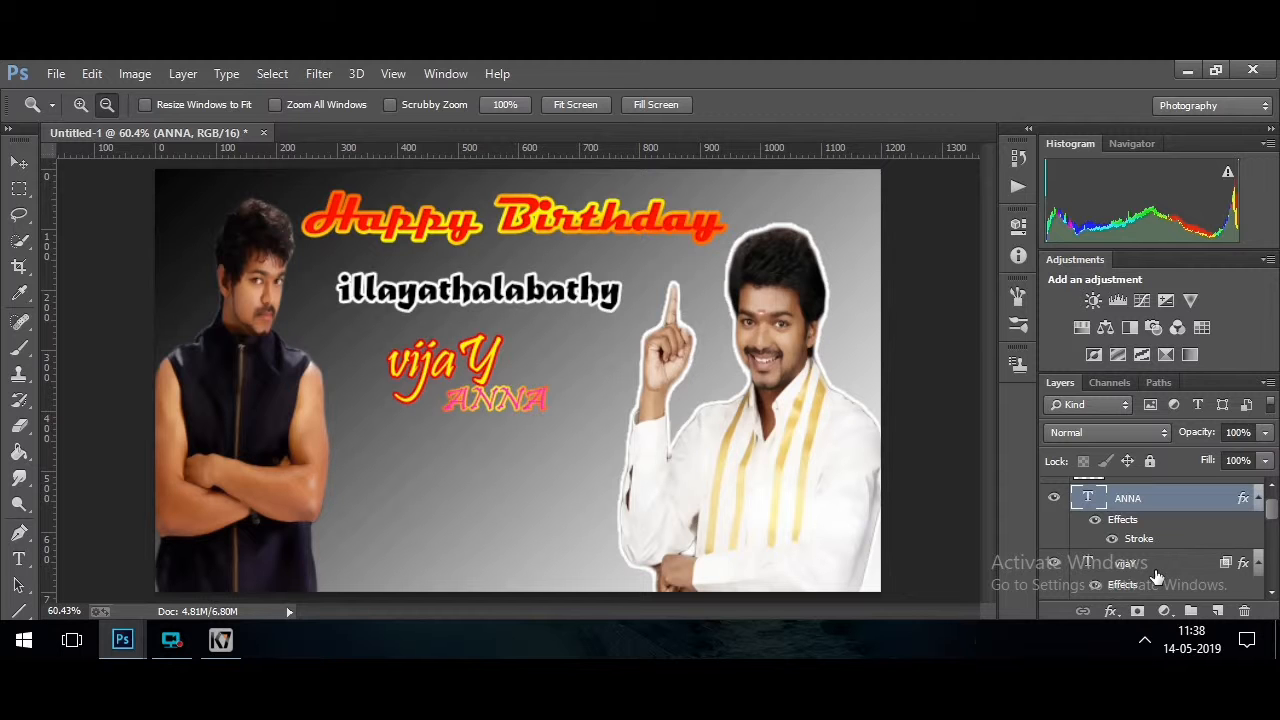
key(ctrl+o)
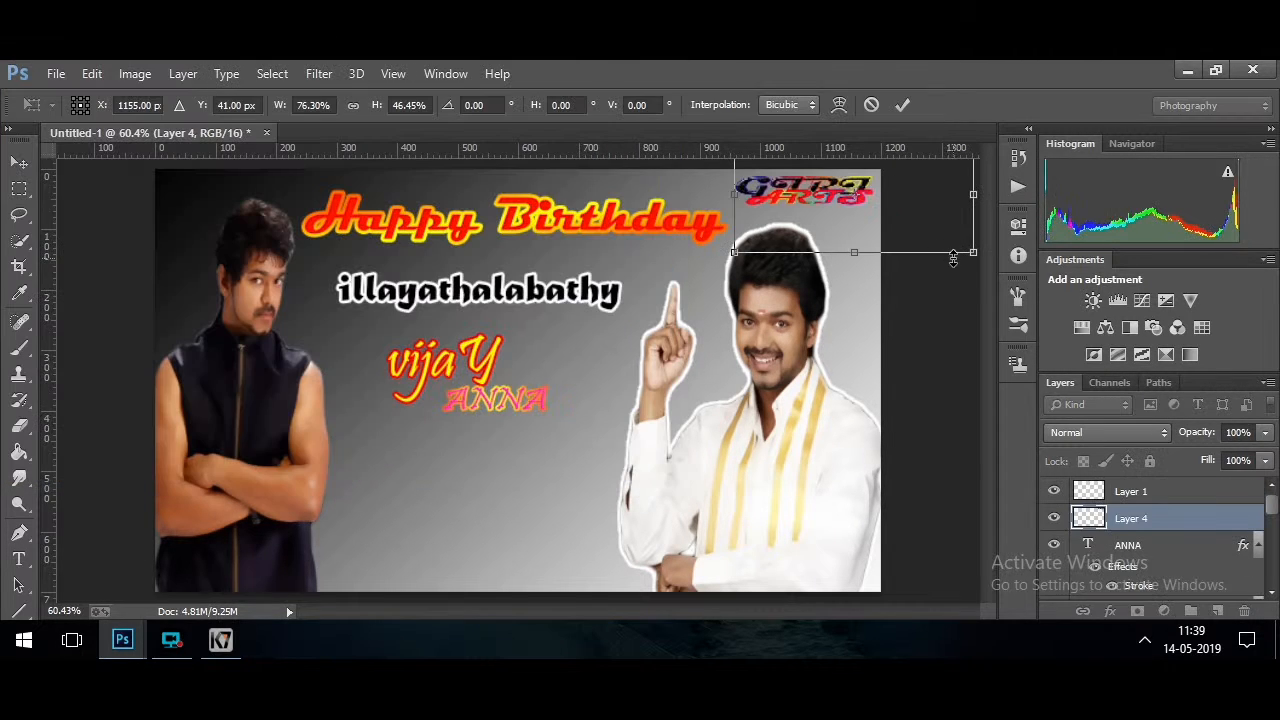
drag(953, 259, 940, 266)
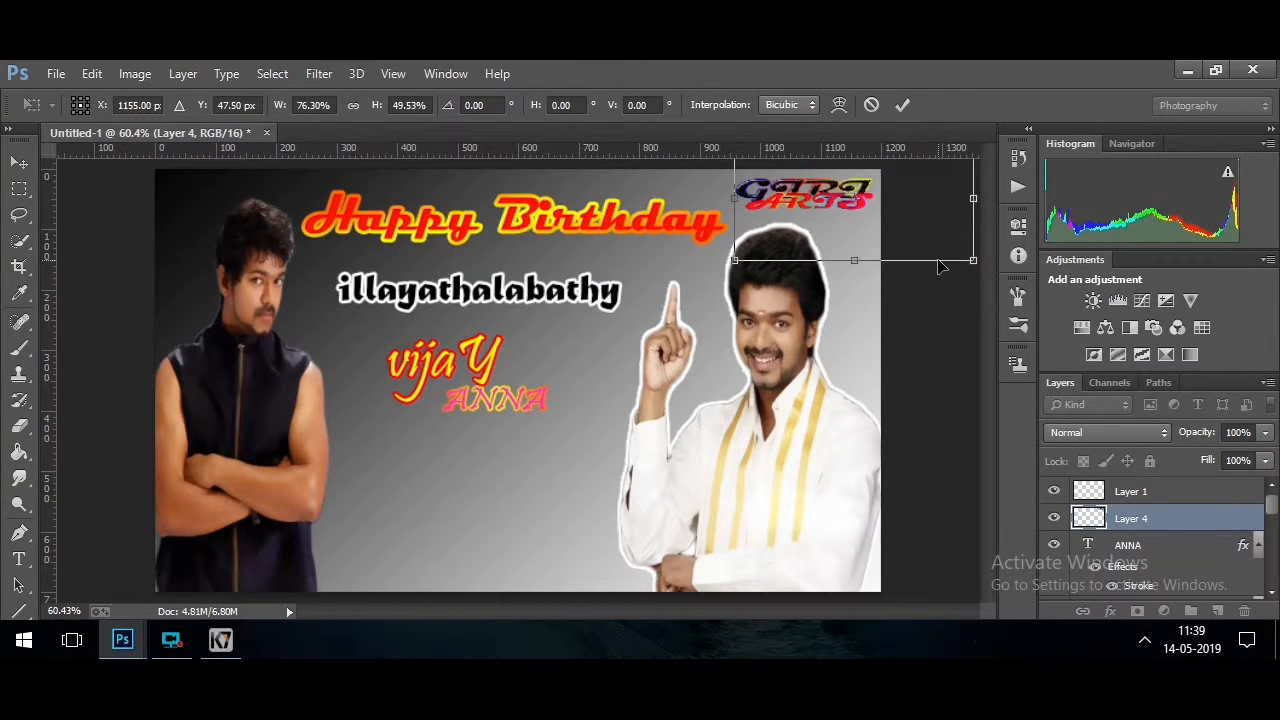
key(Return)
key(z)
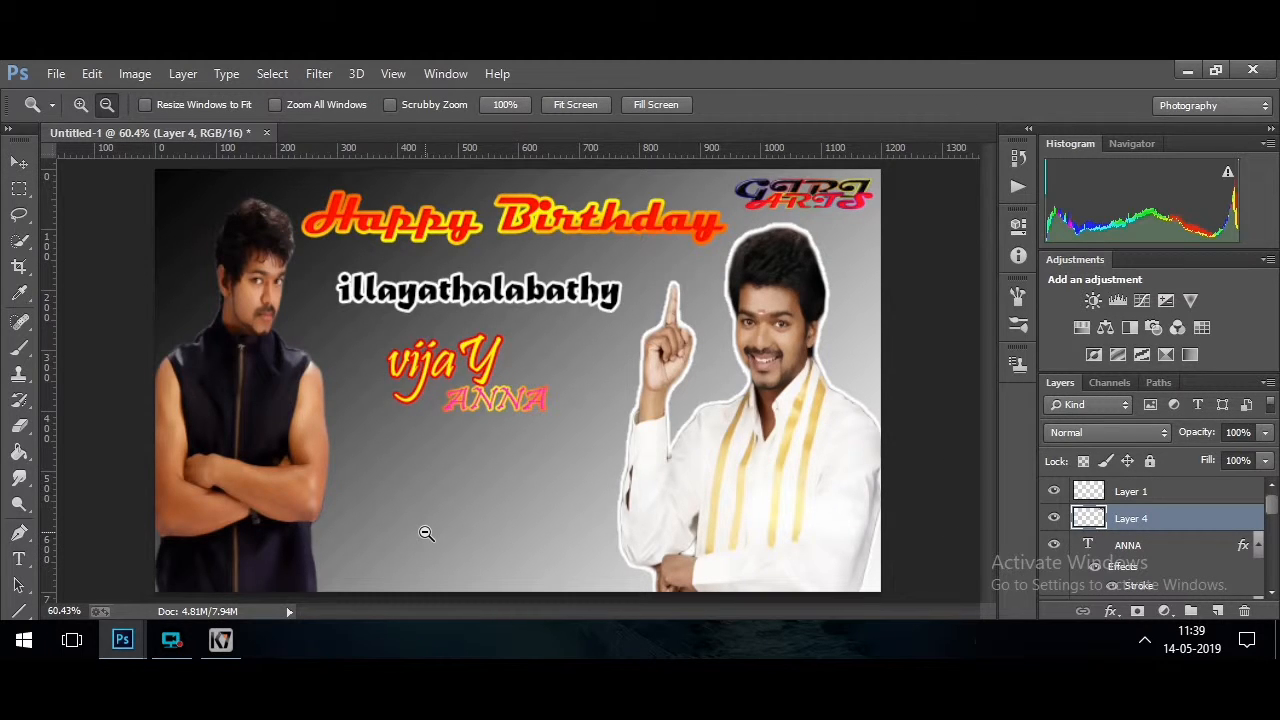
right_click(426, 533)
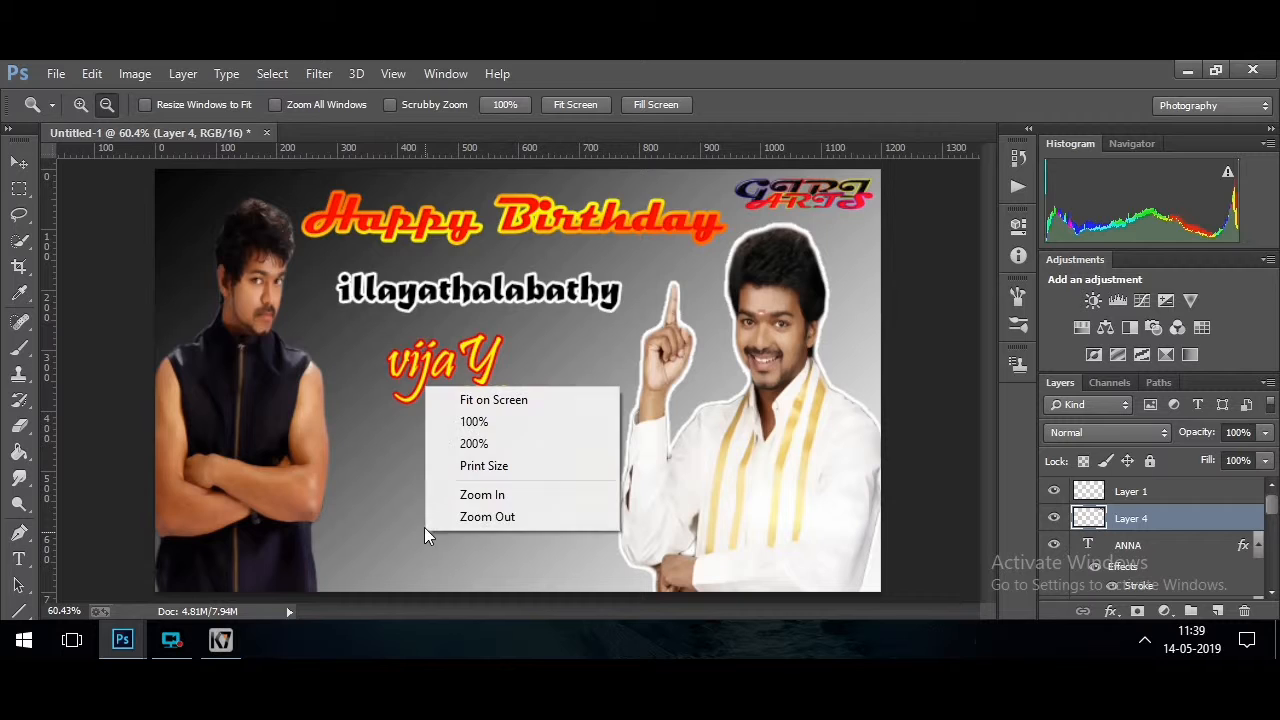
click(347, 546)
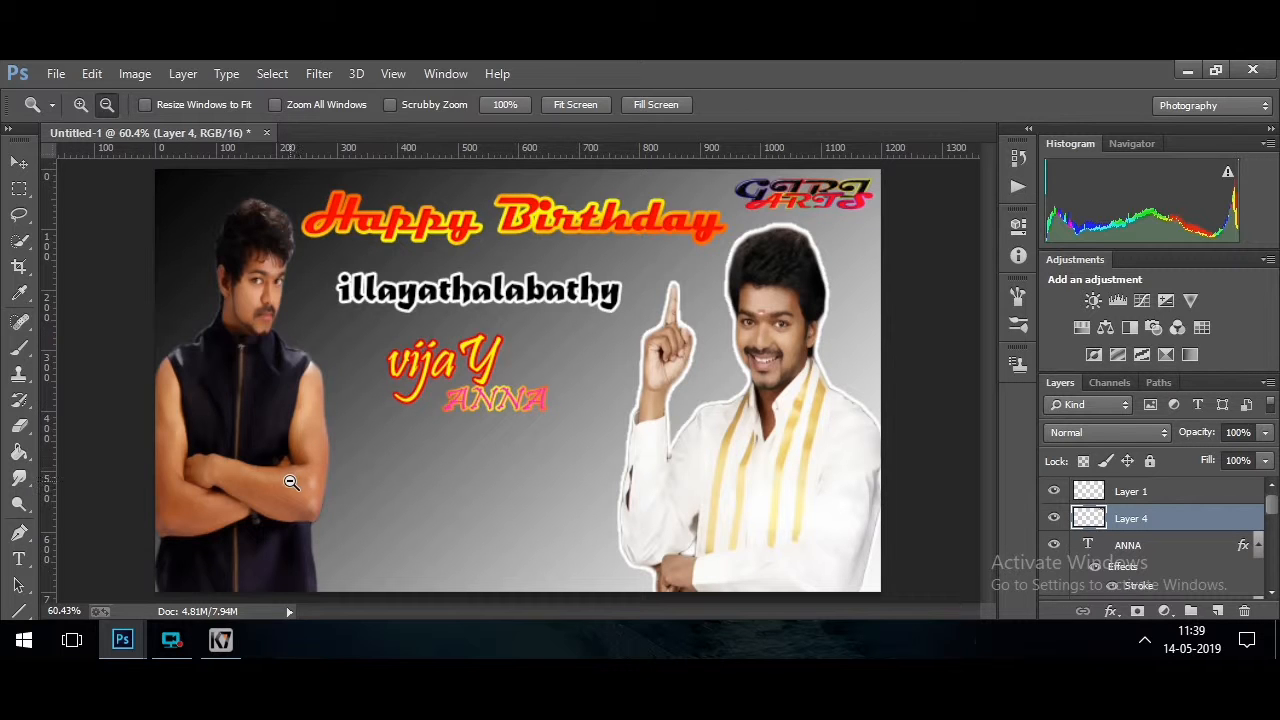
Save the banner as a JPEG named HBD in the Music folder, with quality 12 (Maximum) and the Baseline ("Standard") format
click(56, 73)
click(137, 257)
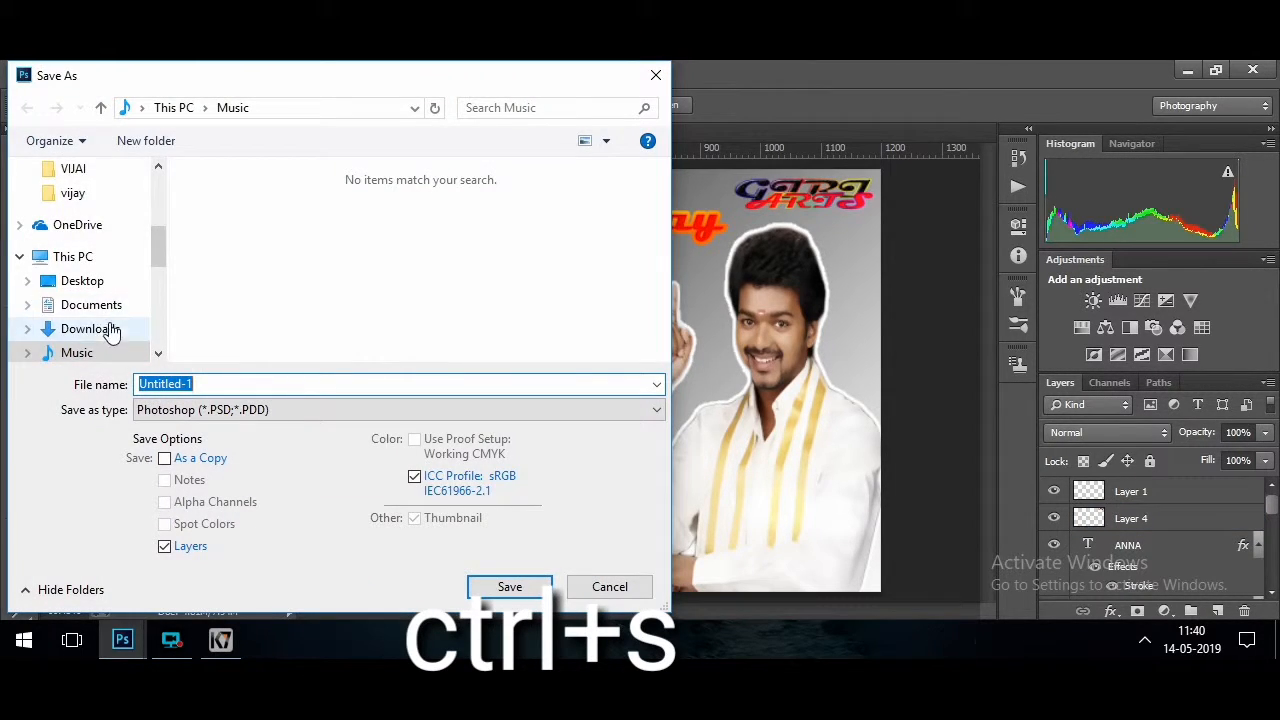
click(104, 304)
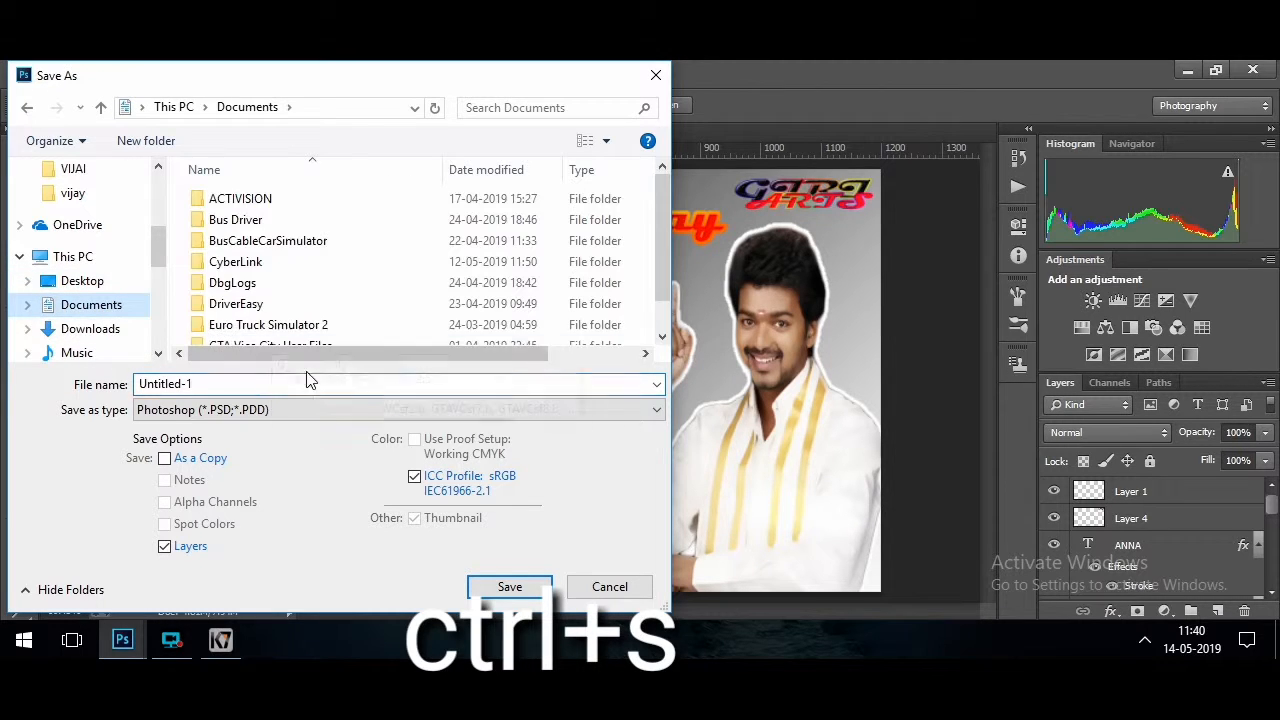
click(76, 352)
click(472, 410)
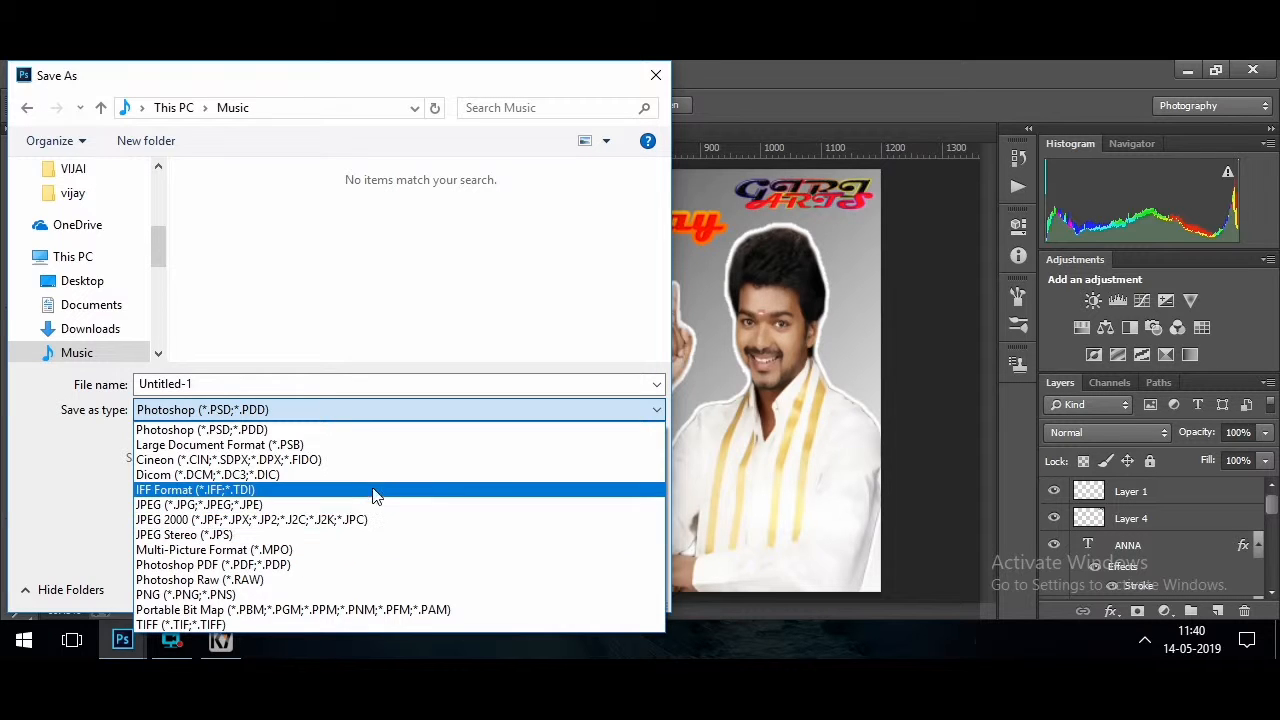
click(377, 507)
text(HBD)
click(549, 588)
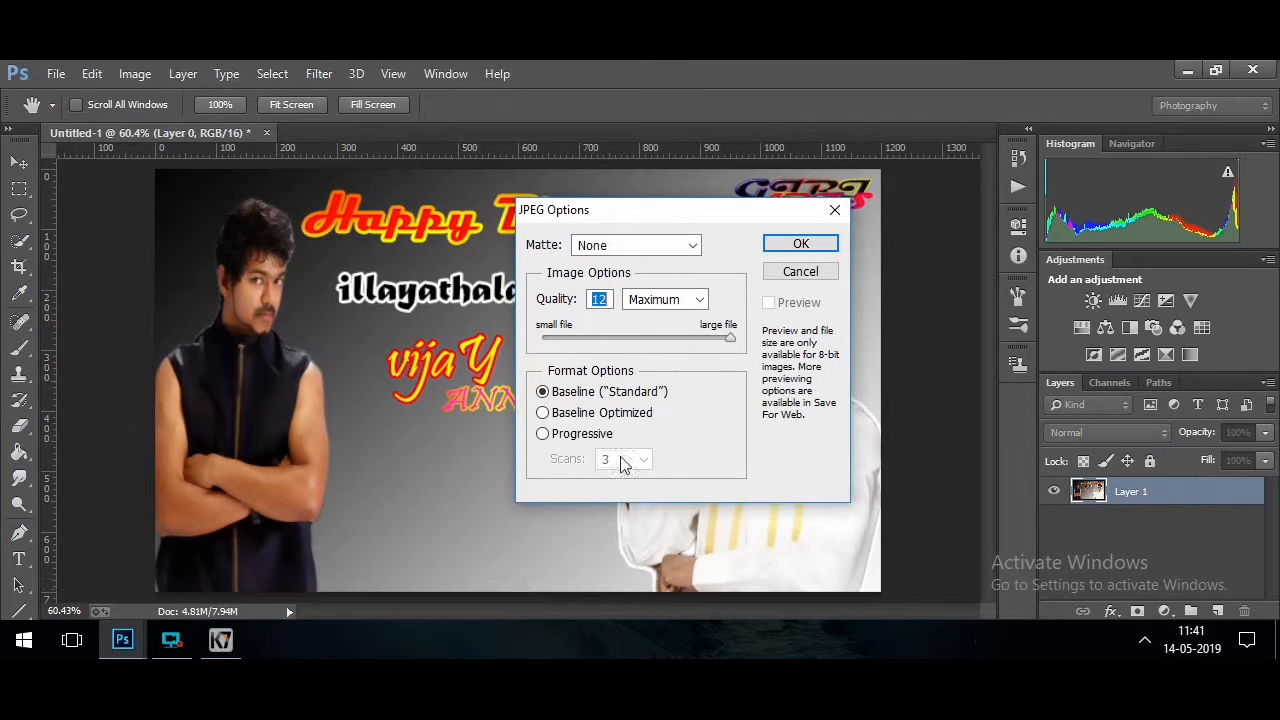
click(800, 245)
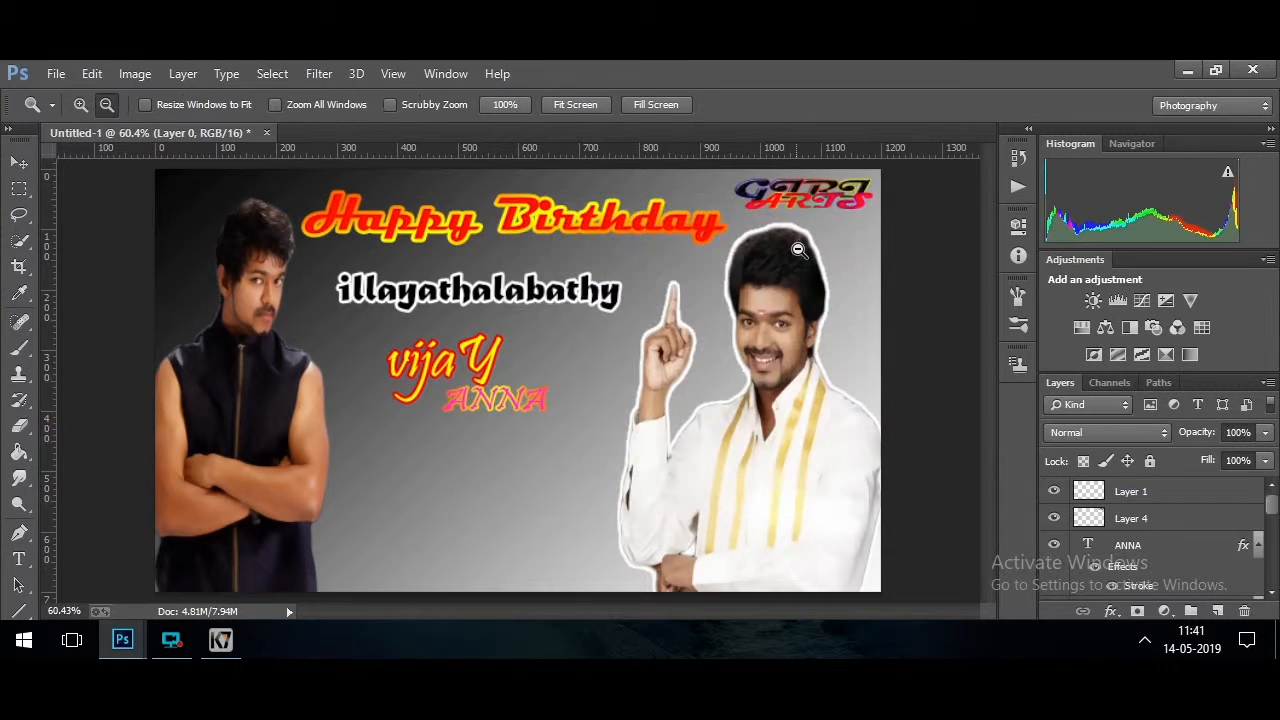
Minimize the image editor, close the K7 UltimateSecurity update notice, and open File Explorer at This PC
click(1187, 70)
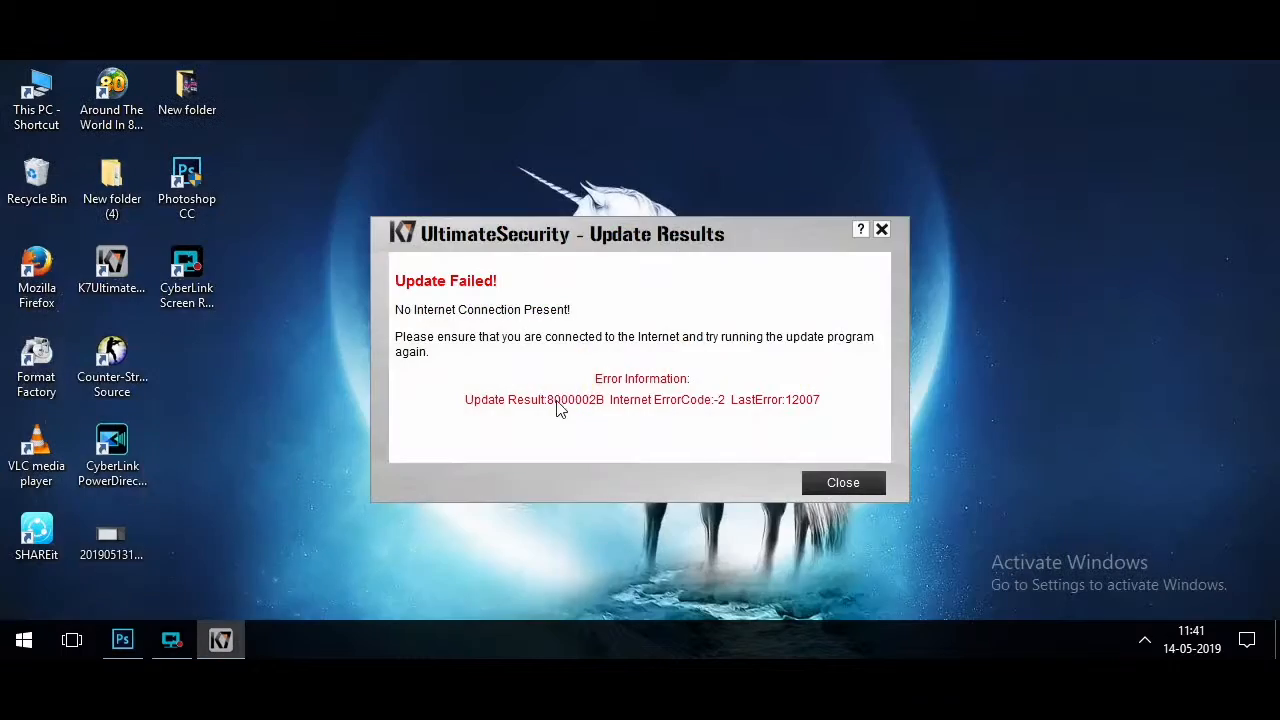
click(838, 484)
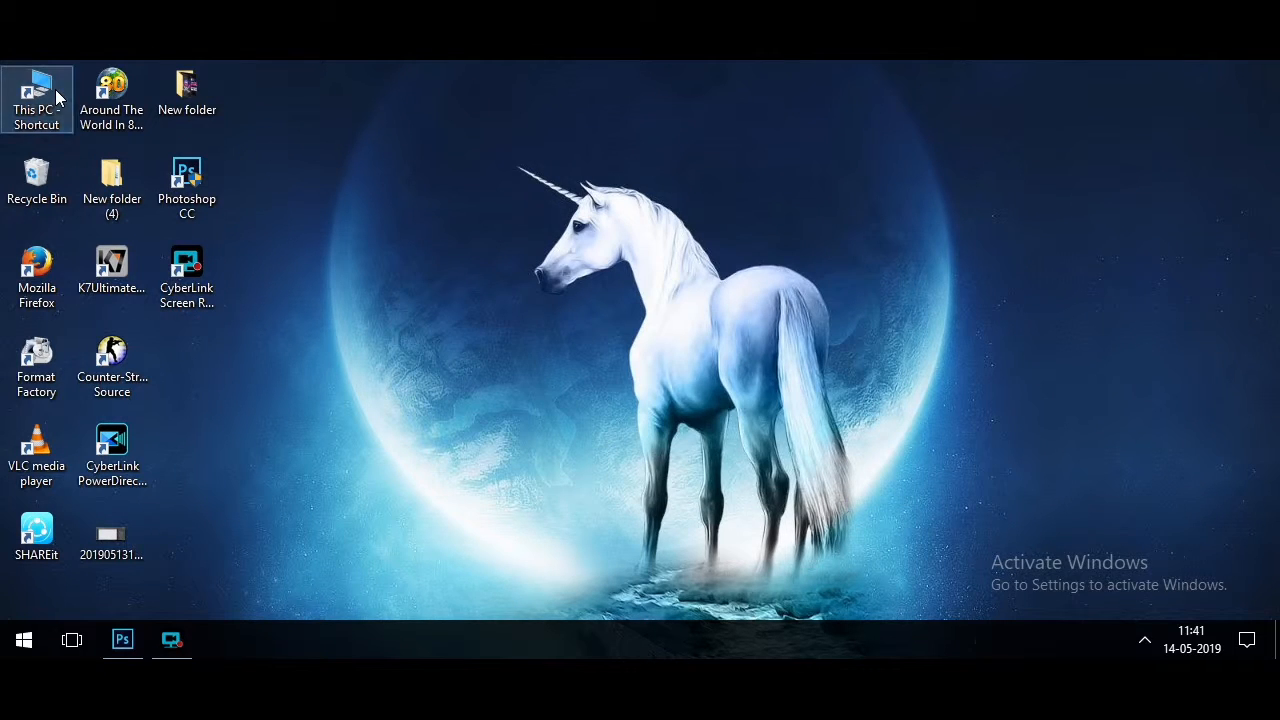
key(super+e)
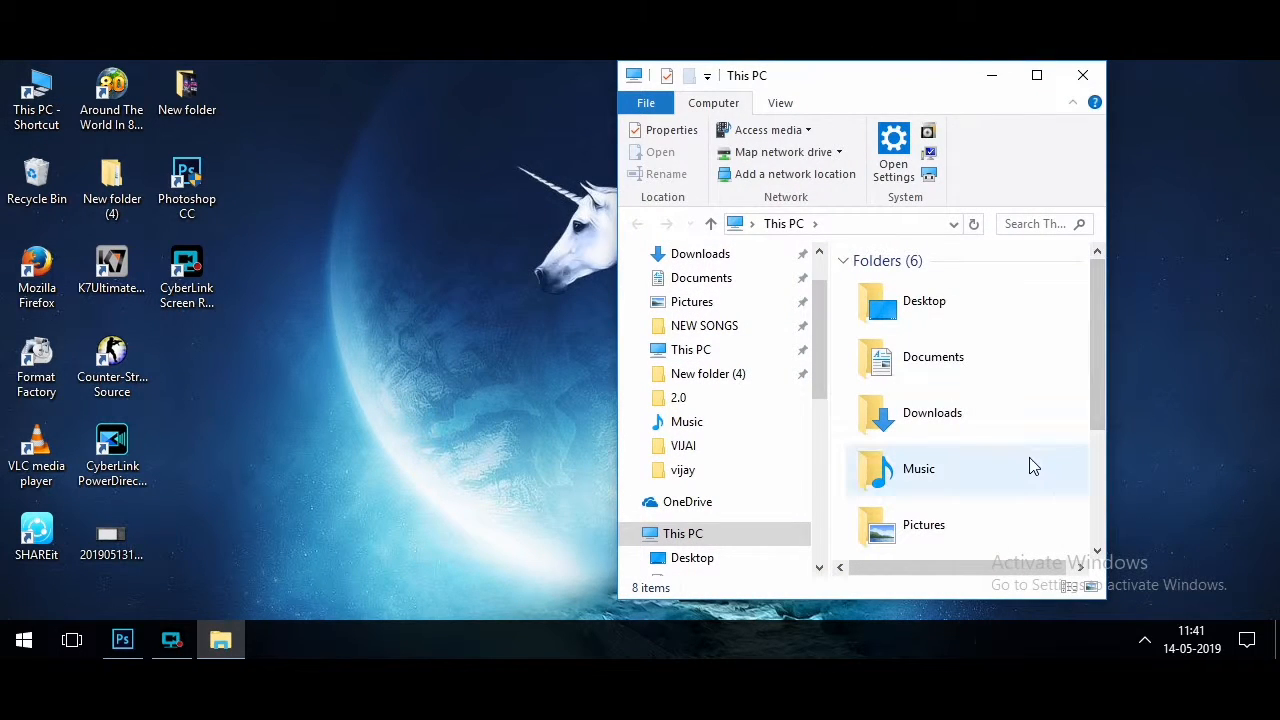